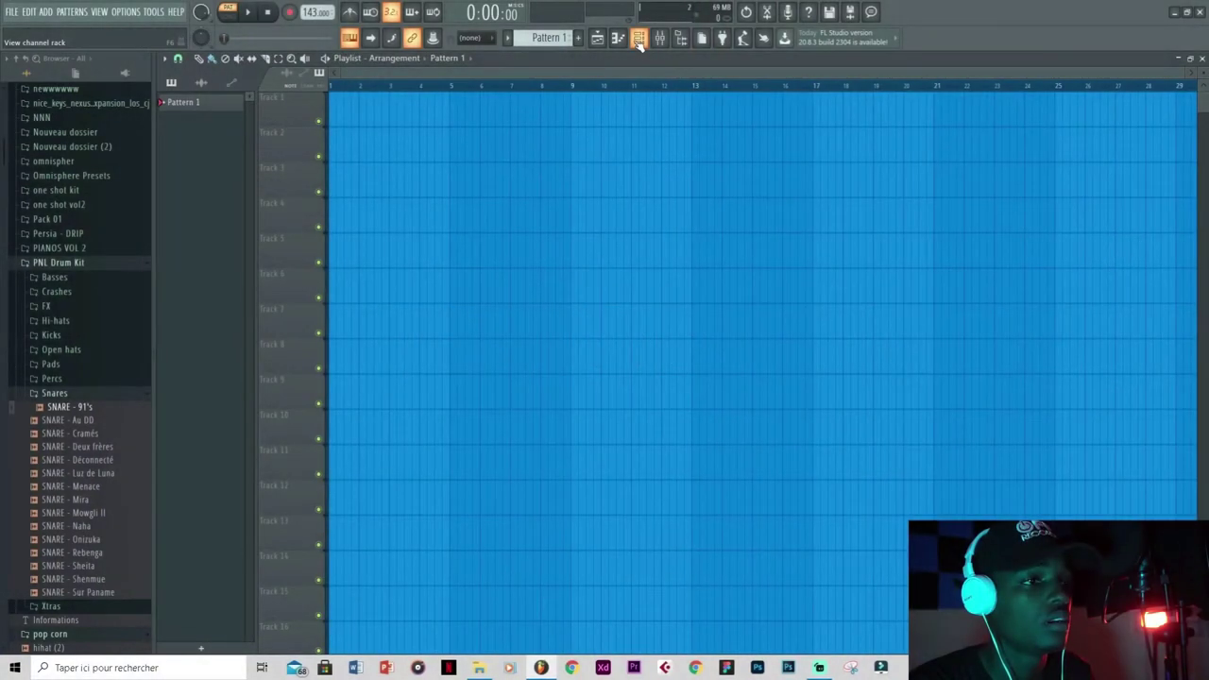
- Replace the Sampler channel with reFX Nexus and load the dark pluck preset from the Asap Rocky category
left_click(640, 42)
right_click(611, 133)
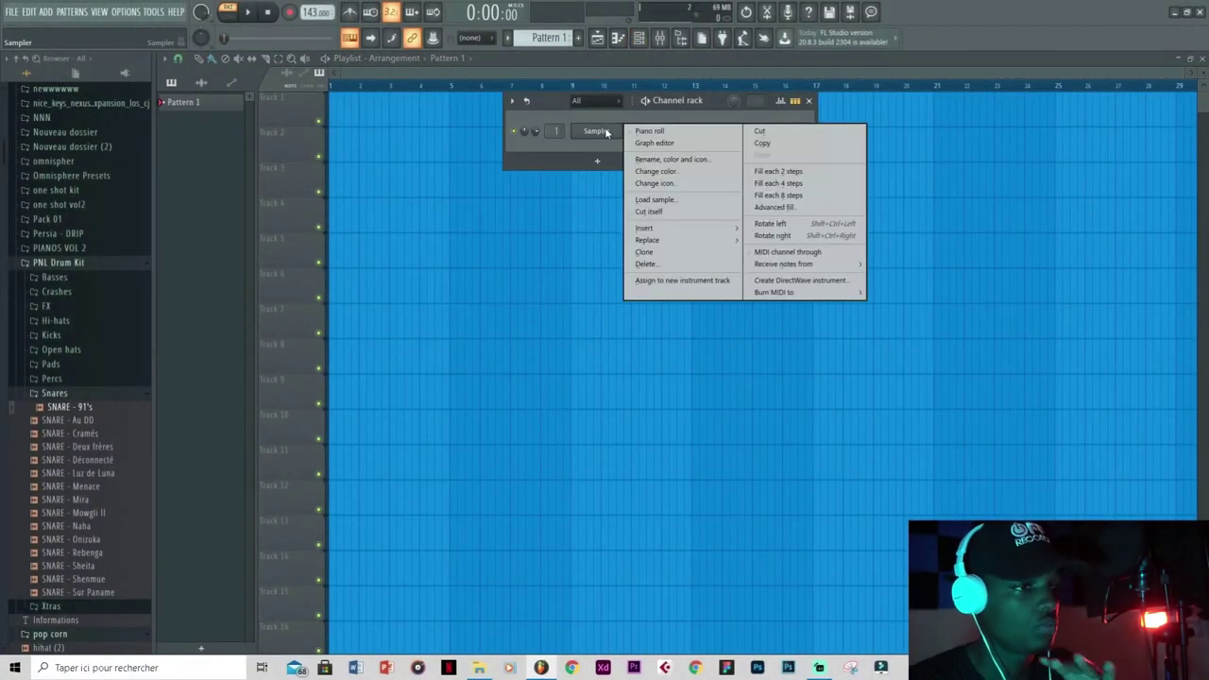
mouse_move(687, 242)
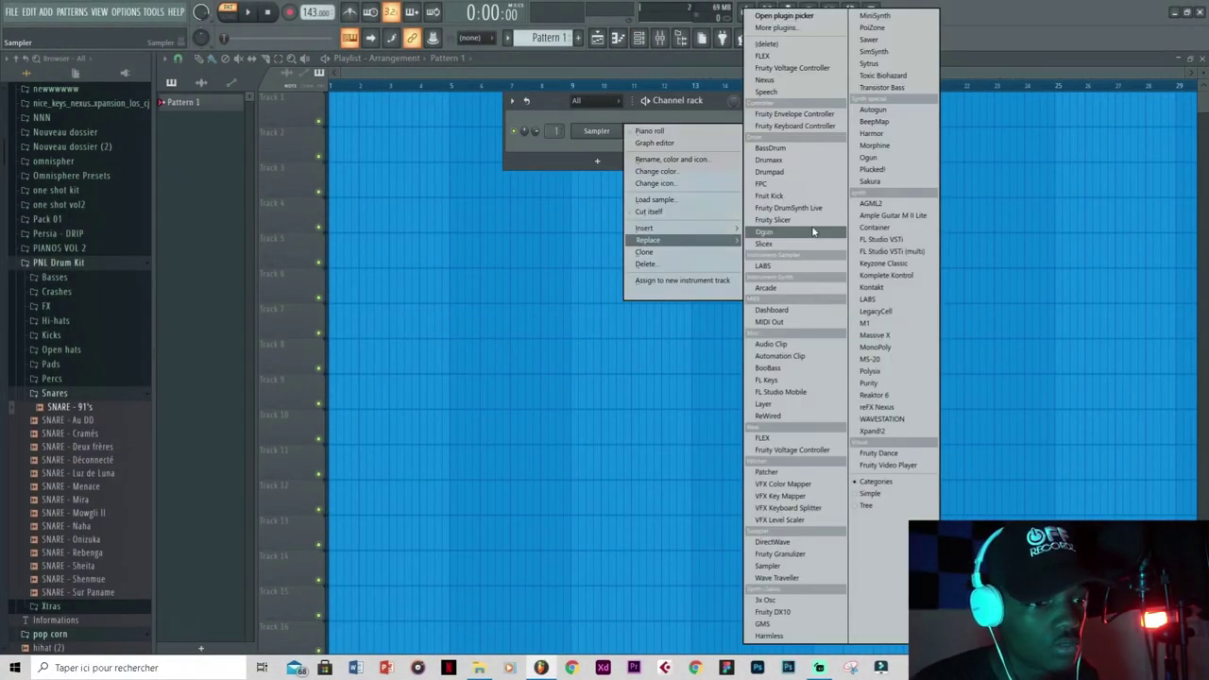
left_click(588, 139)
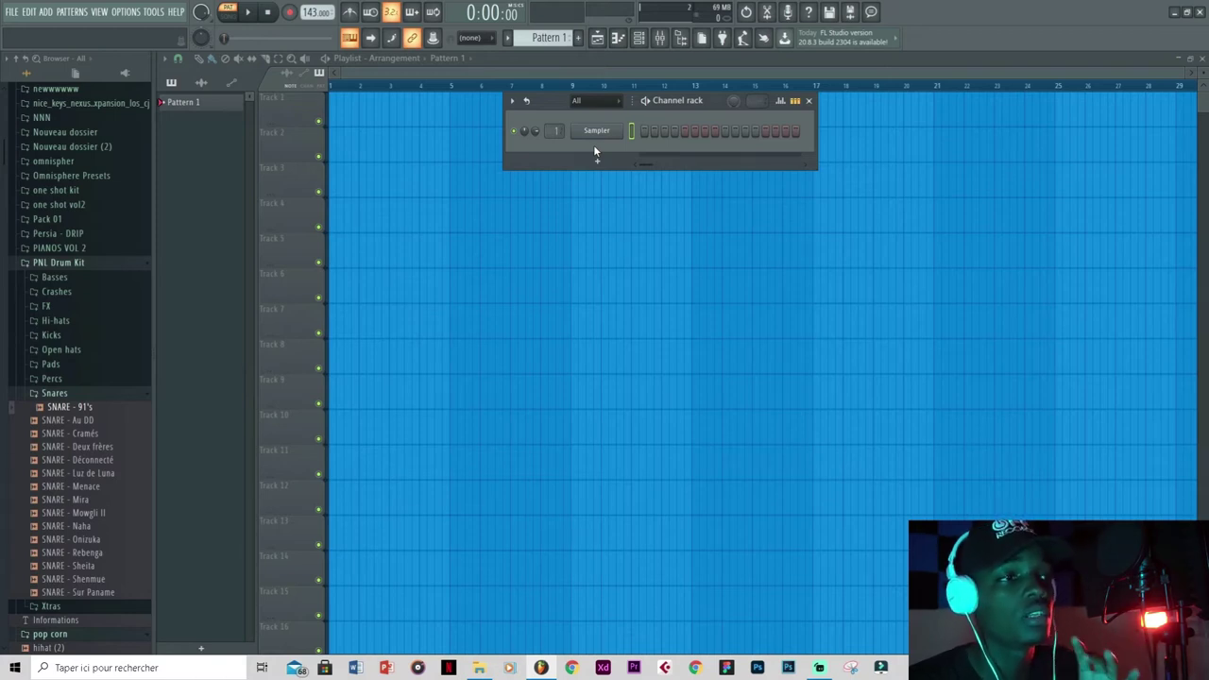
right_click(605, 132)
mouse_move(701, 243)
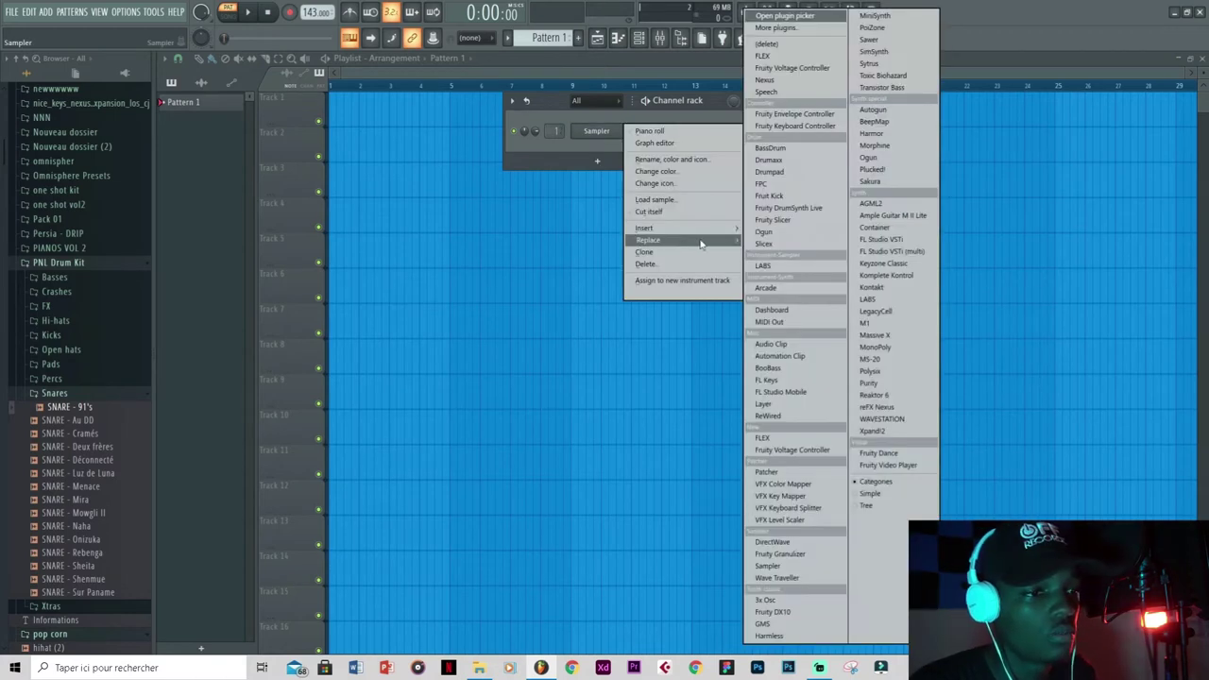
left_click(889, 407)
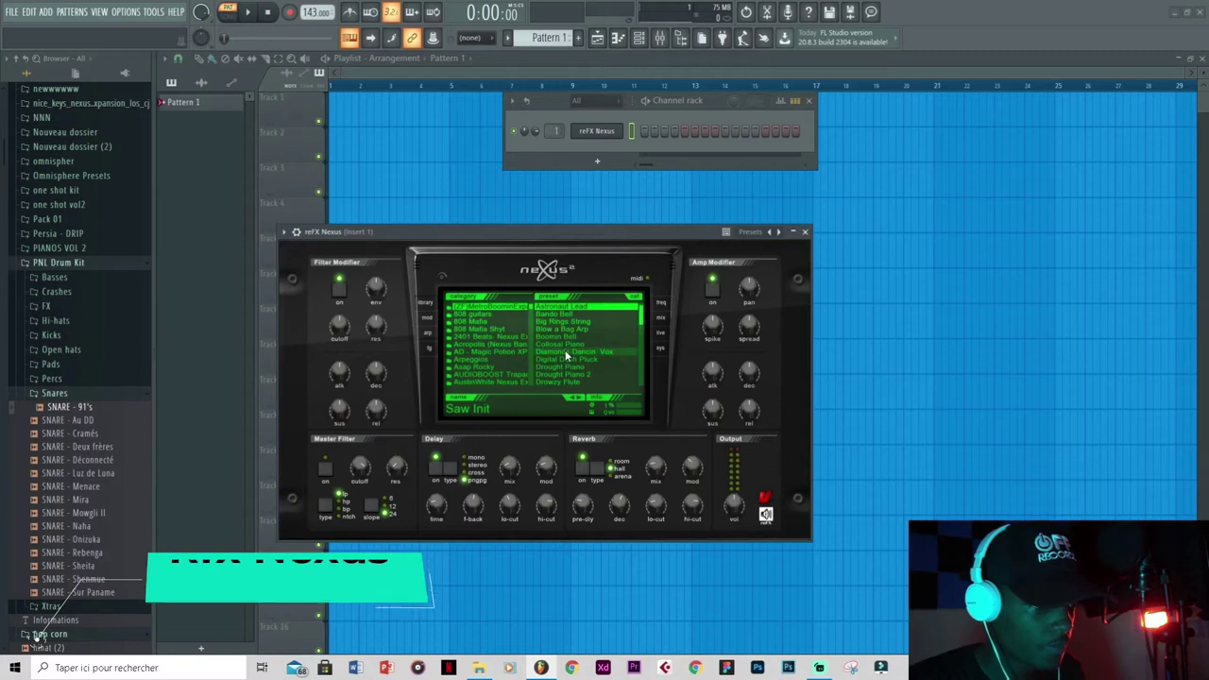
left_click(564, 344)
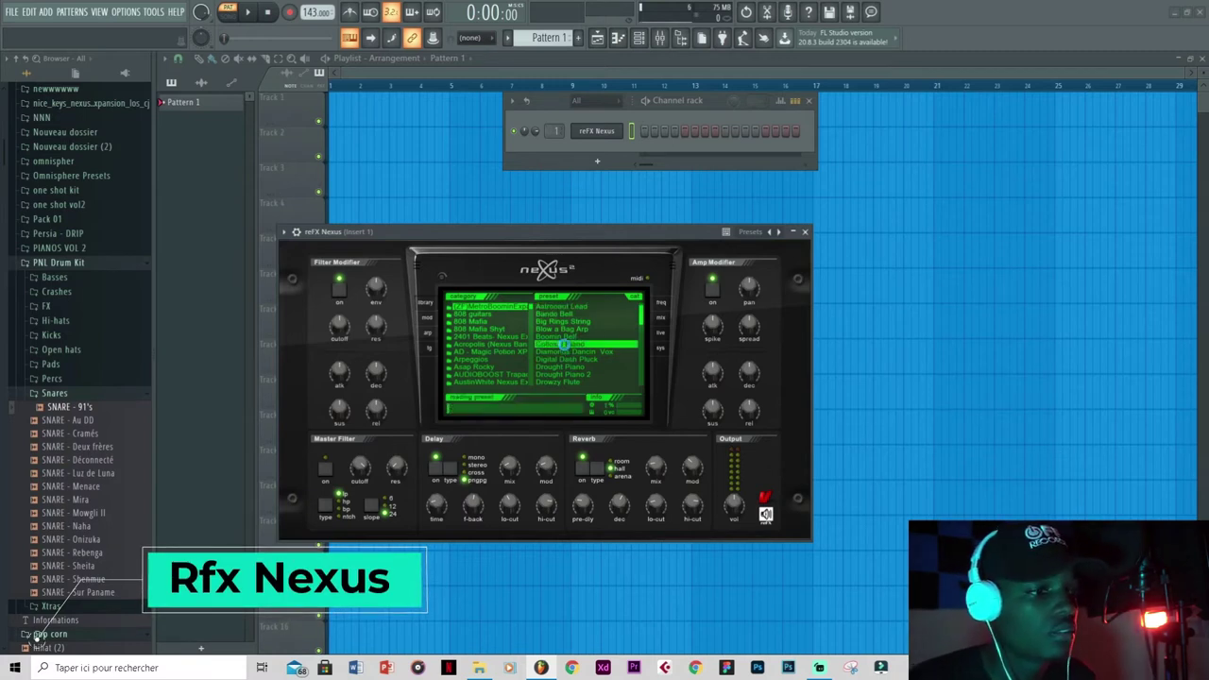
key("n")
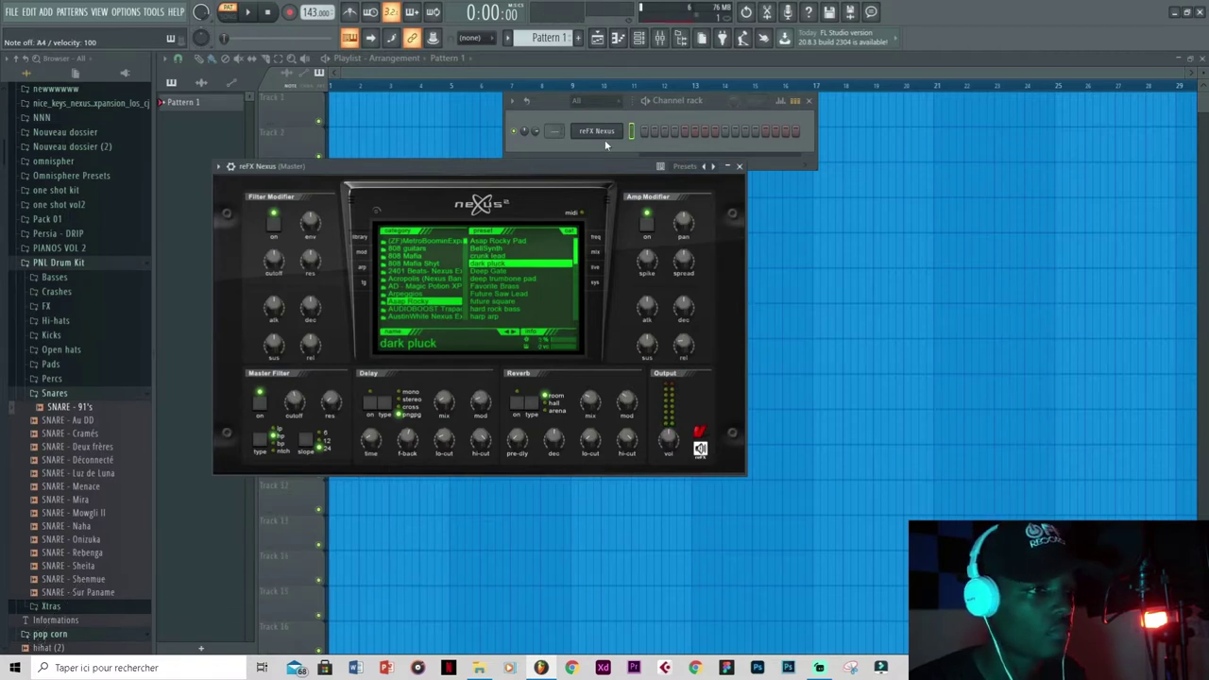
- Record a four-bar melody of B4, A4, B4, G4 played twice into the reFX Nexus piano roll
key("F7")
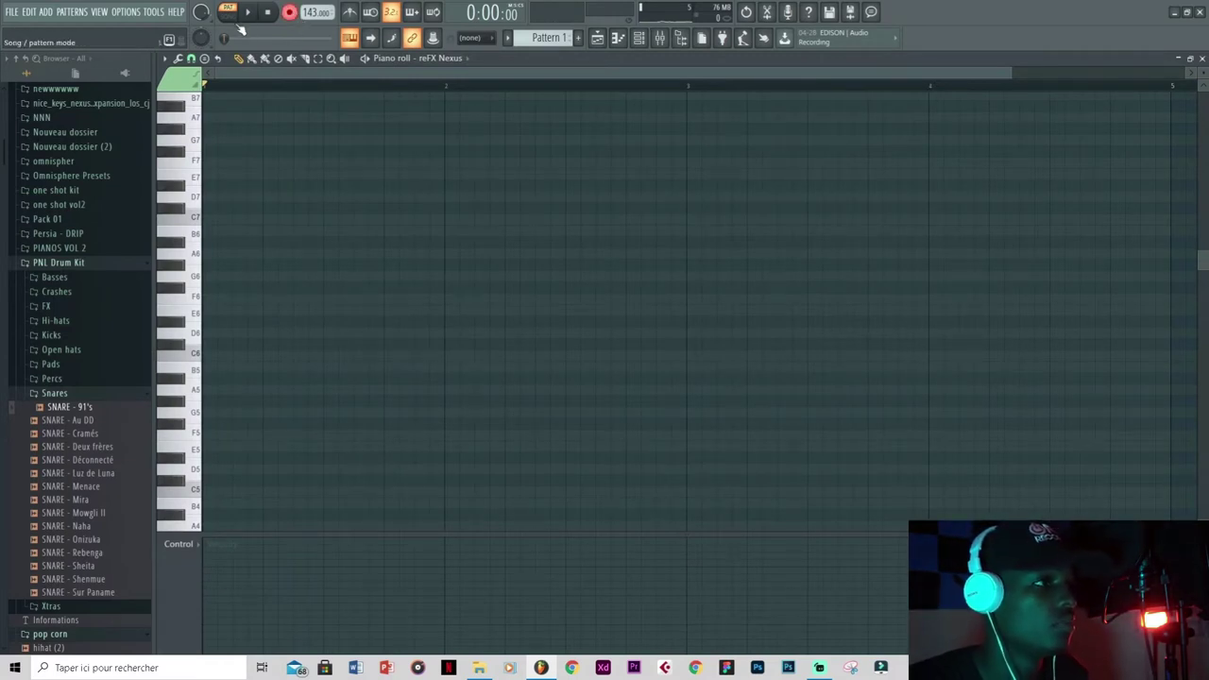
left_click(252, 14)
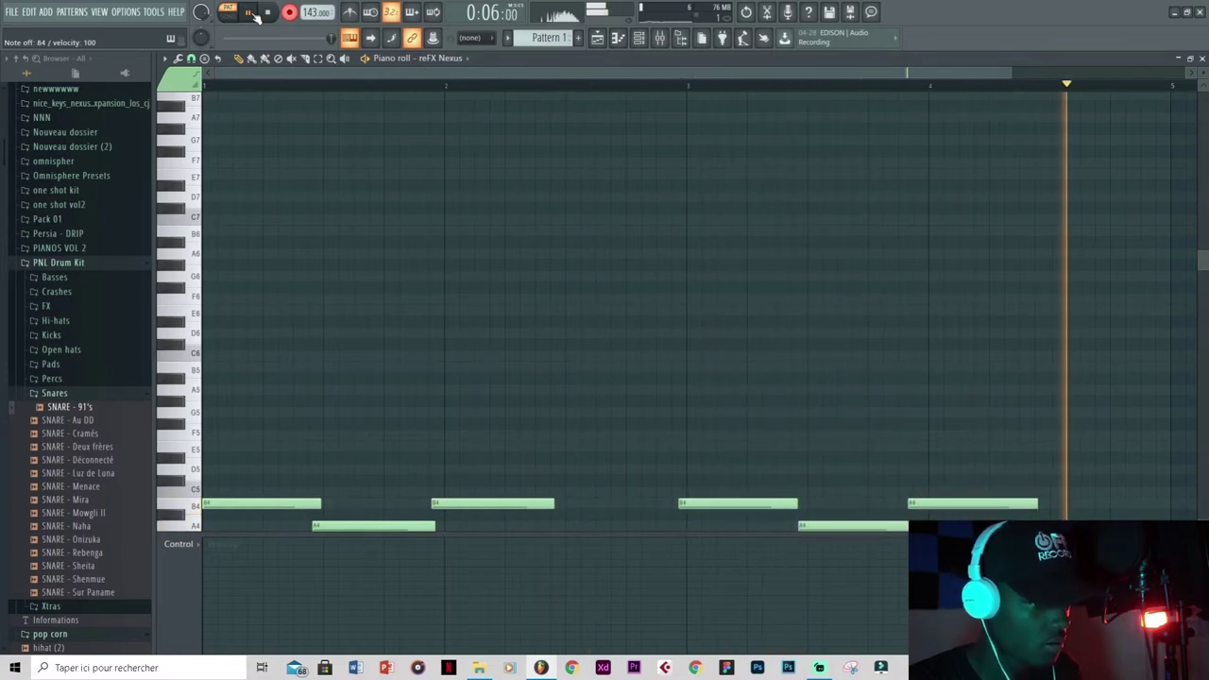
left_click(250, 12)
- Quantize the recorded melody notes
scroll(346, 127, "down", 3)
scroll(350, 132, "down", 1)
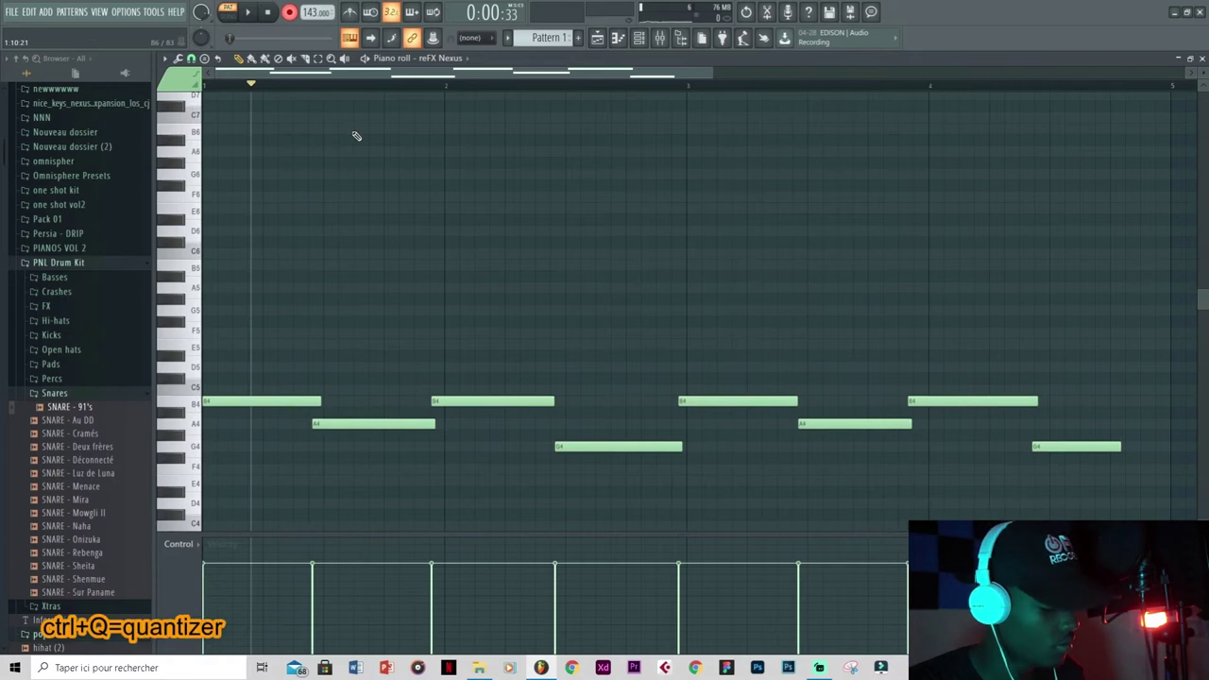
key("ctrl+q")
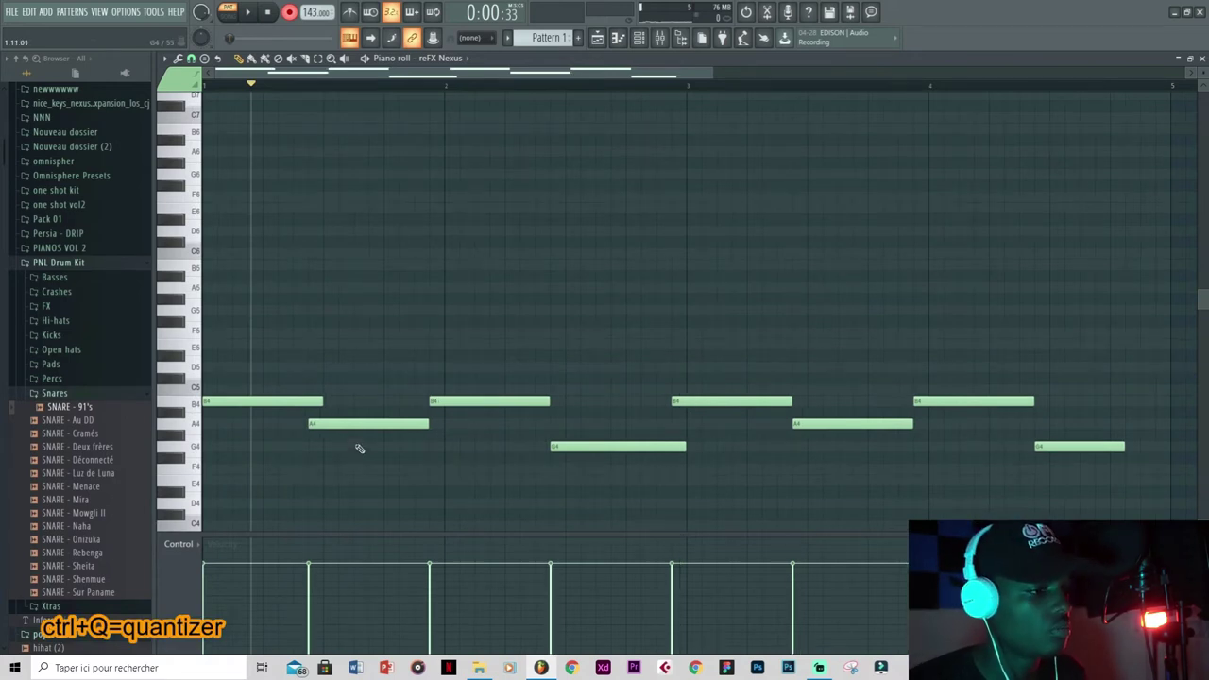
- Align the melody notes end to end on the half-bar grid so they fill four bars without overlaps
left_click_drag(352, 425, 367, 425)
left_click_drag(491, 401, 507, 402)
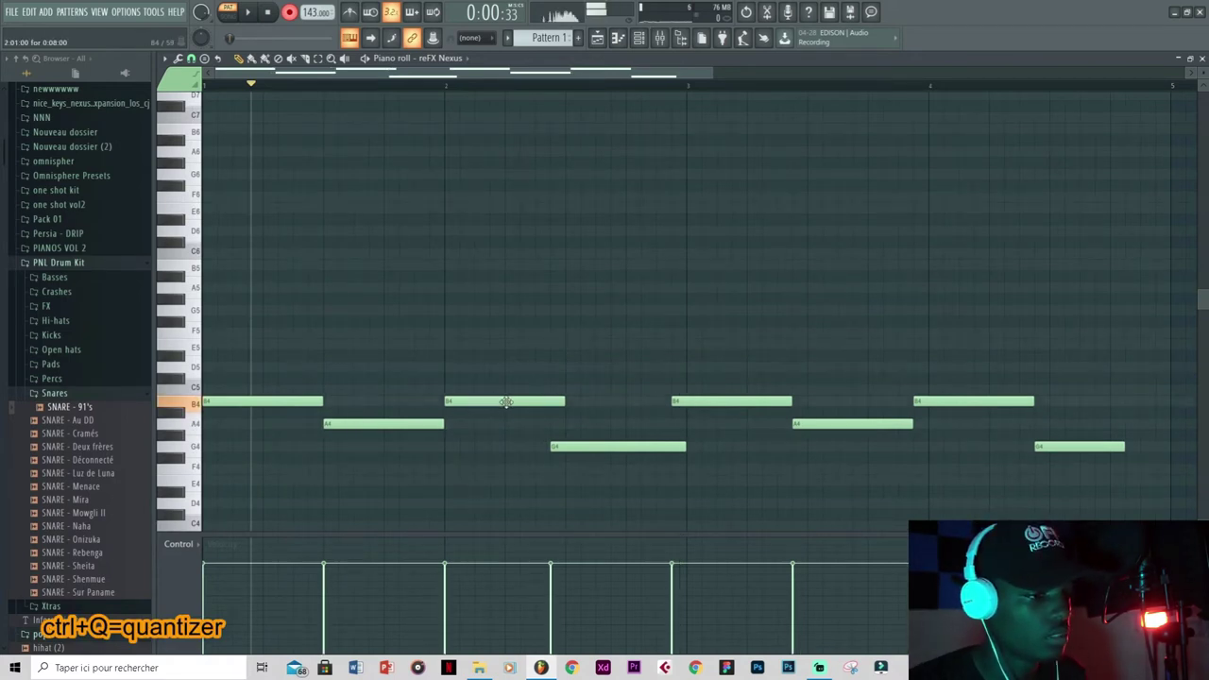
left_click_drag(614, 446, 629, 446)
left_click_drag(733, 402, 747, 402)
left_click_drag(850, 425, 866, 424)
left_click_drag(907, 392, 1024, 408)
left_click(1006, 283)
- Duplicate the whole melody one octave lower, on B3, A3 and G3, and play the result
scroll(382, 268, "down", 2)
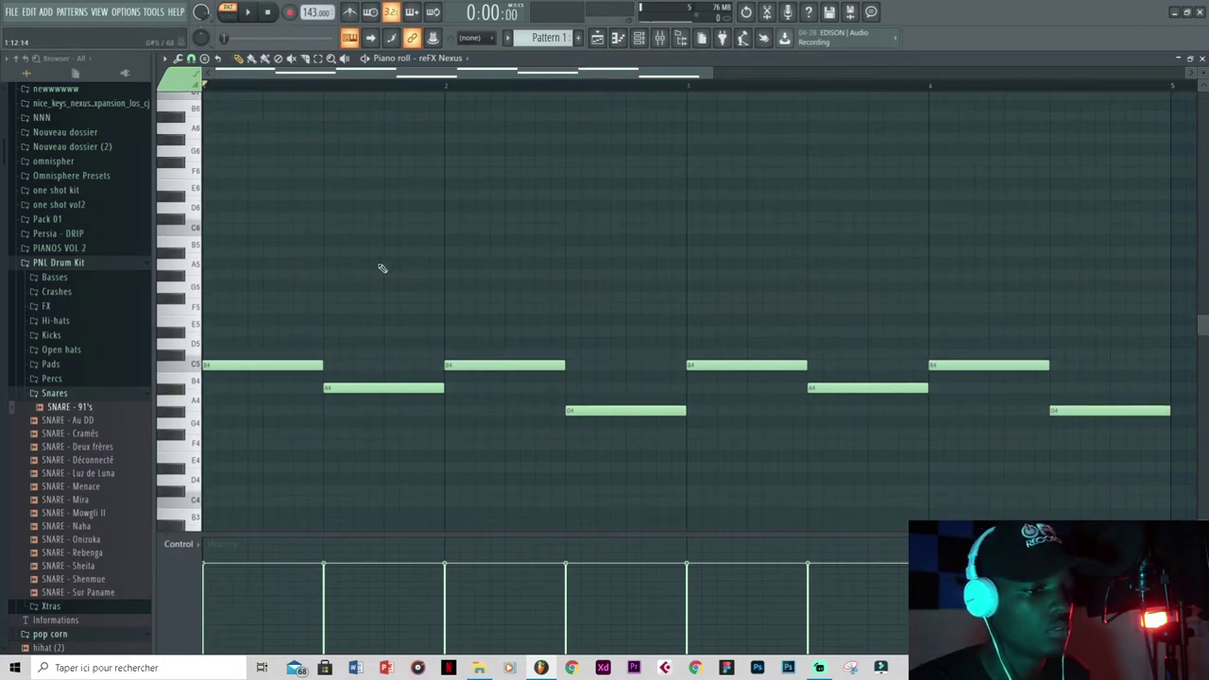
scroll(381, 269, "down", 3)
key("space")
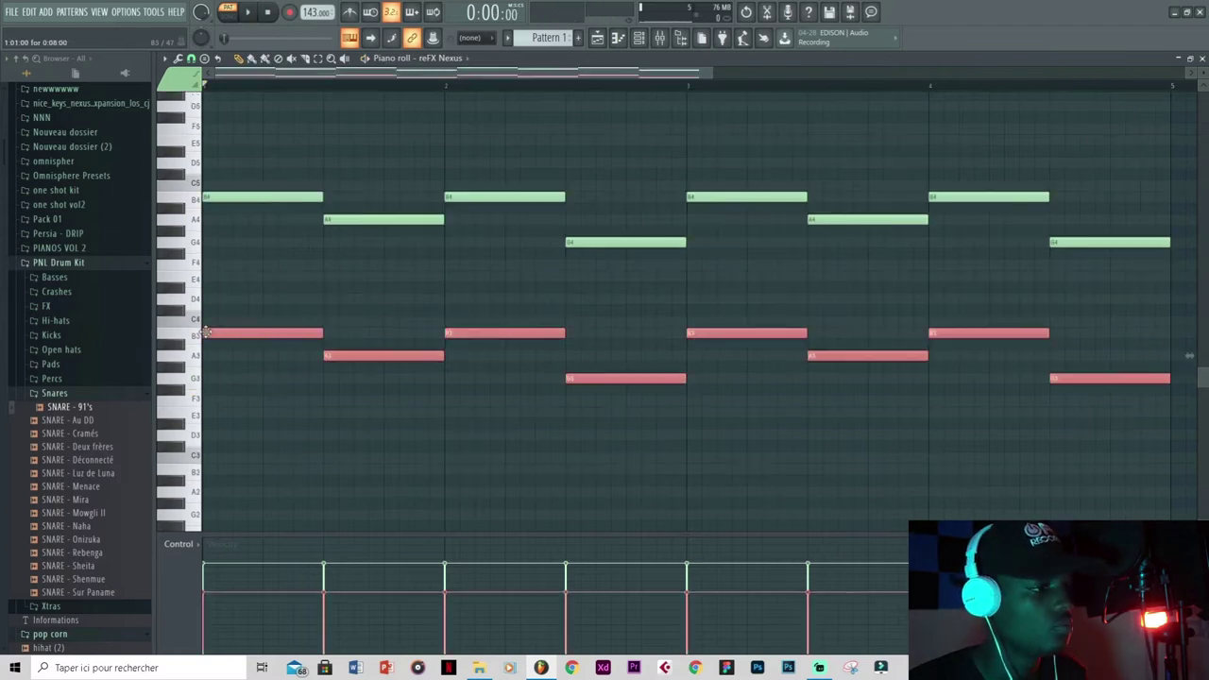
key("space")
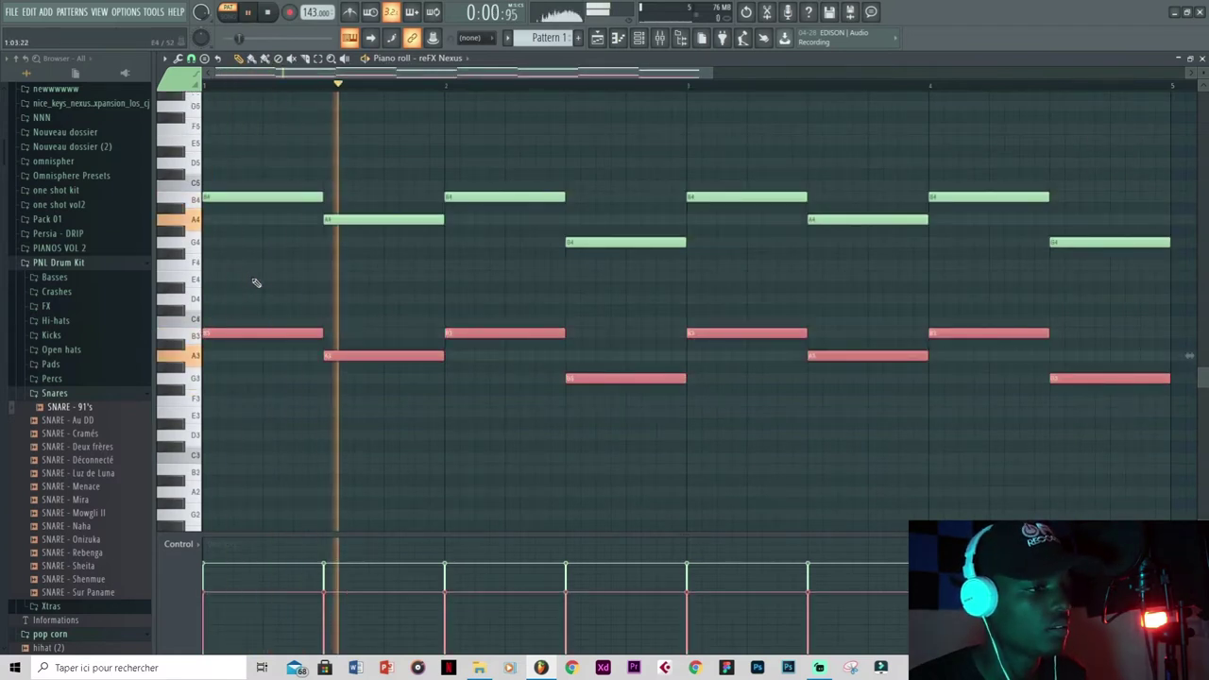
scroll(255, 281, "up", 1)
key("space")
- Add a half-bar F4 note at the start of bar 1, lower it to E4 and play it back
left_click(237, 299)
left_click(238, 299)
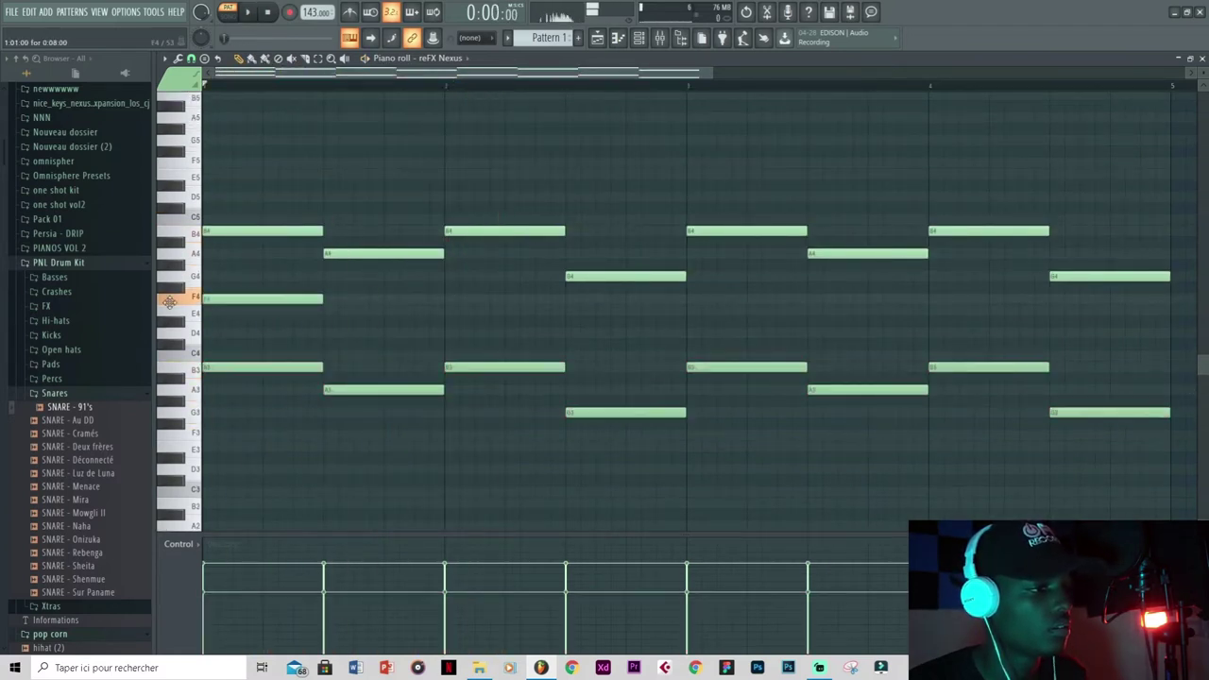
key("space")
key("space")
left_click_drag(291, 303, 270, 319)
key("space")
key("space")
key("space")
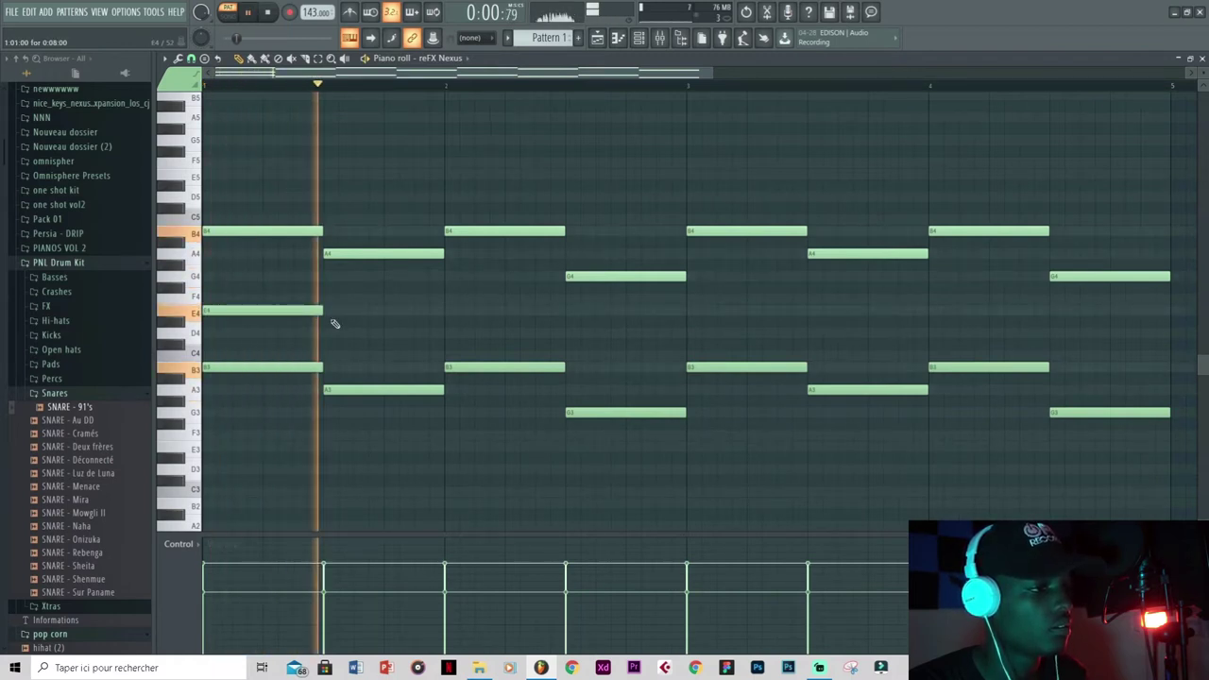
key("space")
- Continue the middle voice with half-bar notes D4, E4 and C4, and repeat the four middle notes in bars 3 and 4
left_click(367, 335)
key("space")
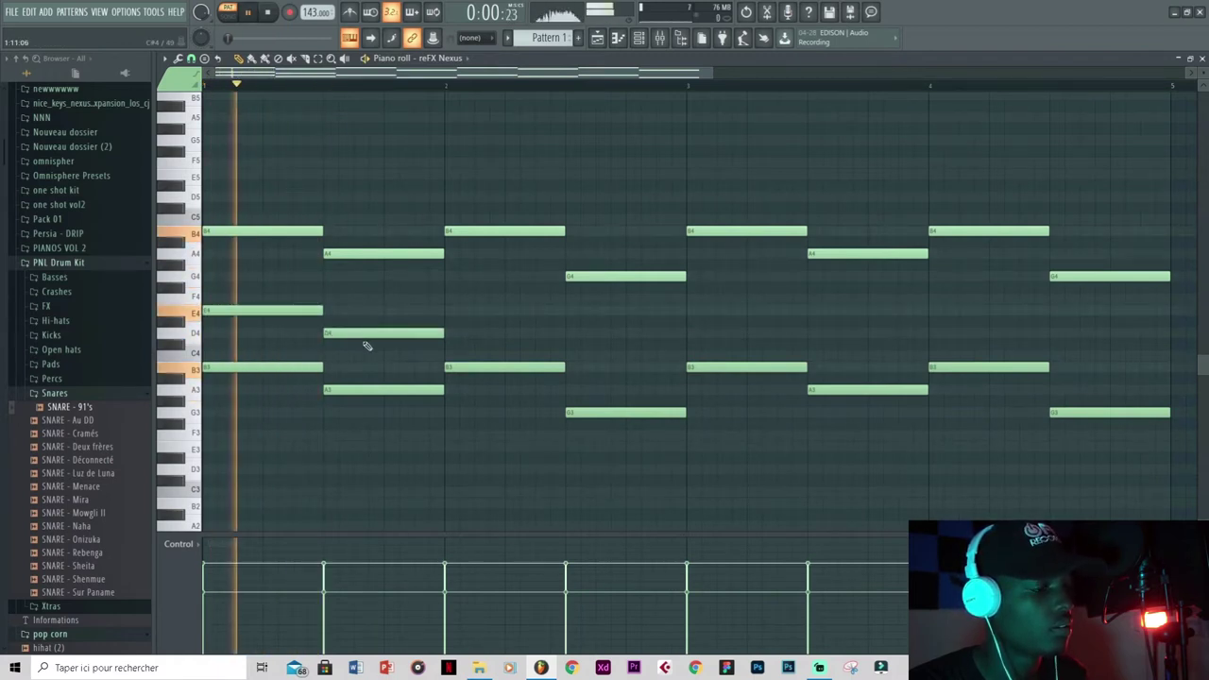
left_click(462, 311)
key("space")
left_click(568, 356)
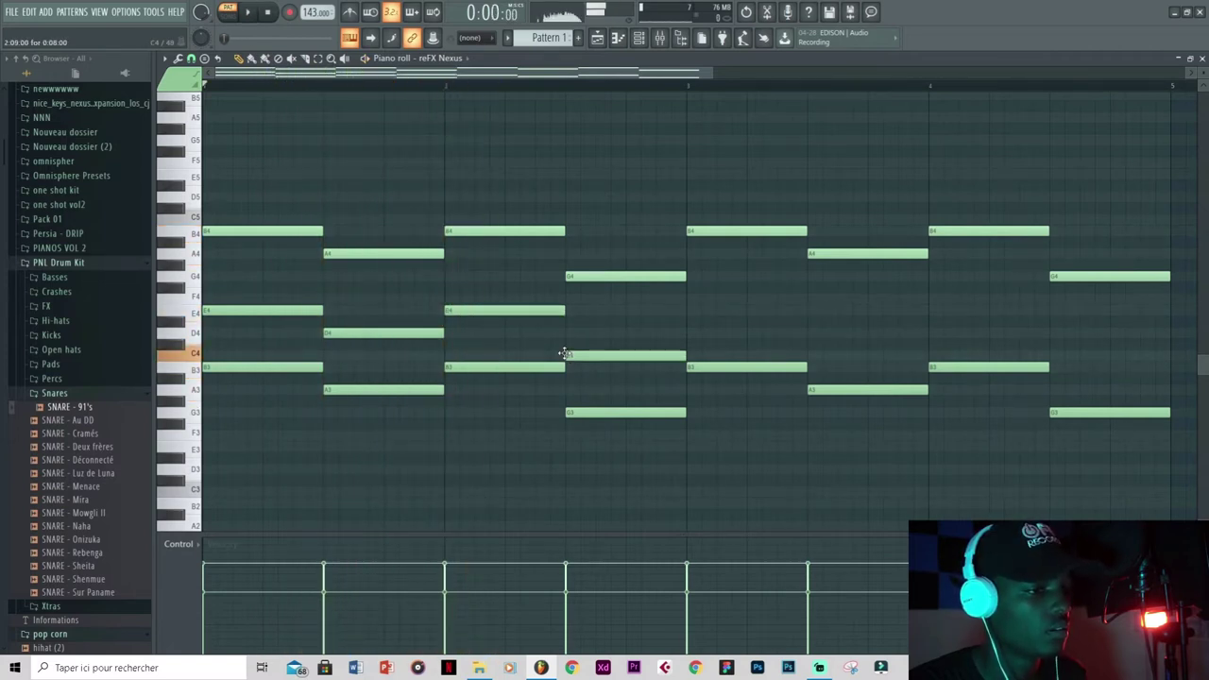
key("space")
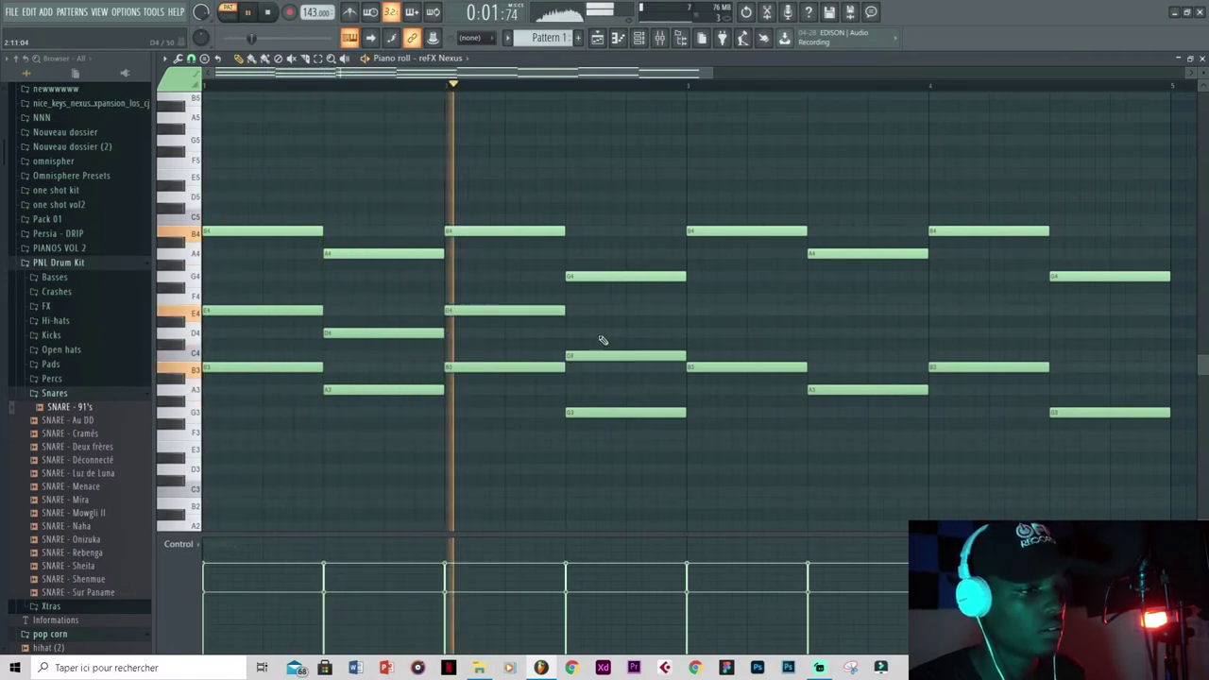
key("space")
scroll(619, 112, "down", 2)
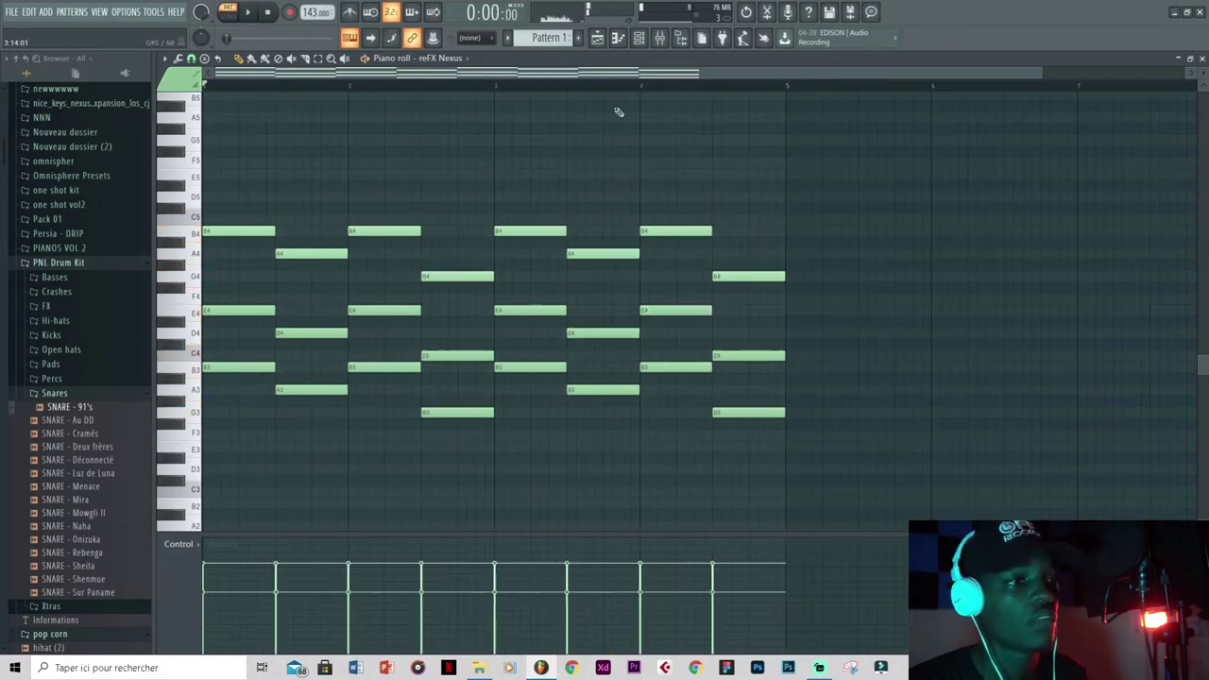
- Add a second reFX Nexus channel and load the Piano - 10 preset from the Dark Sky category
left_click(643, 39)
left_click(613, 160)
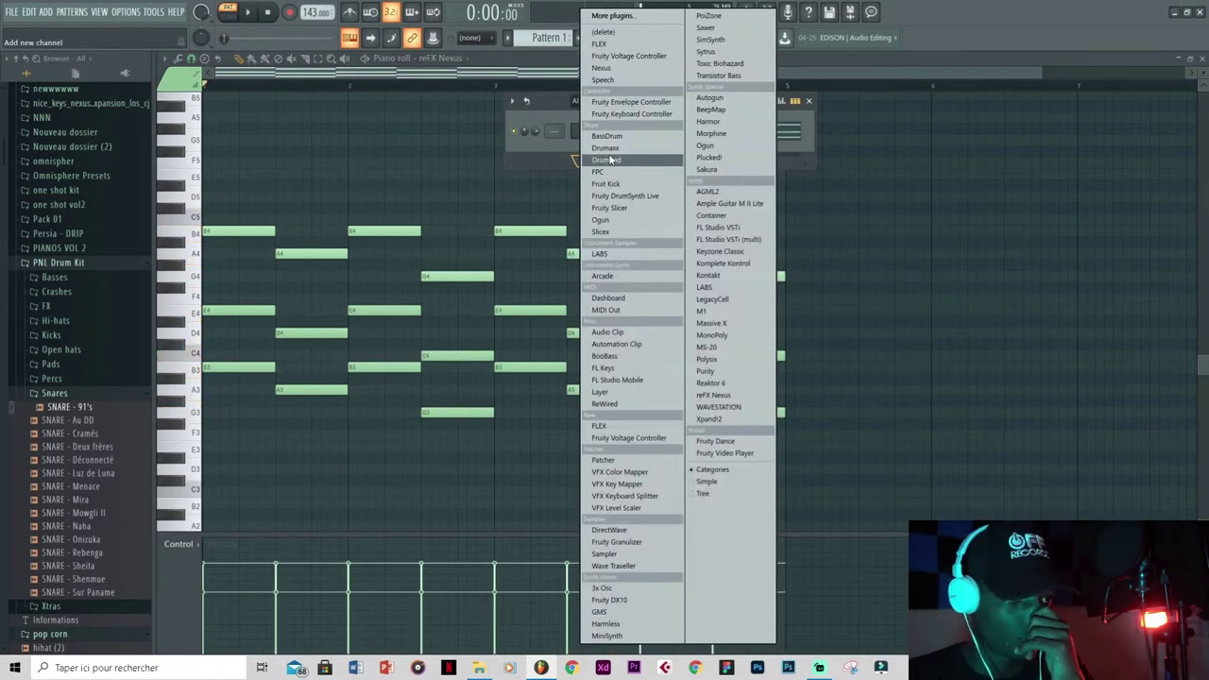
left_click(715, 395)
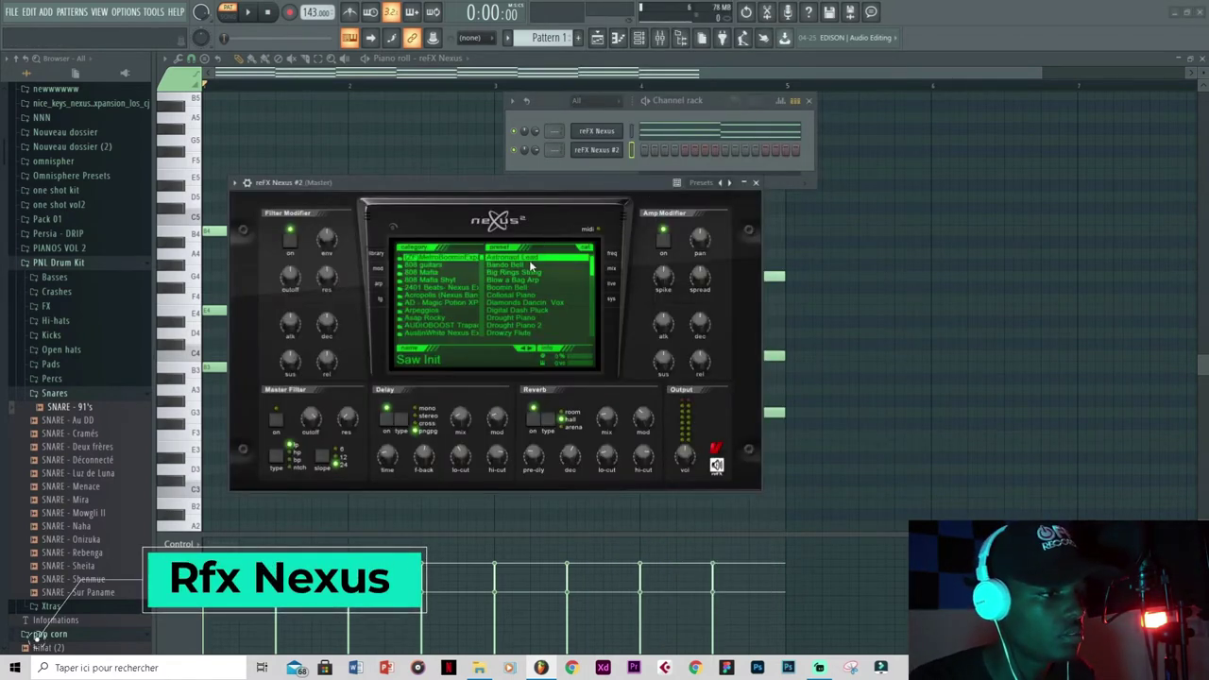
left_click(533, 269)
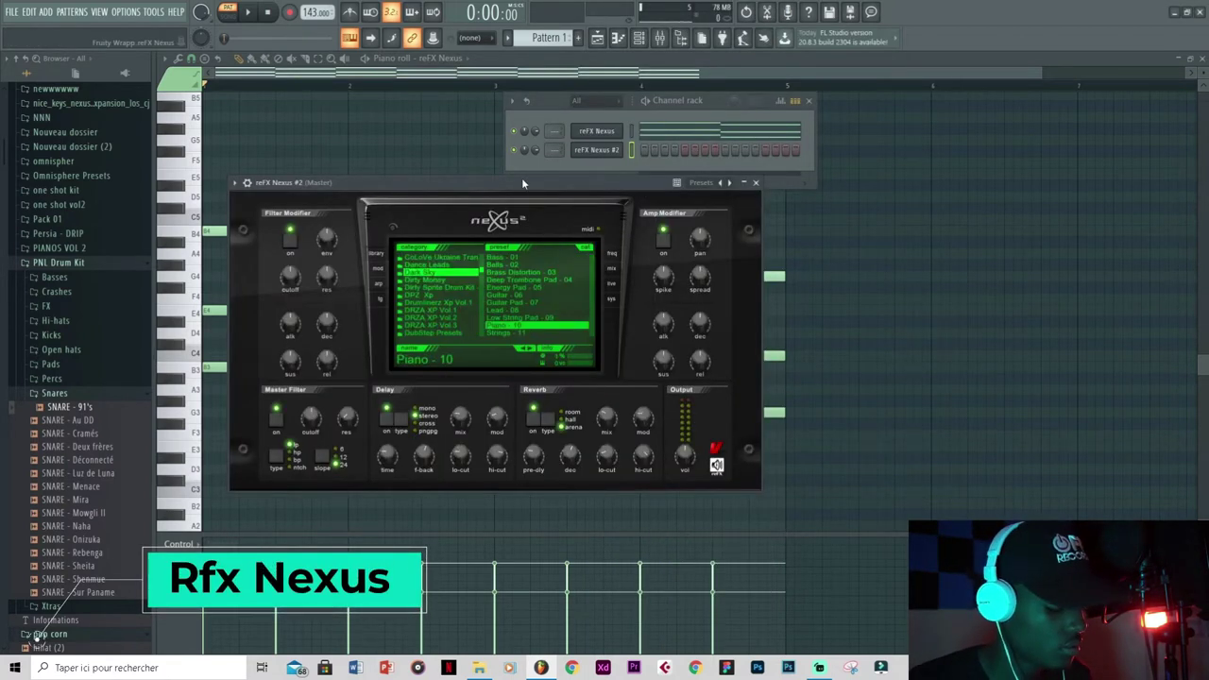
- Copy the notes of the first reFX Nexus channel into reFX Nexus #2 and play both together
right_click(602, 132)
key("Escape")
right_click(597, 149)
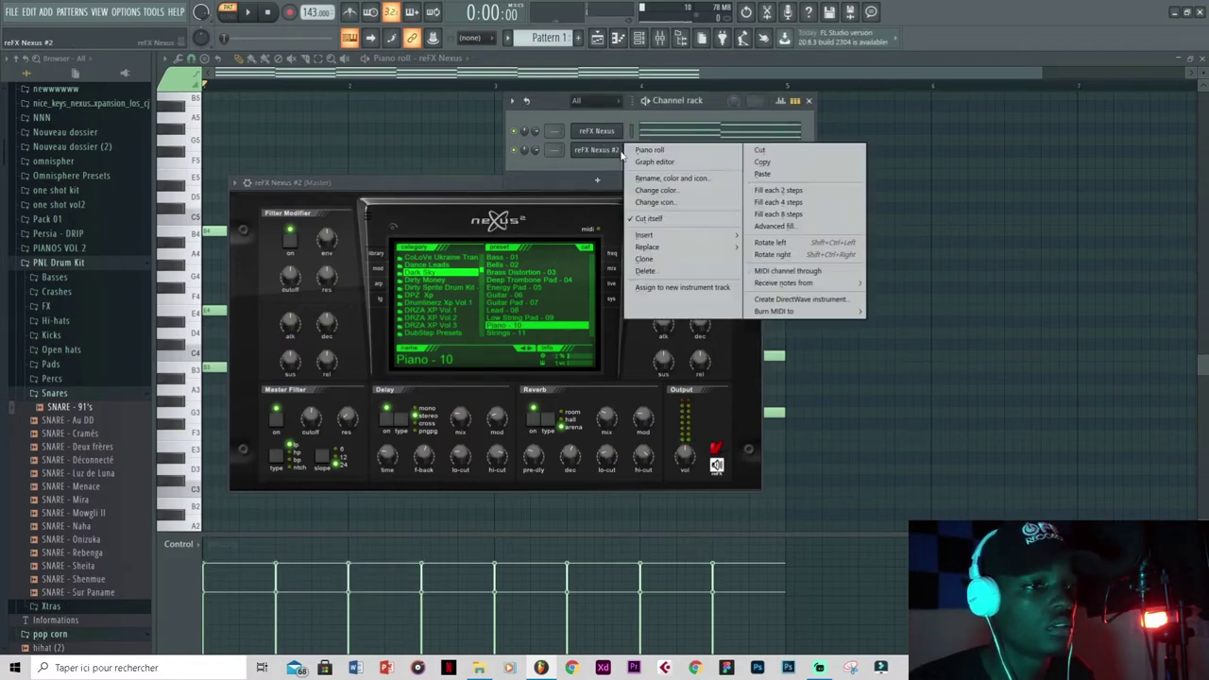
left_click(757, 176)
key("space")
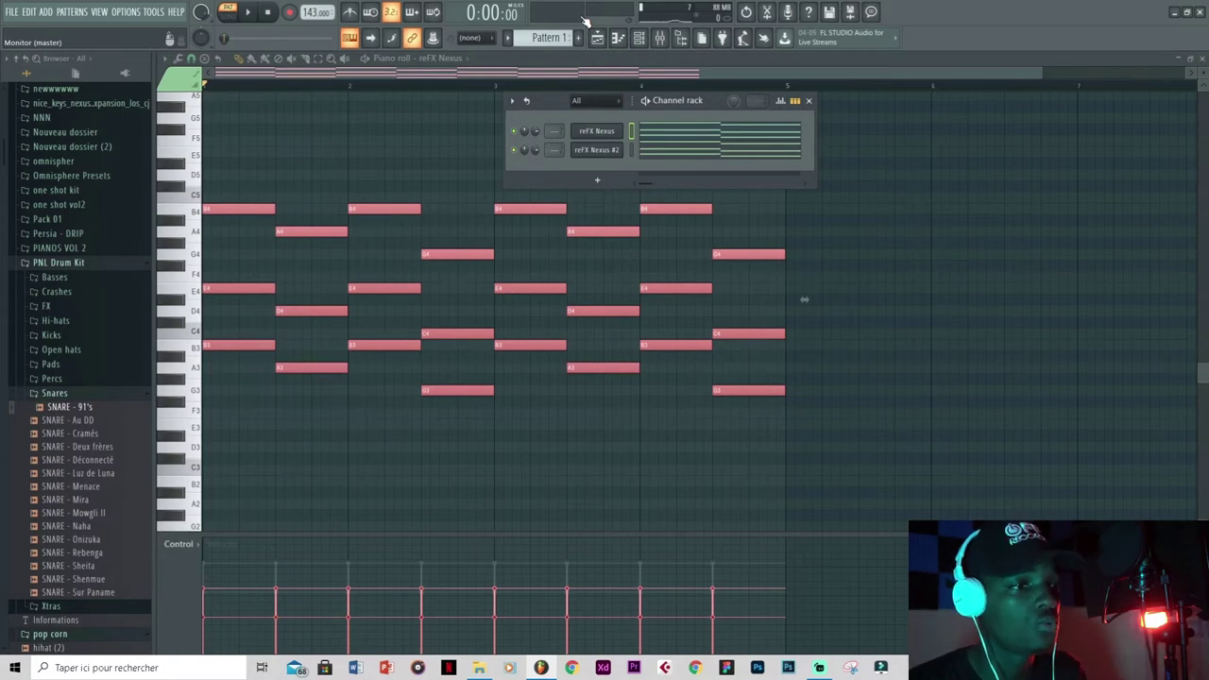
- Add an Xpand!2 channel, keep the Massive Pad sound in part A and display that part's smart knobs
left_click(593, 182)
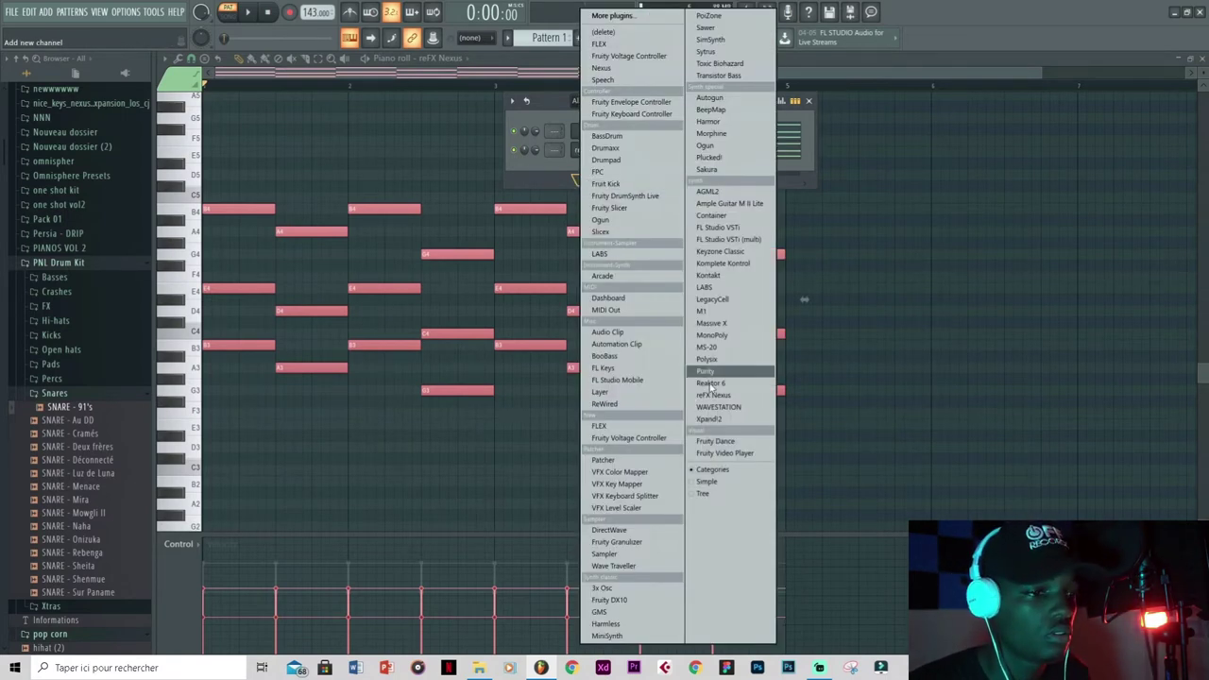
left_click(727, 420)
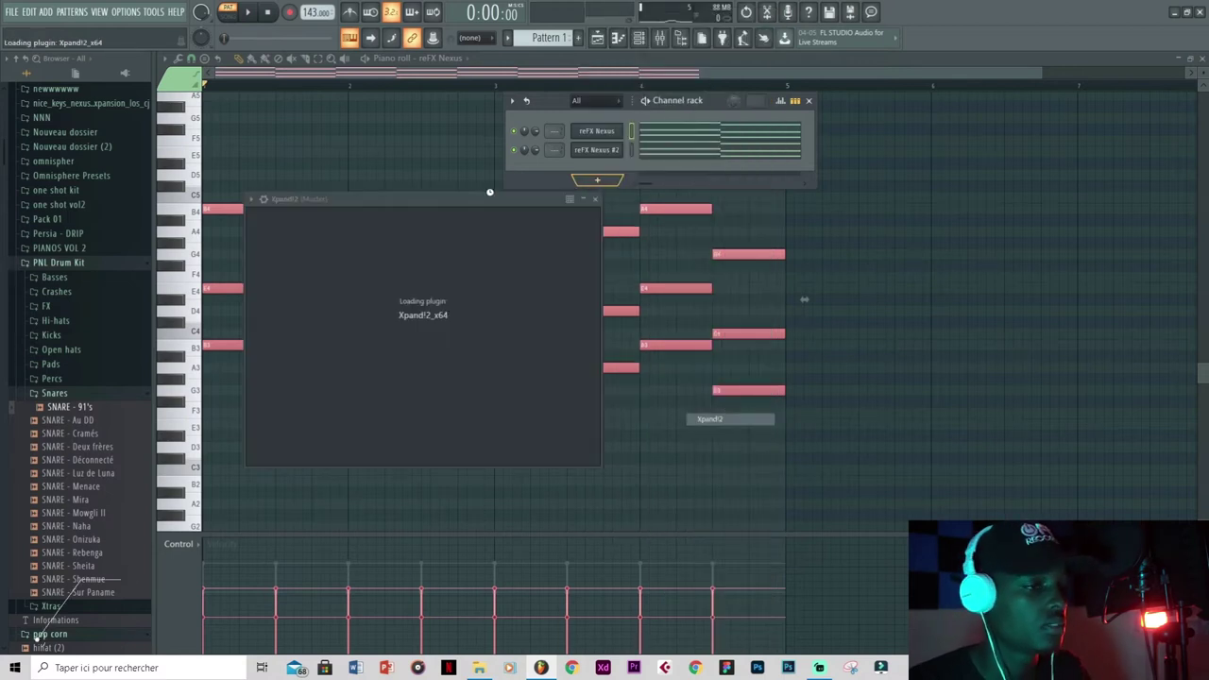
left_click_drag(506, 205, 499, 172)
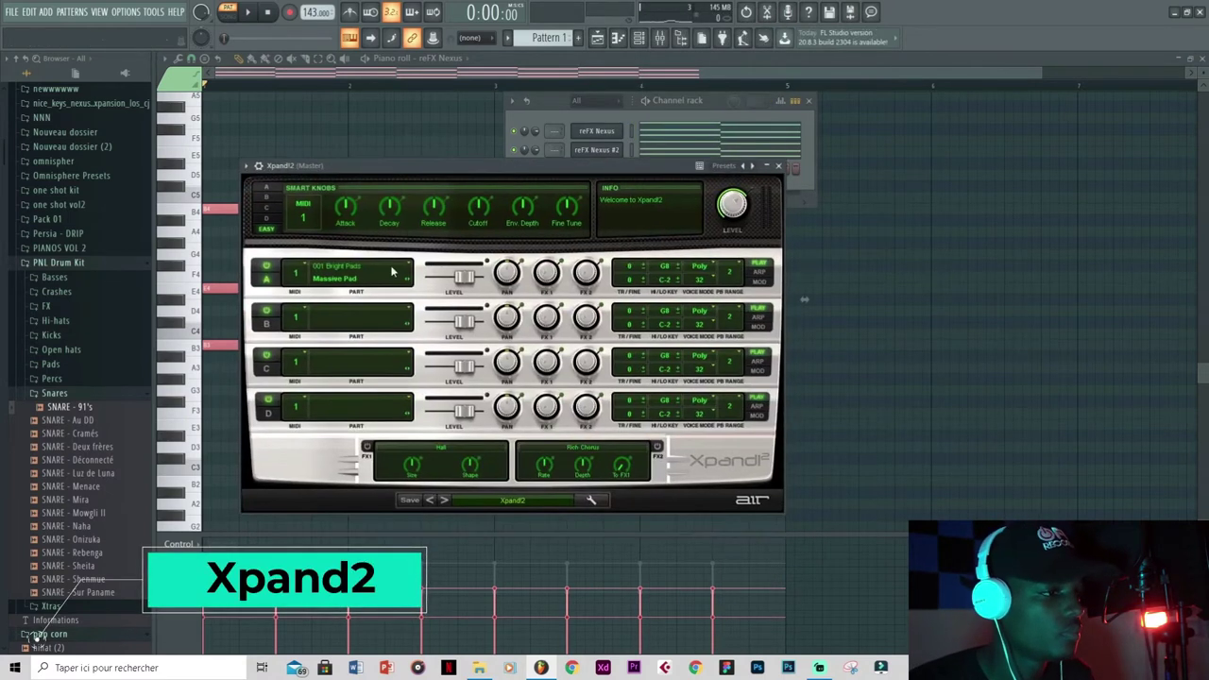
left_click(326, 276)
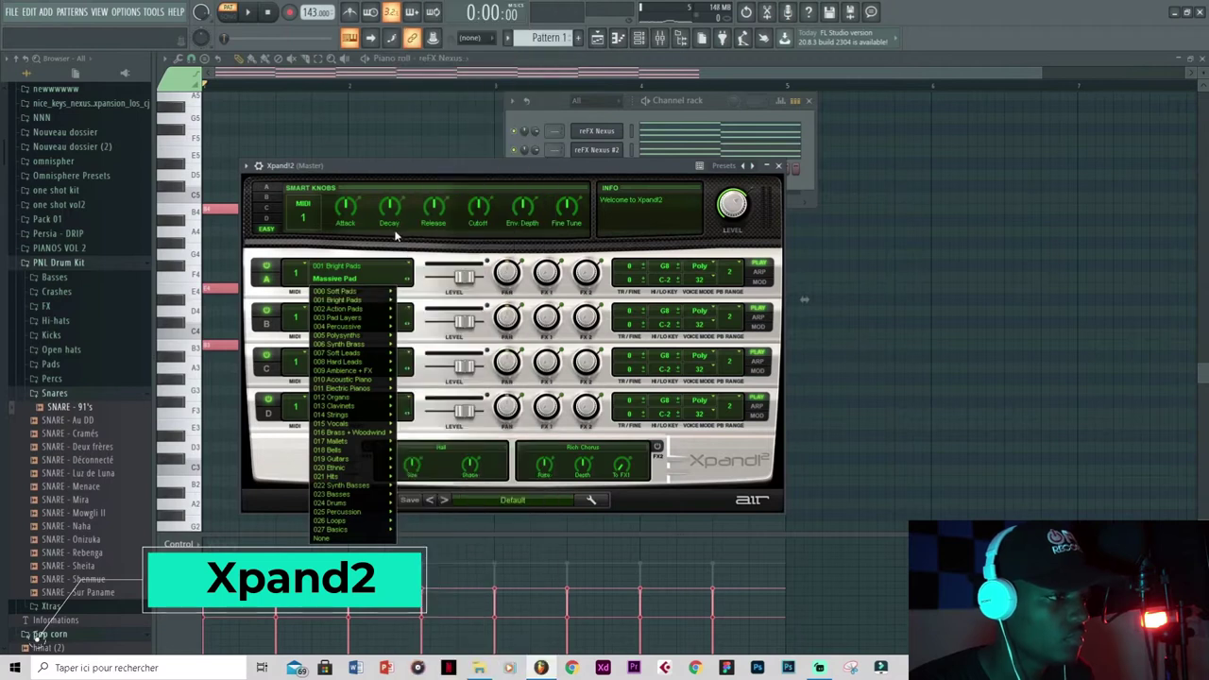
left_click(266, 188)
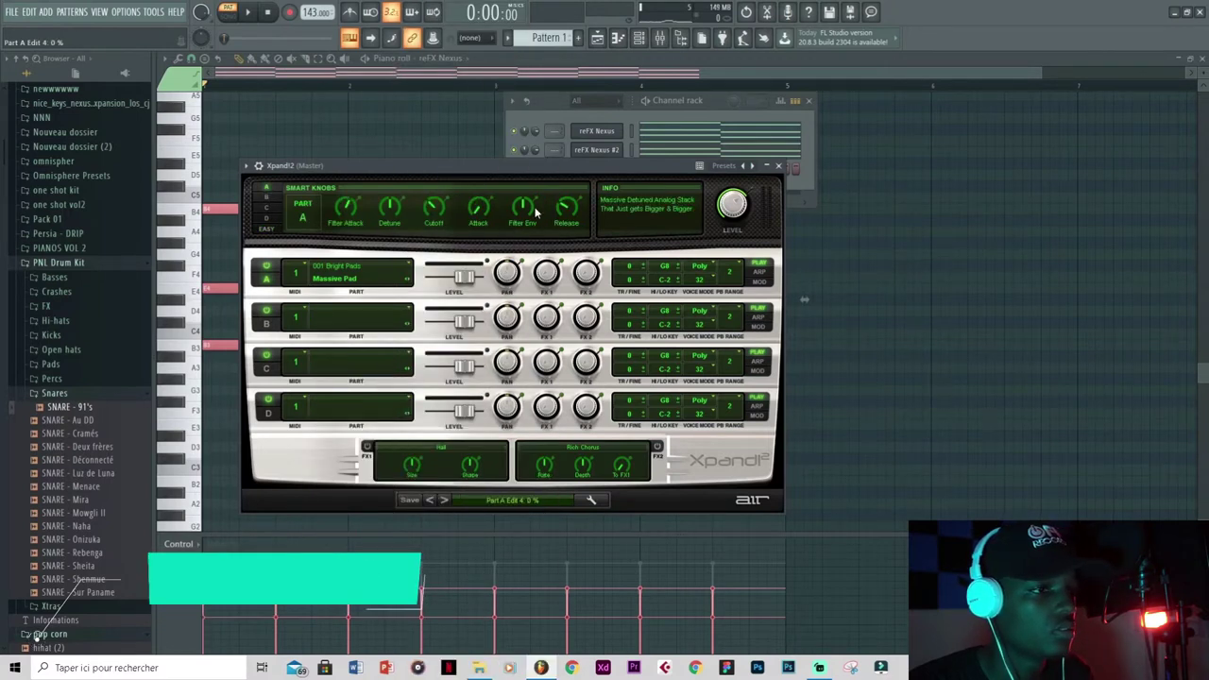
- Copy the notes of reFX Nexus #2 into the Xpand!2 channel and play all three layers
left_click_drag(599, 165, 609, 198)
right_click(595, 168)
left_click(595, 168)
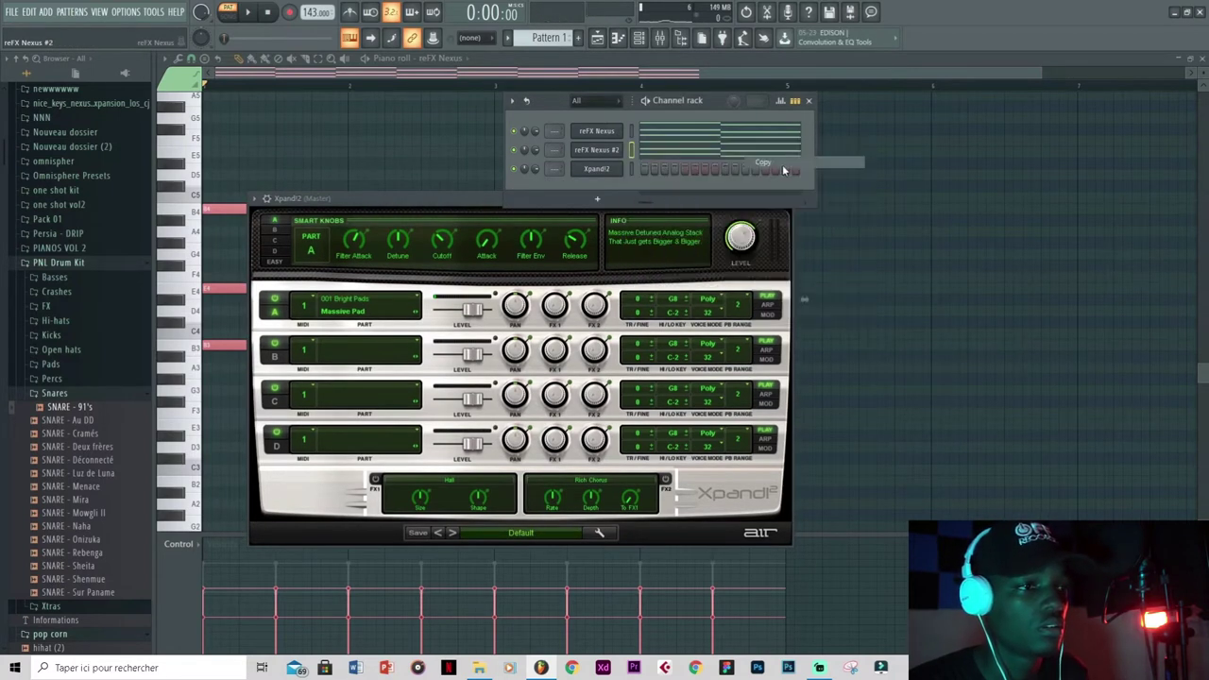
right_click(596, 168)
left_click(762, 191)
key("space")
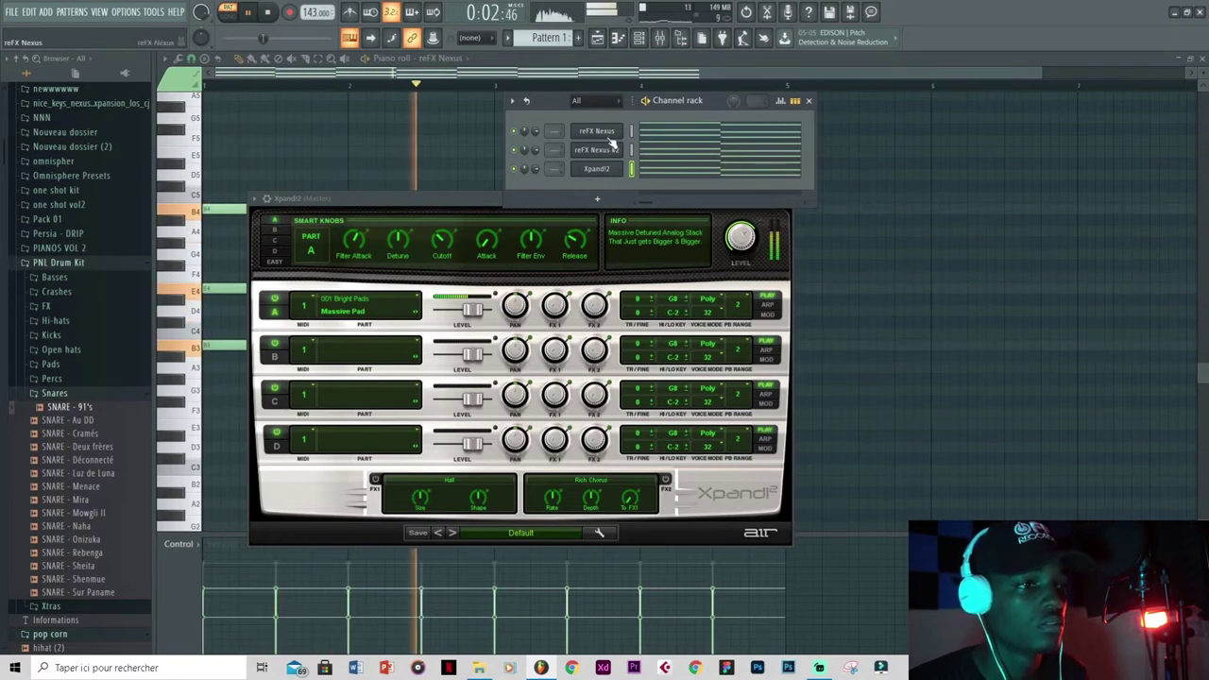
key("space")
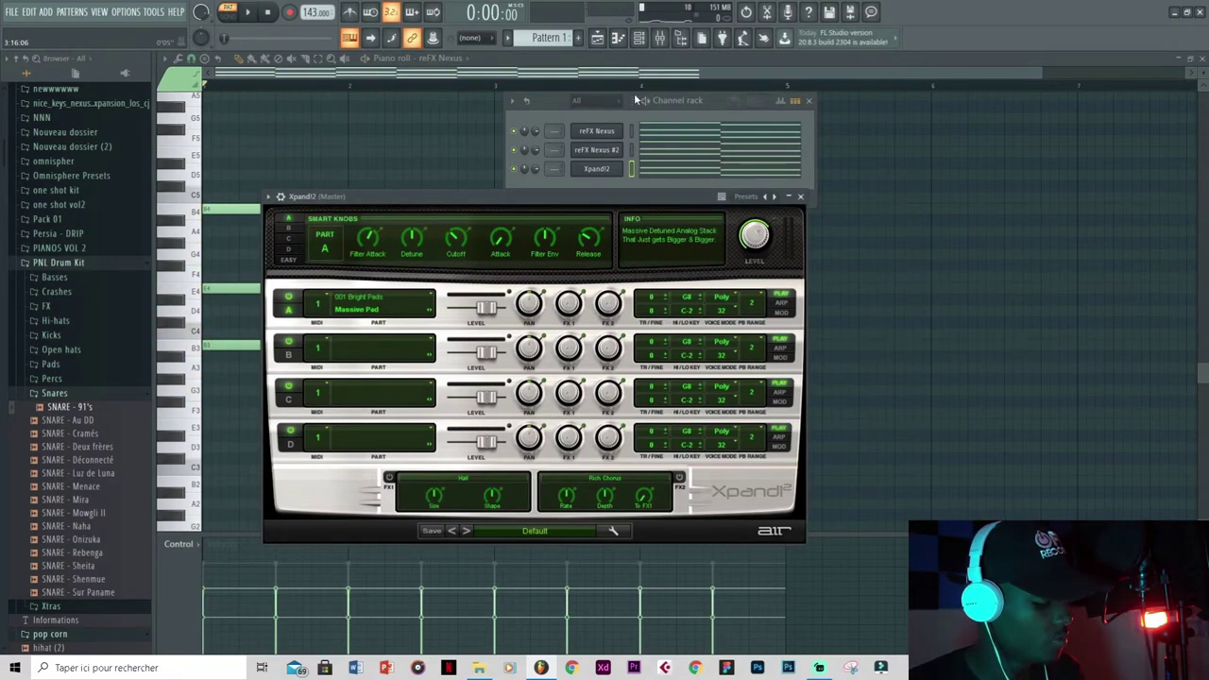
- Save the project as "drill pour youtube episode 2" and close the Xpand!2 plugin window
key("ctrl+s")
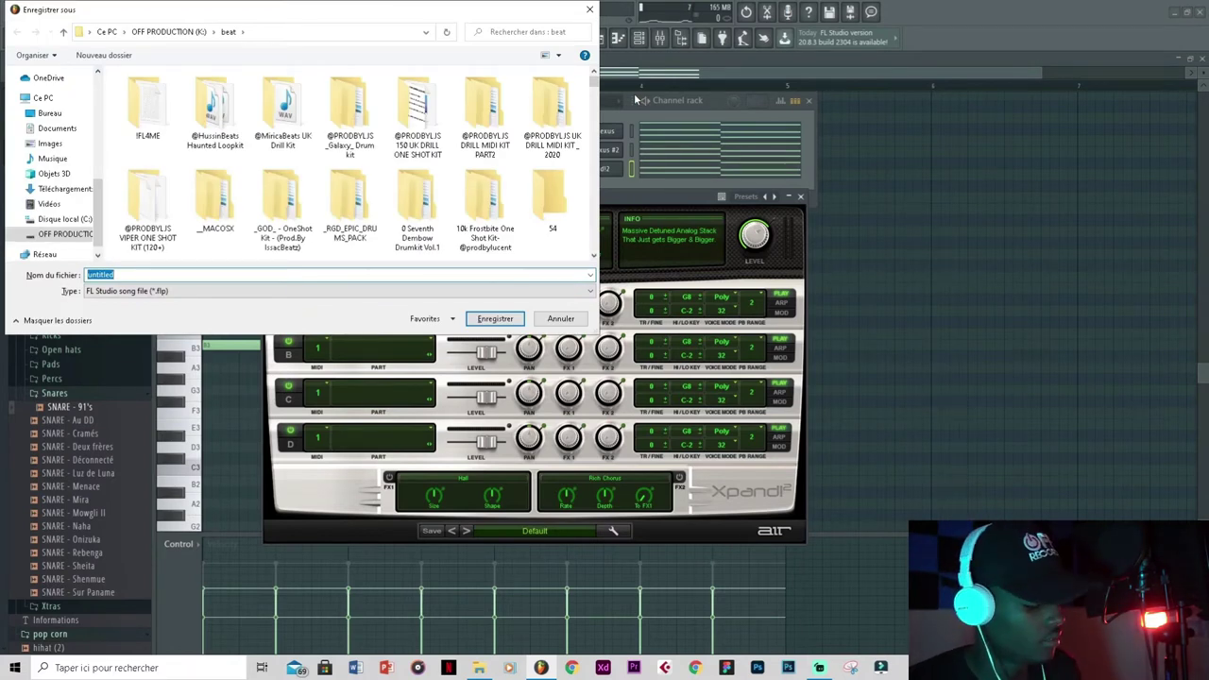
type("drill pour youtube episode 2")
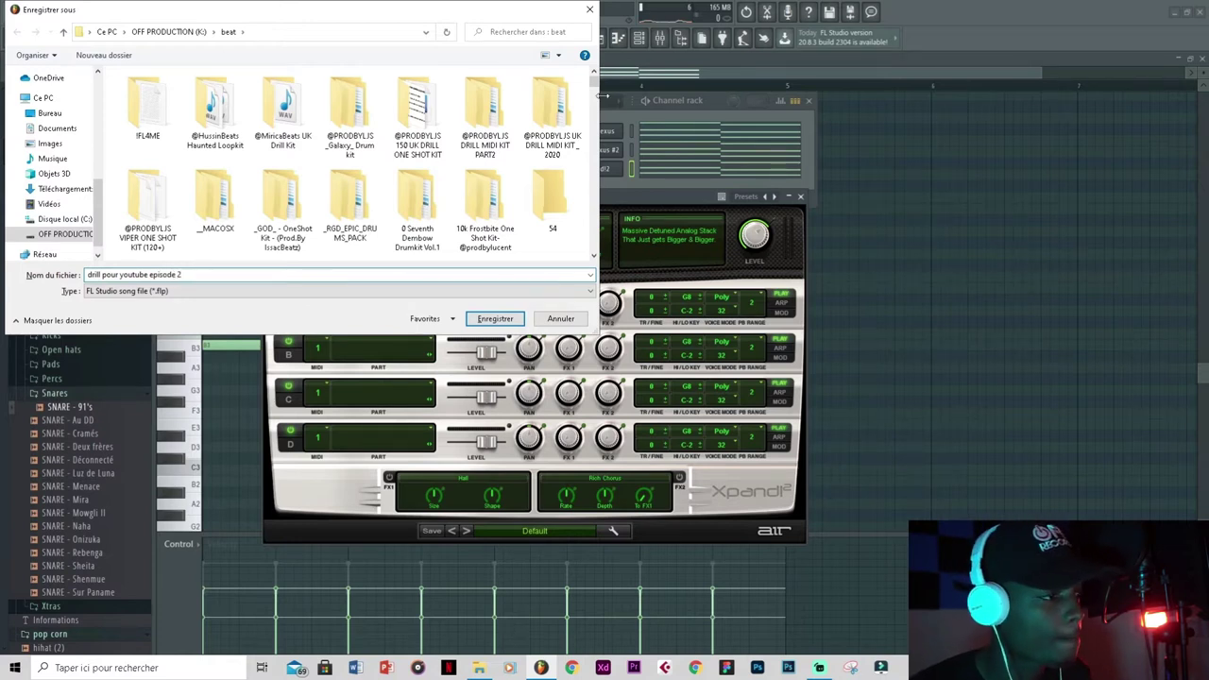
left_click(510, 318)
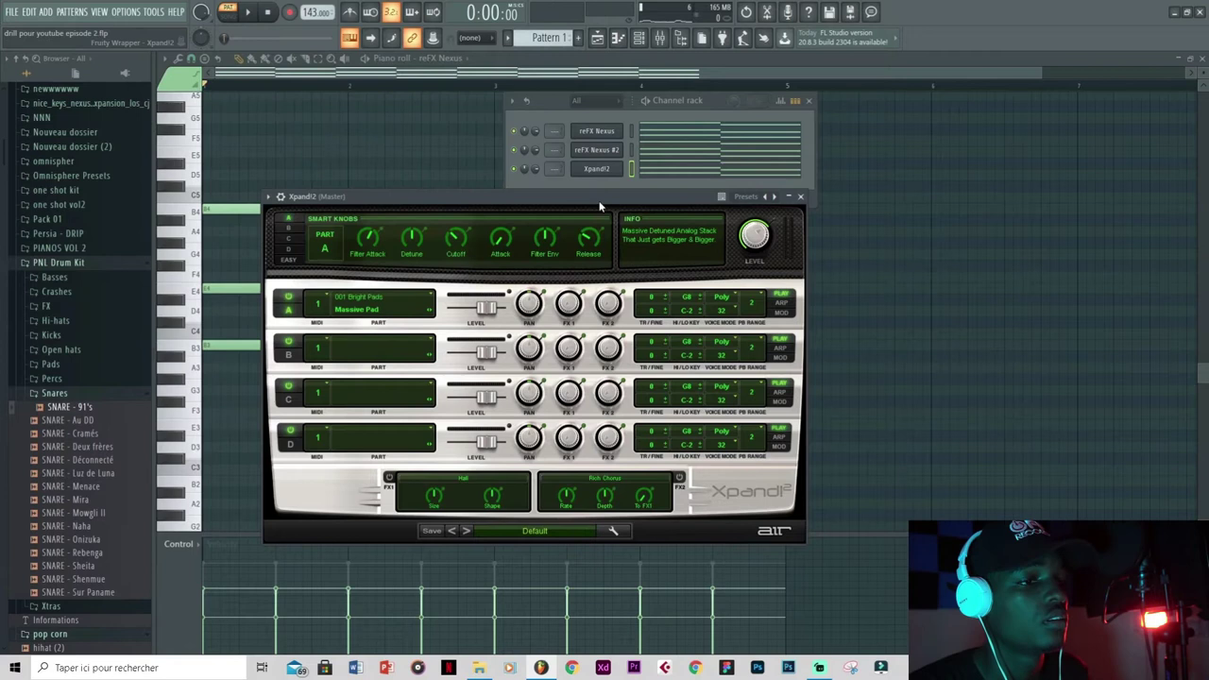
left_click(800, 198)
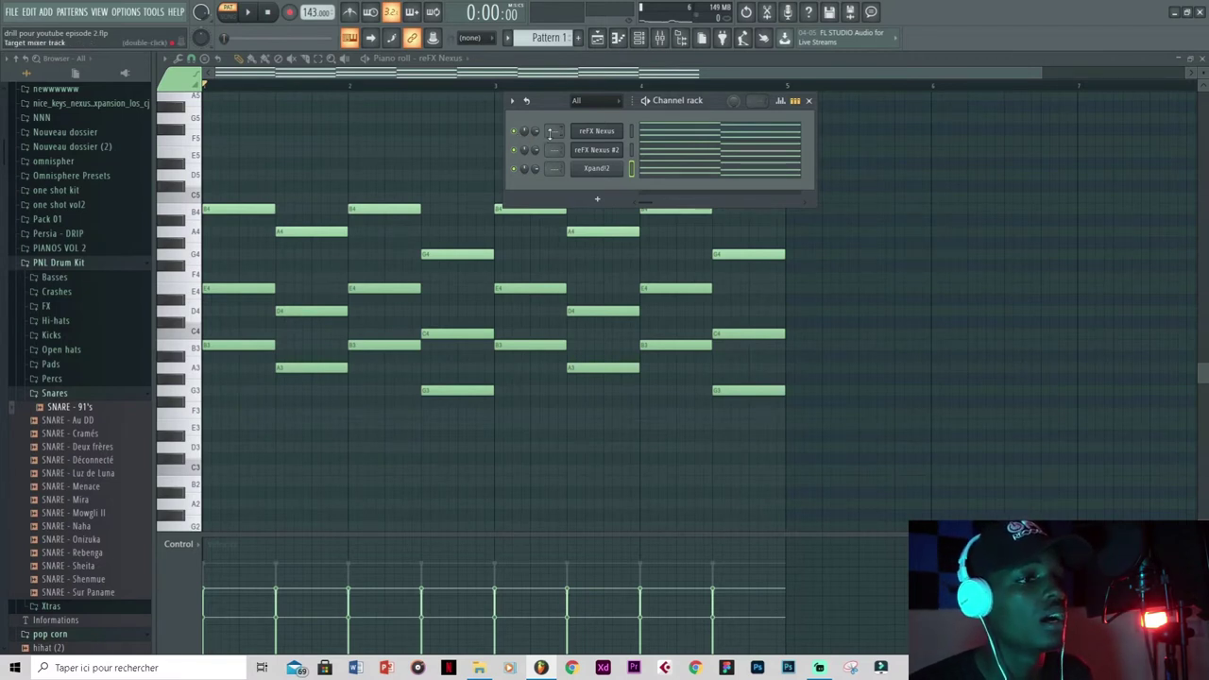
- Route all three instrument channels to mixer Insert 1 and play the pattern to check the signal
left_click(661, 38)
key("space")
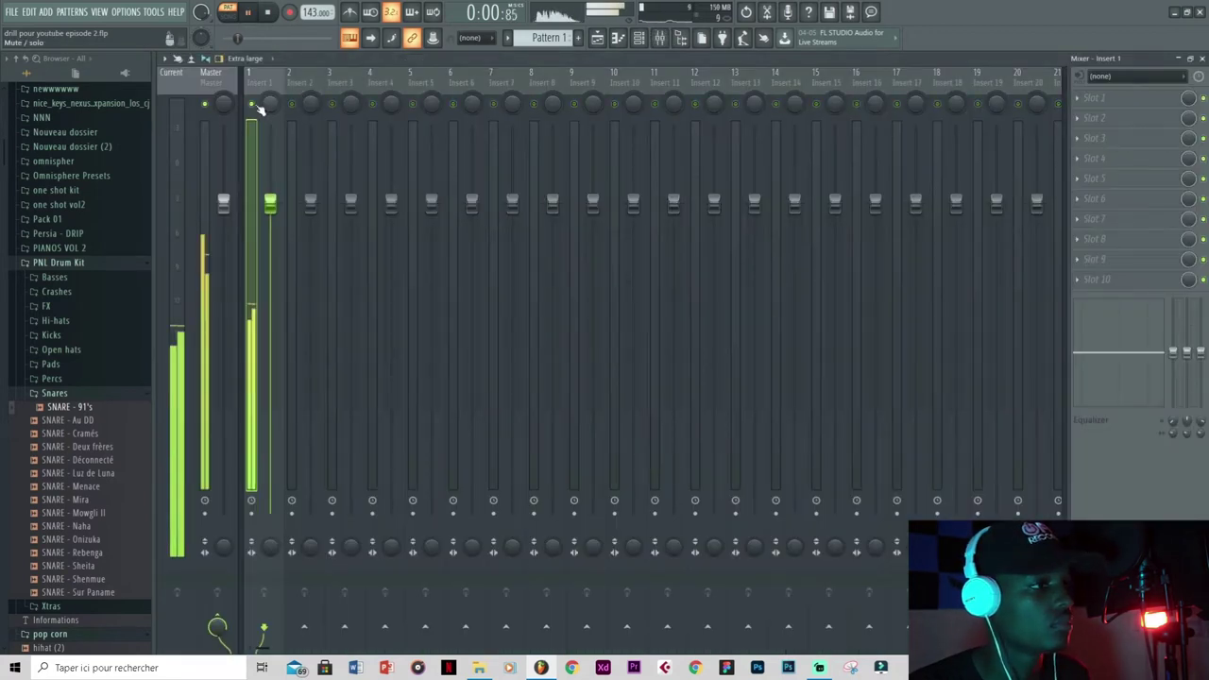
key("space")
- Add Fruity parametric EQ 2 to Insert 1, load the 20Hz - 18kHz cut preset and lower the low-pass band to about 5094 Hz
left_click(1087, 98)
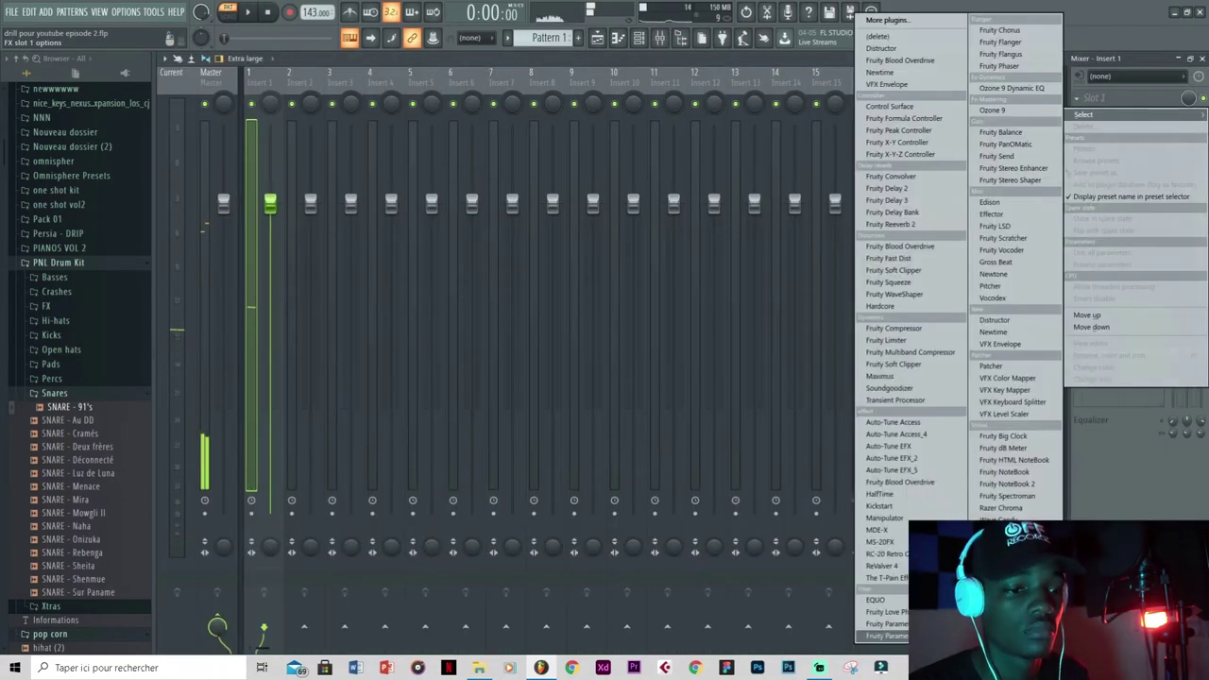
left_click(884, 635)
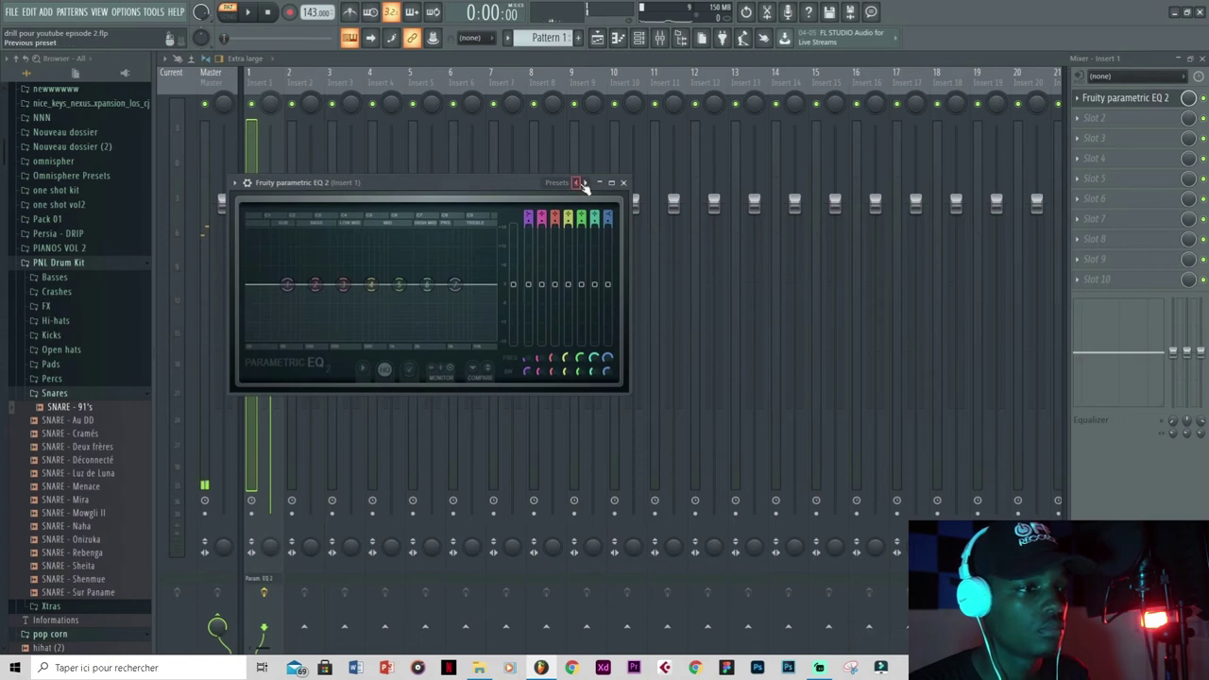
left_click(587, 183)
key("space")
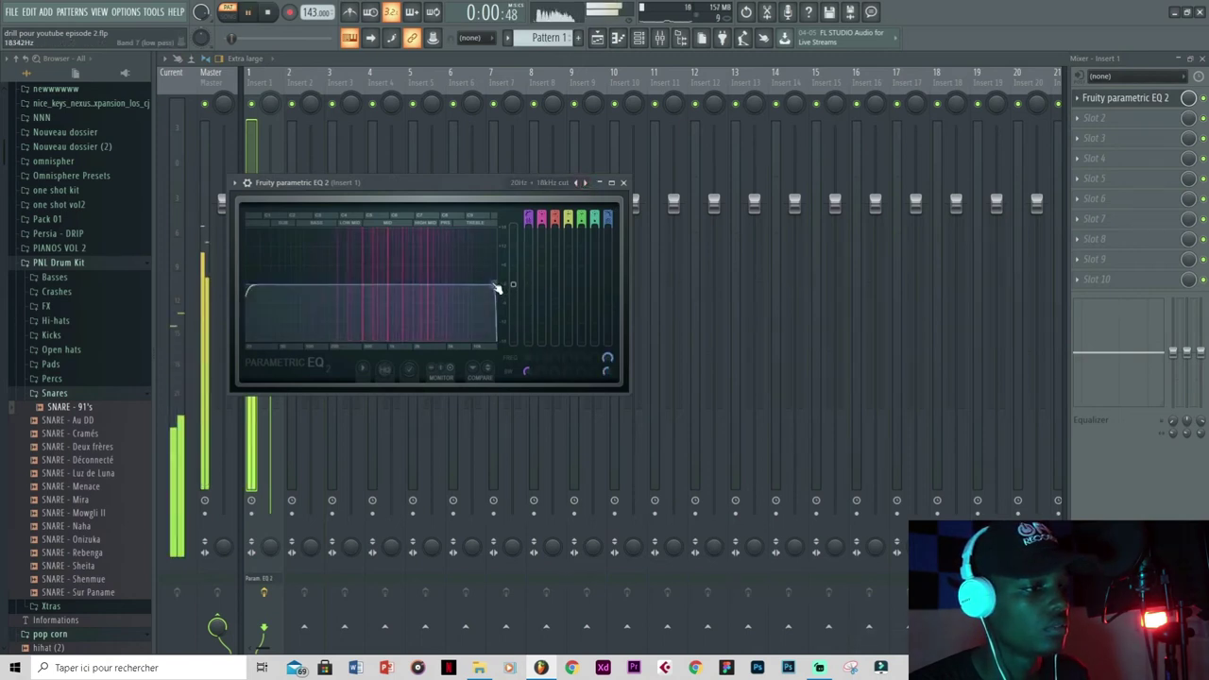
left_click_drag(442, 285, 430, 284)
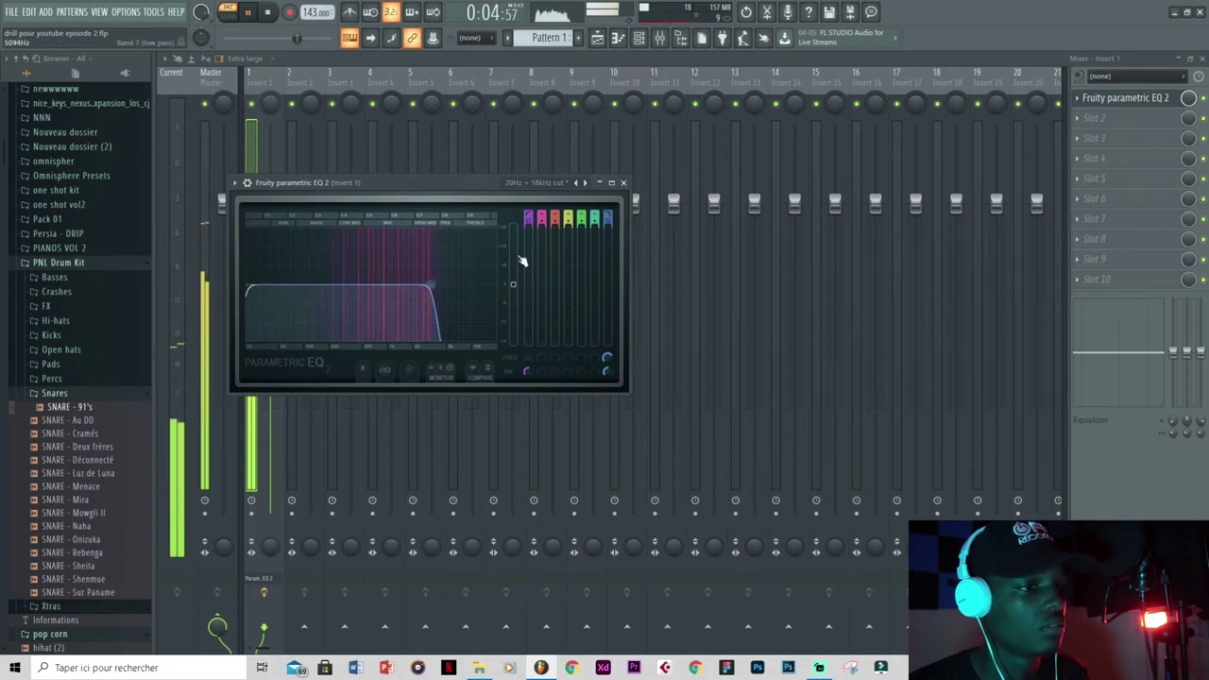
key("space")
left_click(624, 183)
- Display the channel rack and play the three layers through the equalized Insert 1
left_click(638, 40)
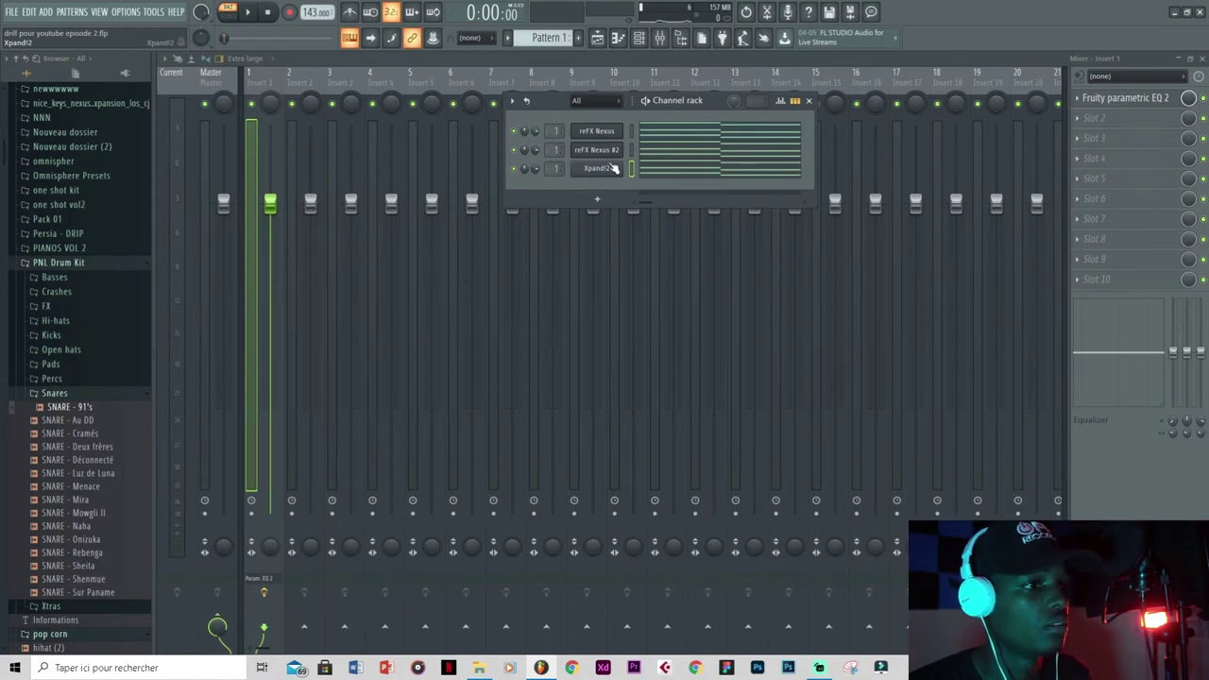
key("space")
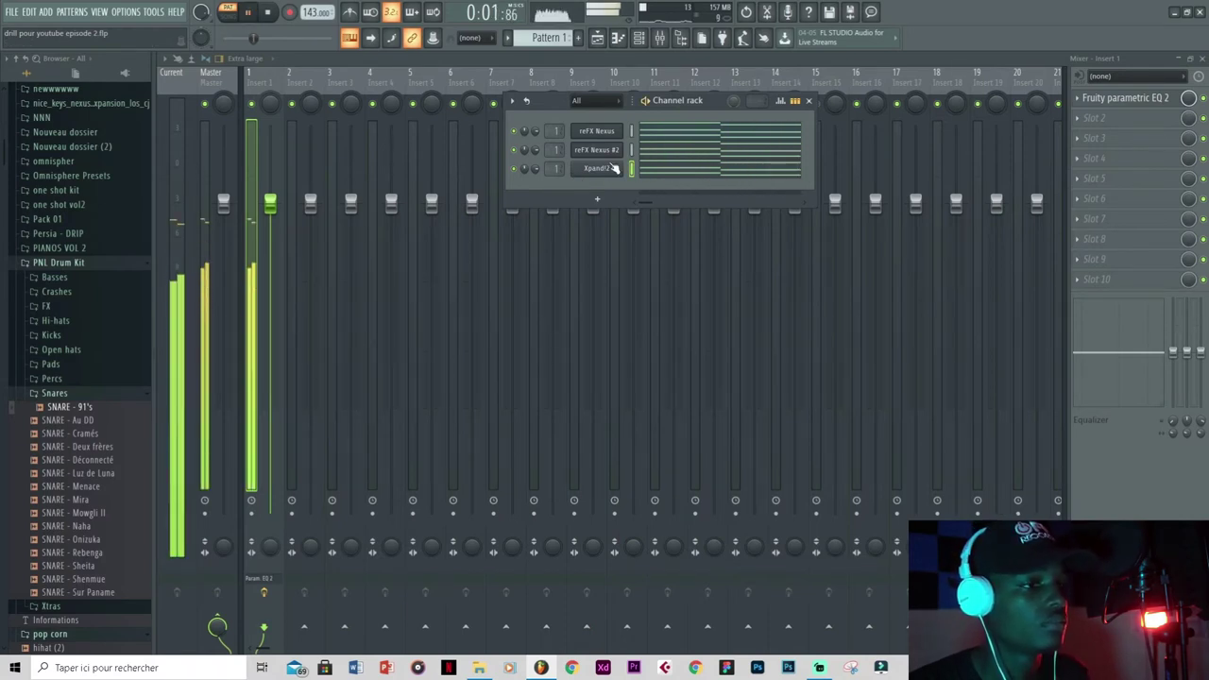
key("space")
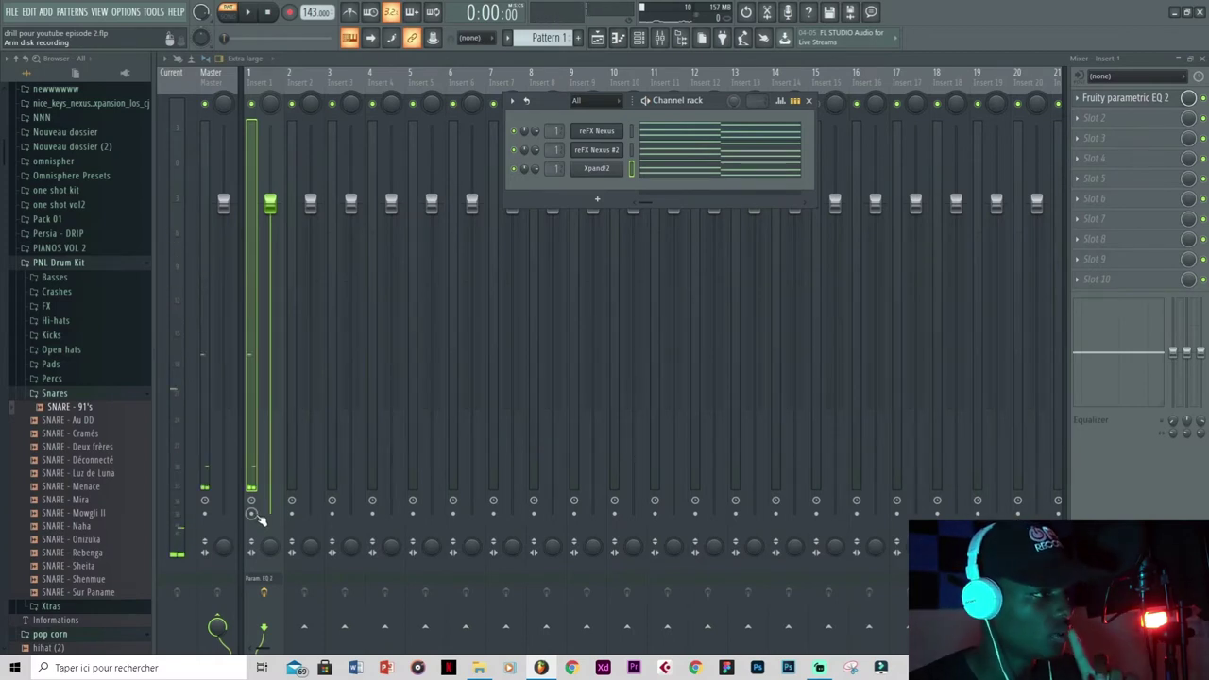
- Arm Insert 1 for disk recording and render the pattern as a 32Bit float stereo WAV with the remainder cut
left_click(252, 514)
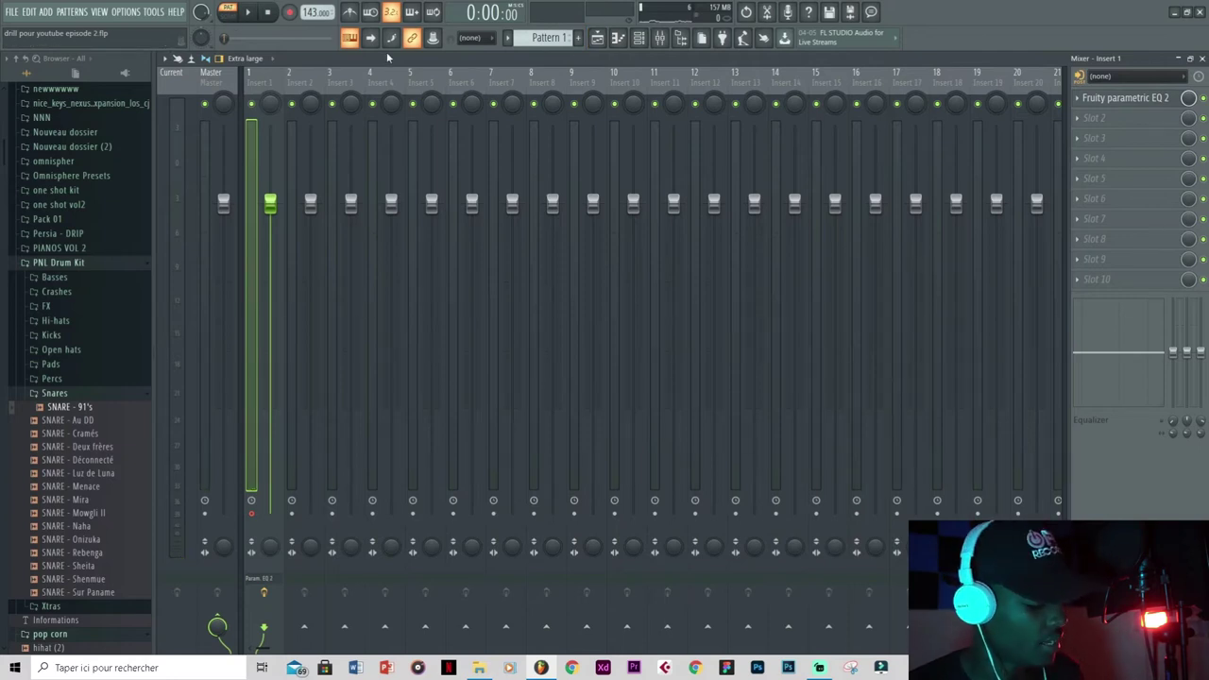
key("alt+r")
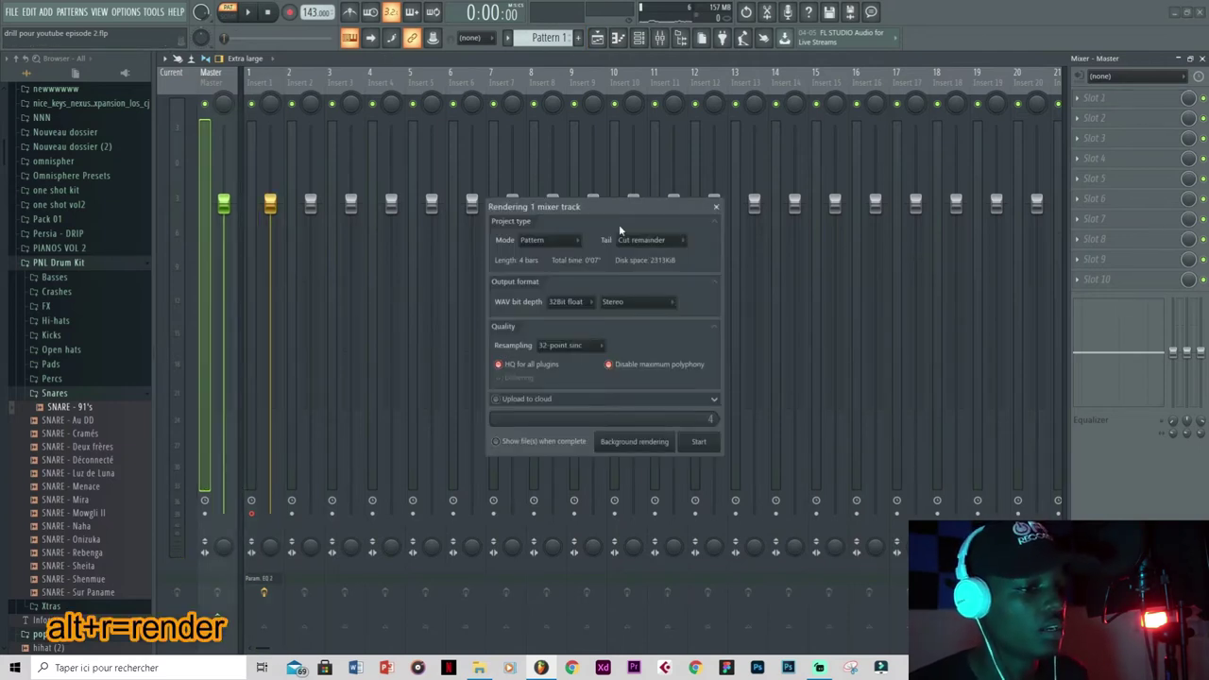
left_click(710, 446)
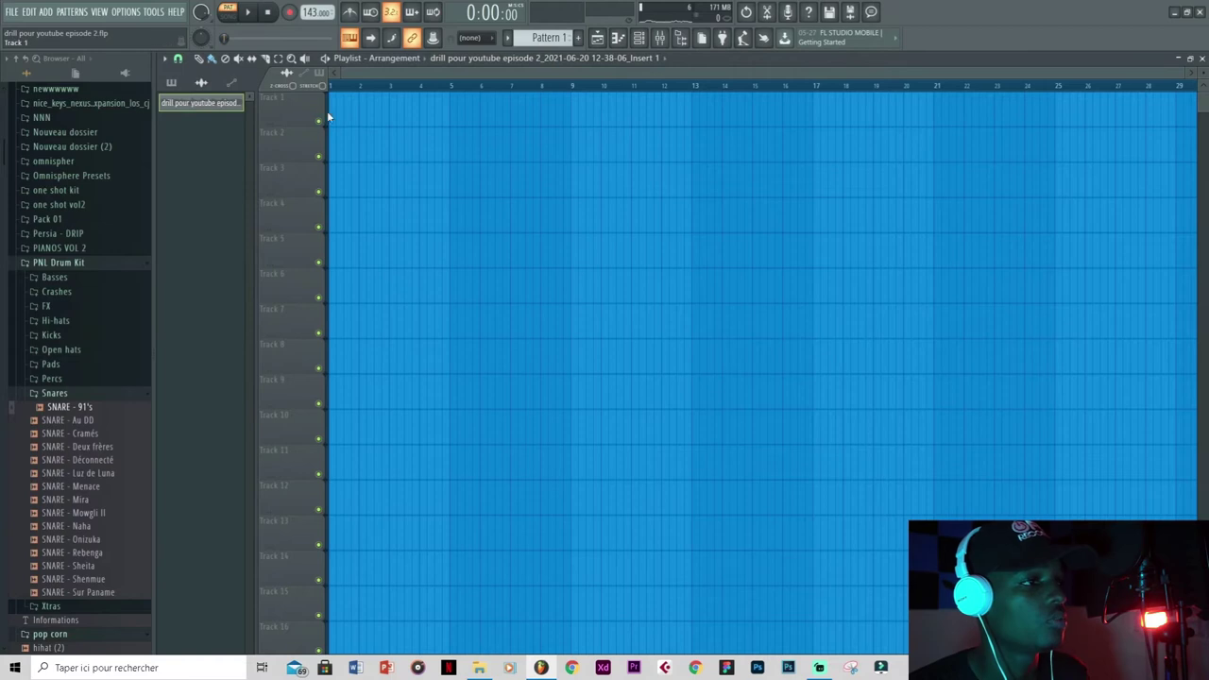
- Place the rendered audio clip at bar 1 of playlist Track 1 and play it in song mode
left_click(329, 116)
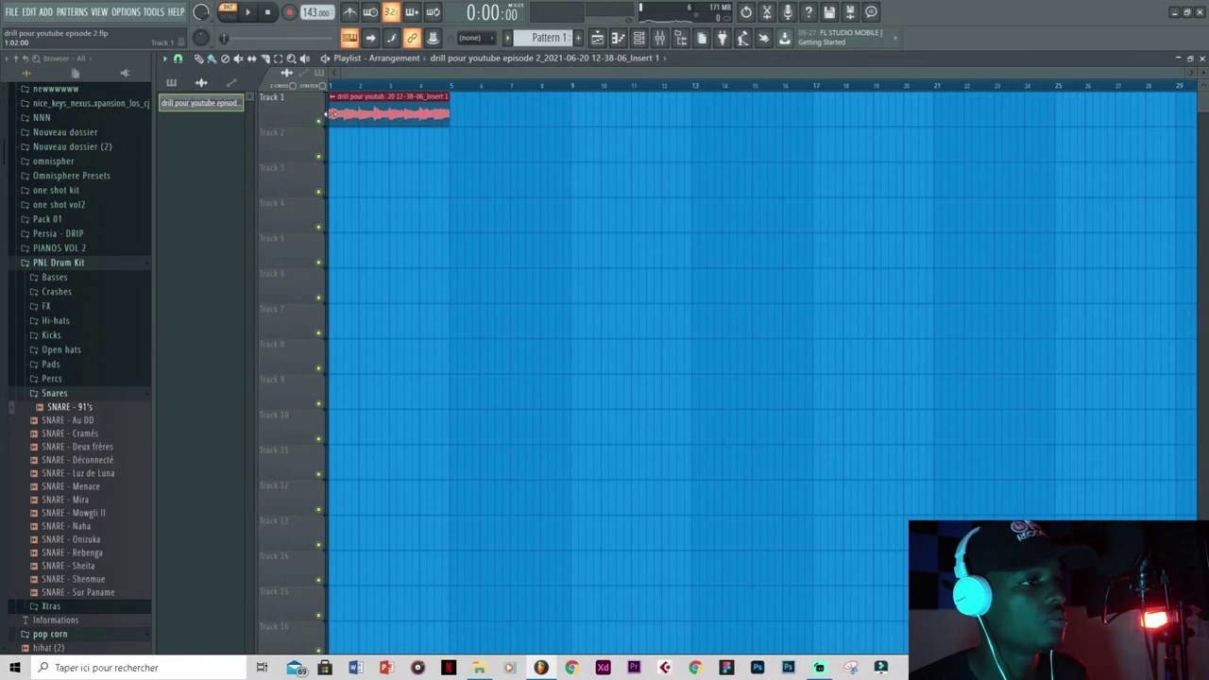
scroll(595, 86, "up", 3)
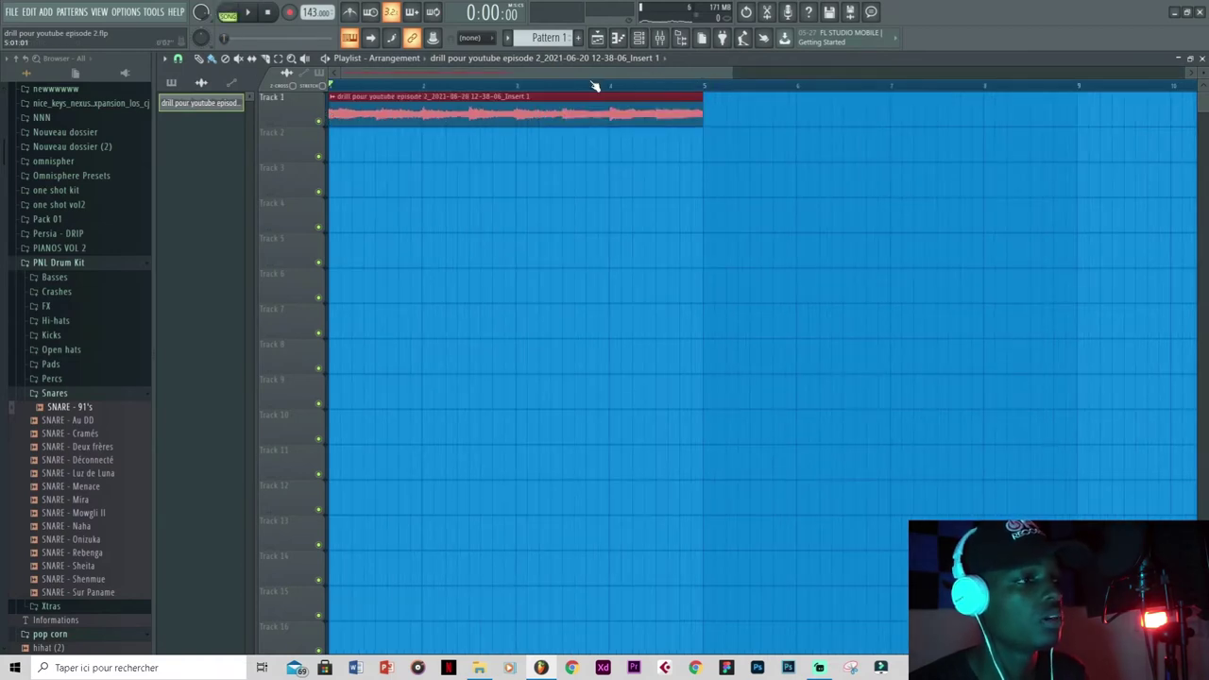
key("space")
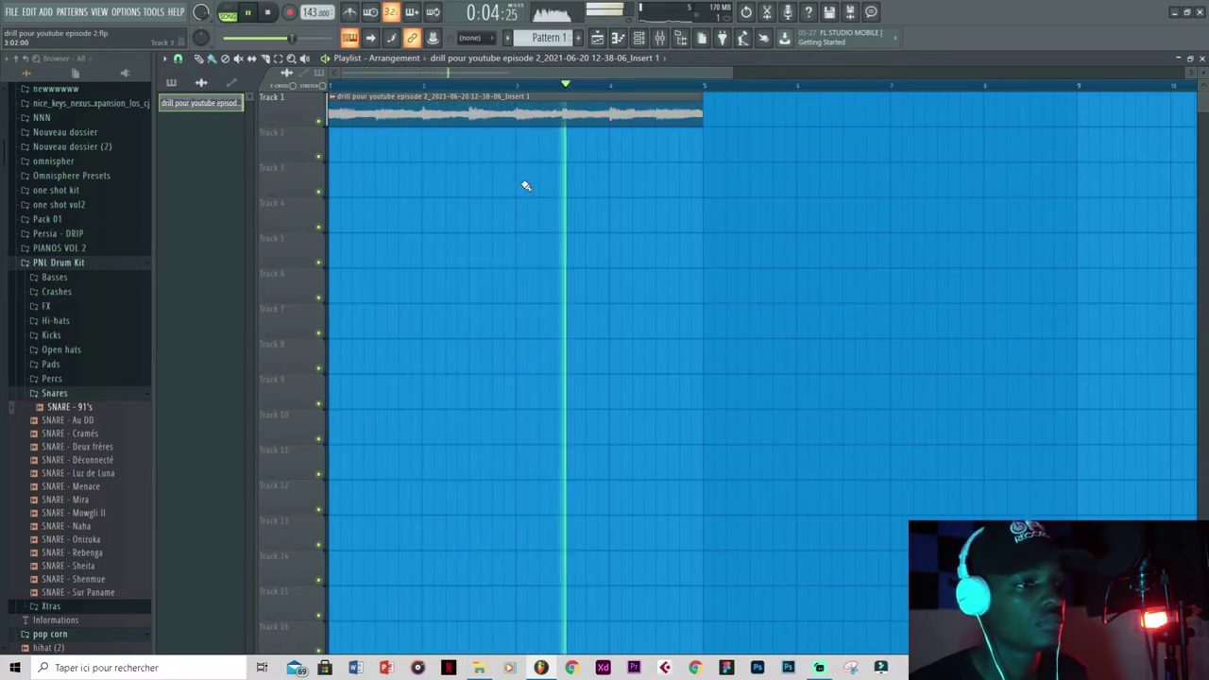
key("space")
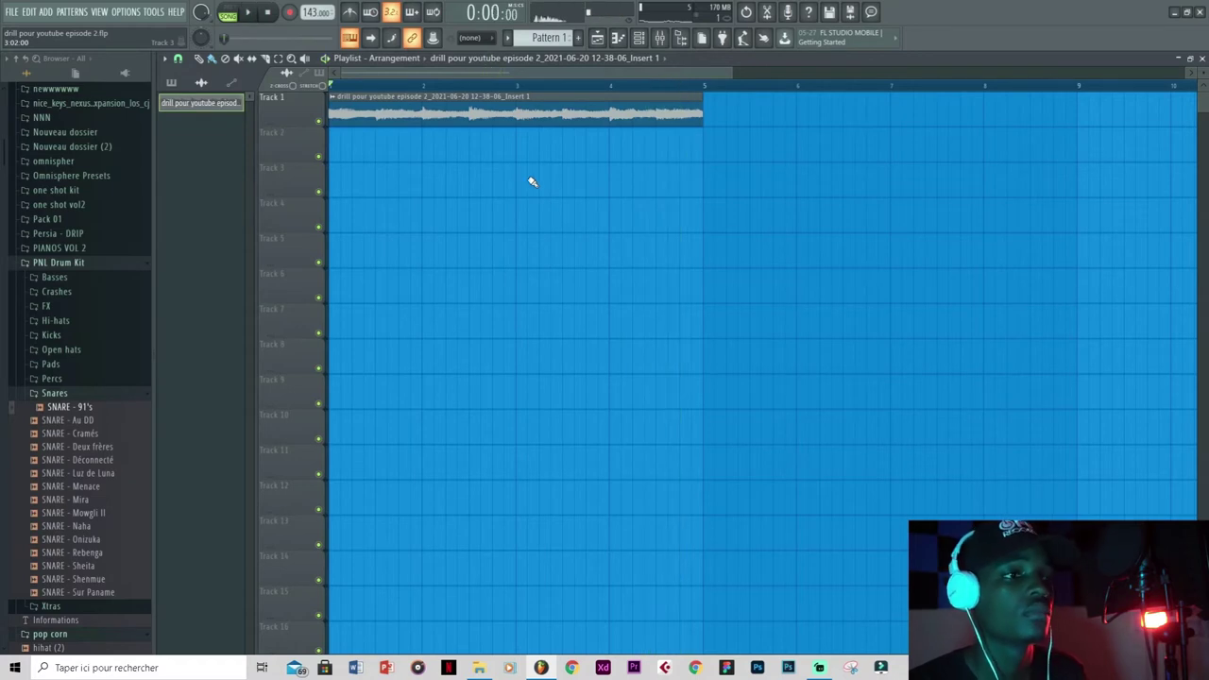
- Remove the Insert 1 routing from the reFX Nexus, reFX Nexus #2 and Xpand!2 channels, keeping only the rendered clip on it
double_click(564, 119)
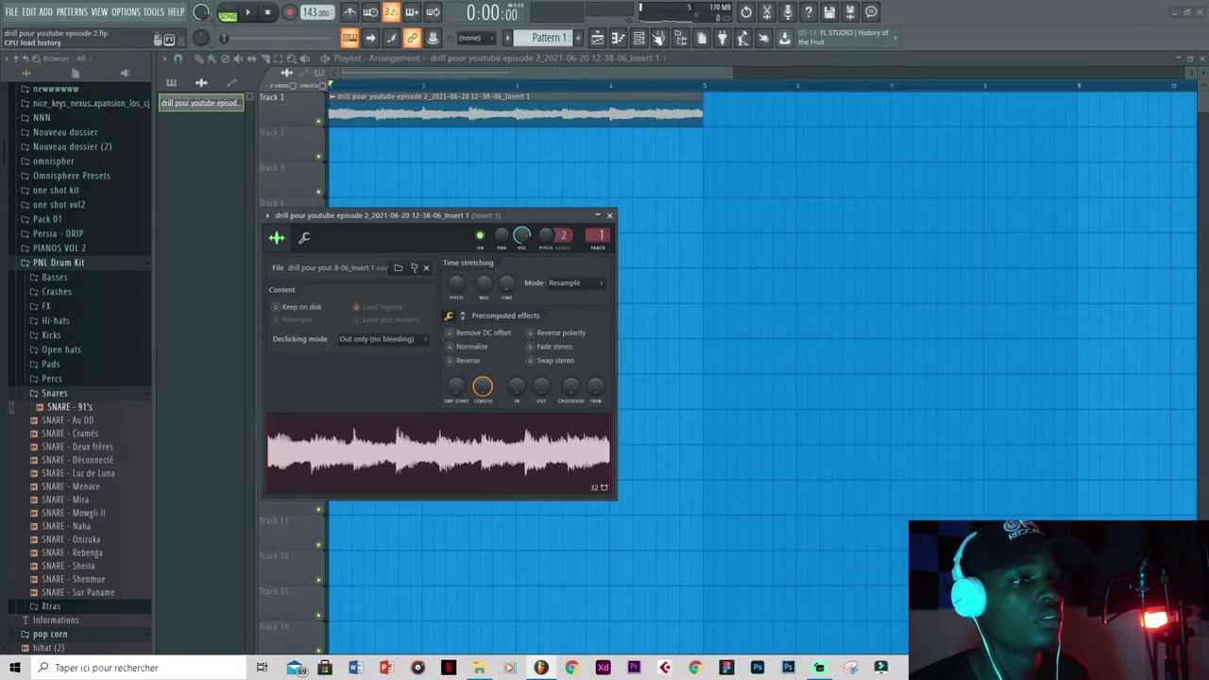
left_click(659, 37)
left_click(638, 38)
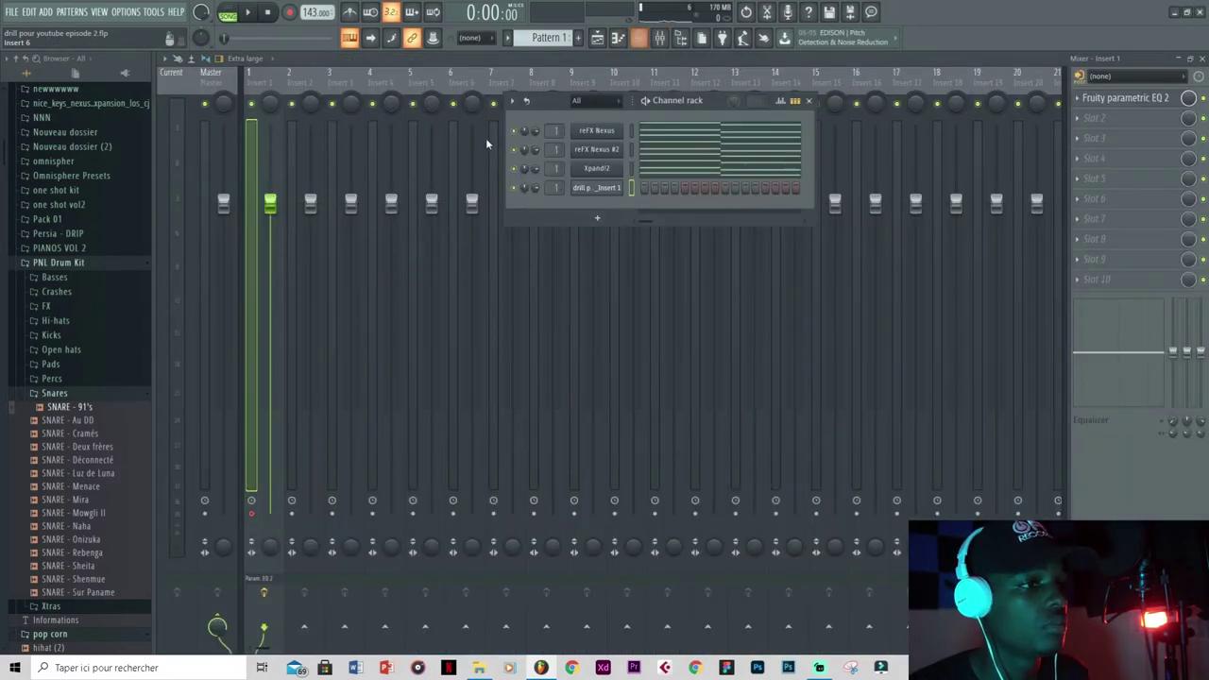
left_click_drag(554, 132, 554, 146)
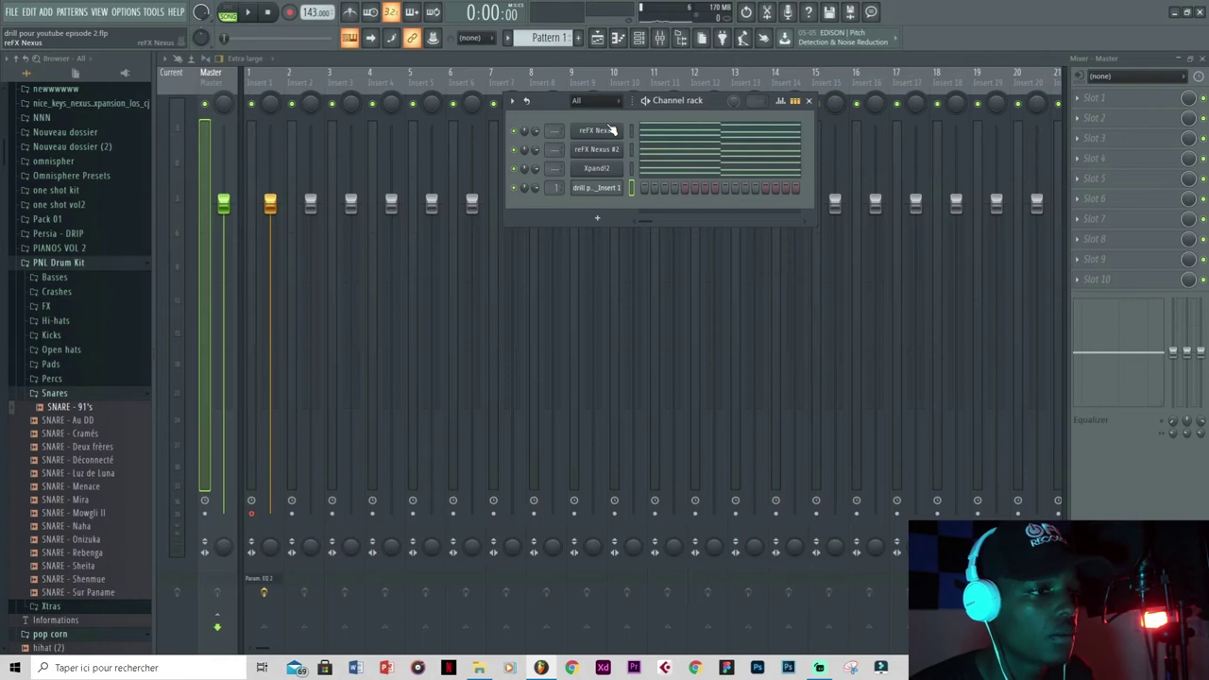
- Place a second copy of the rendered clip at bar 1 of Track 2 and make it unique
key("F5")
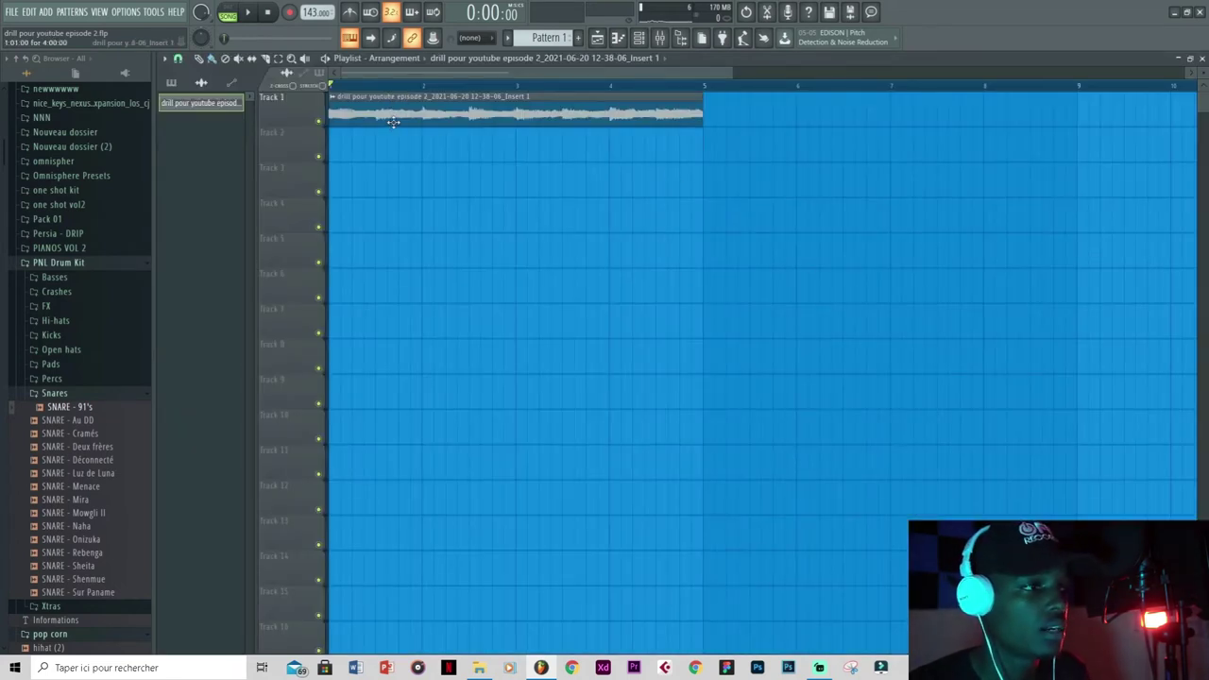
left_click(336, 152)
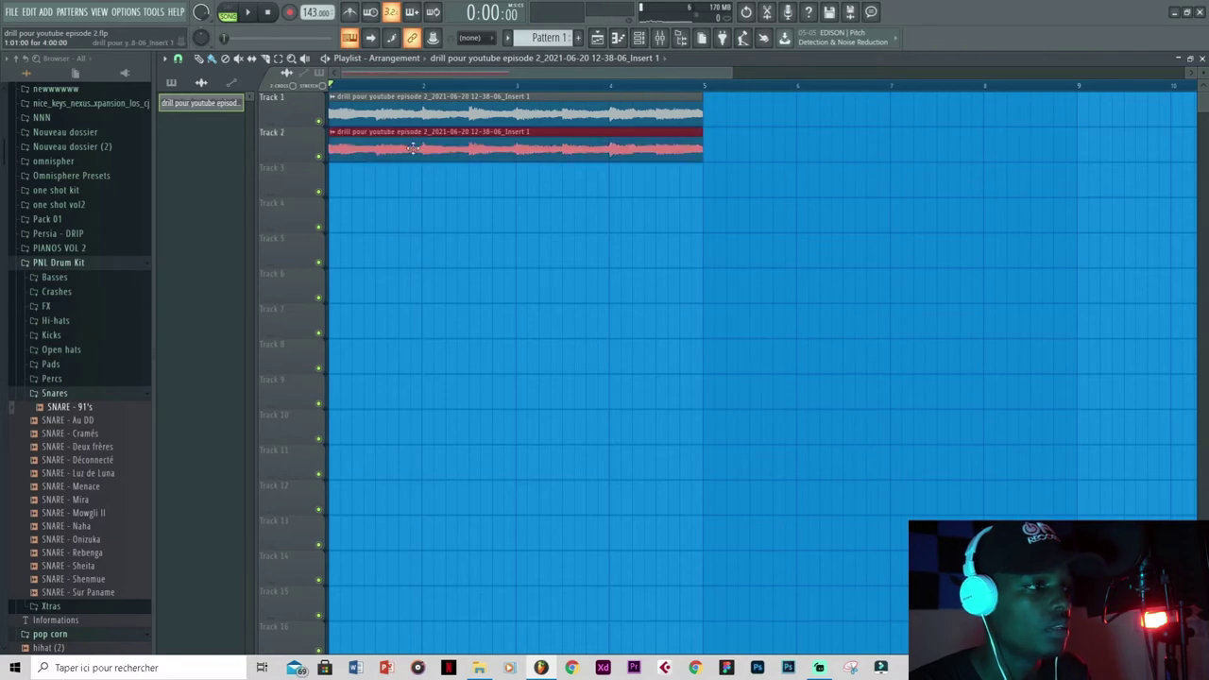
left_click(355, 154)
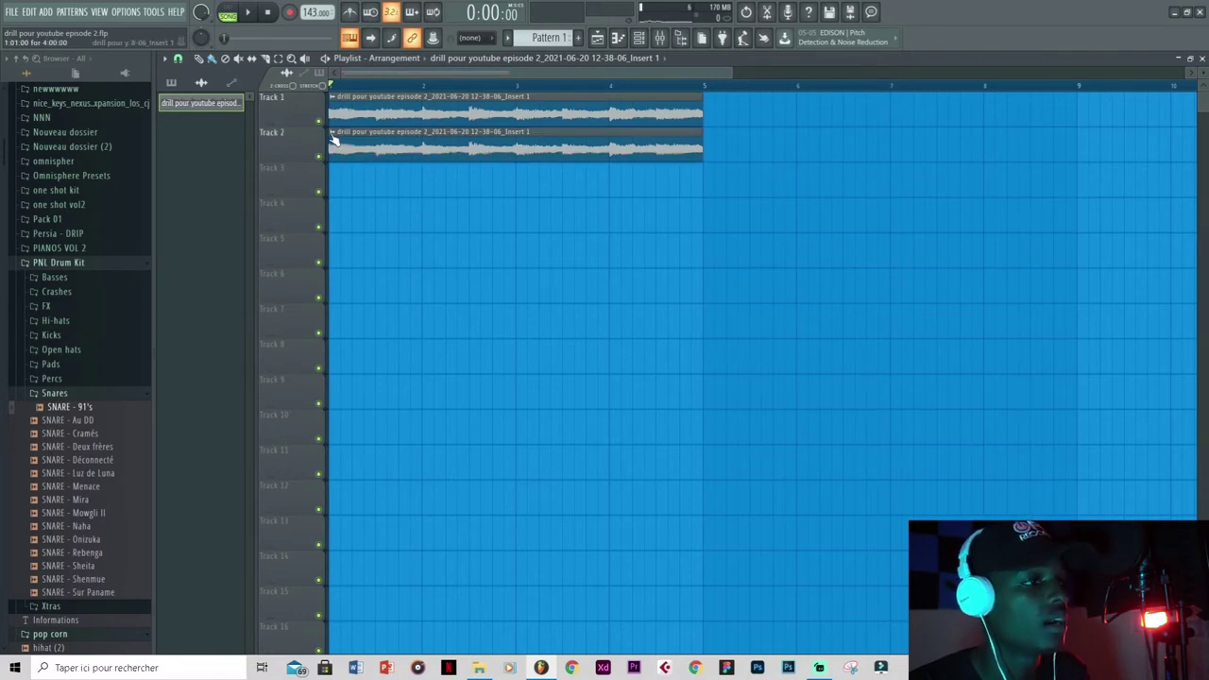
left_click(332, 139)
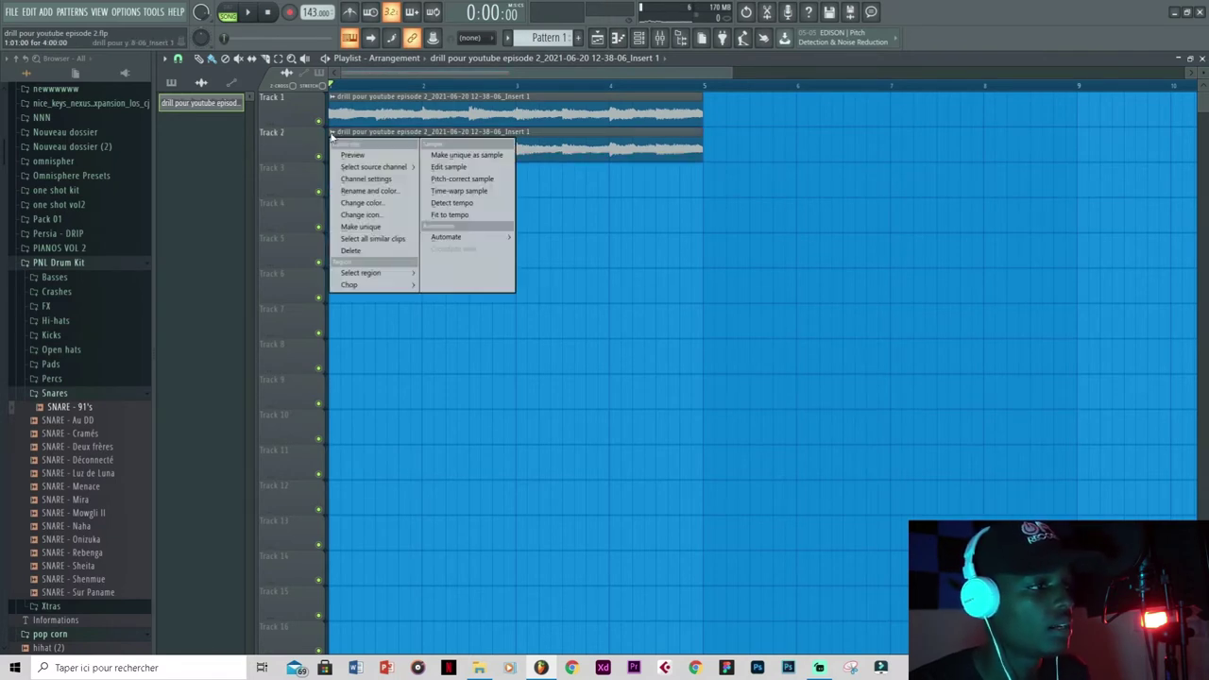
left_click(383, 229)
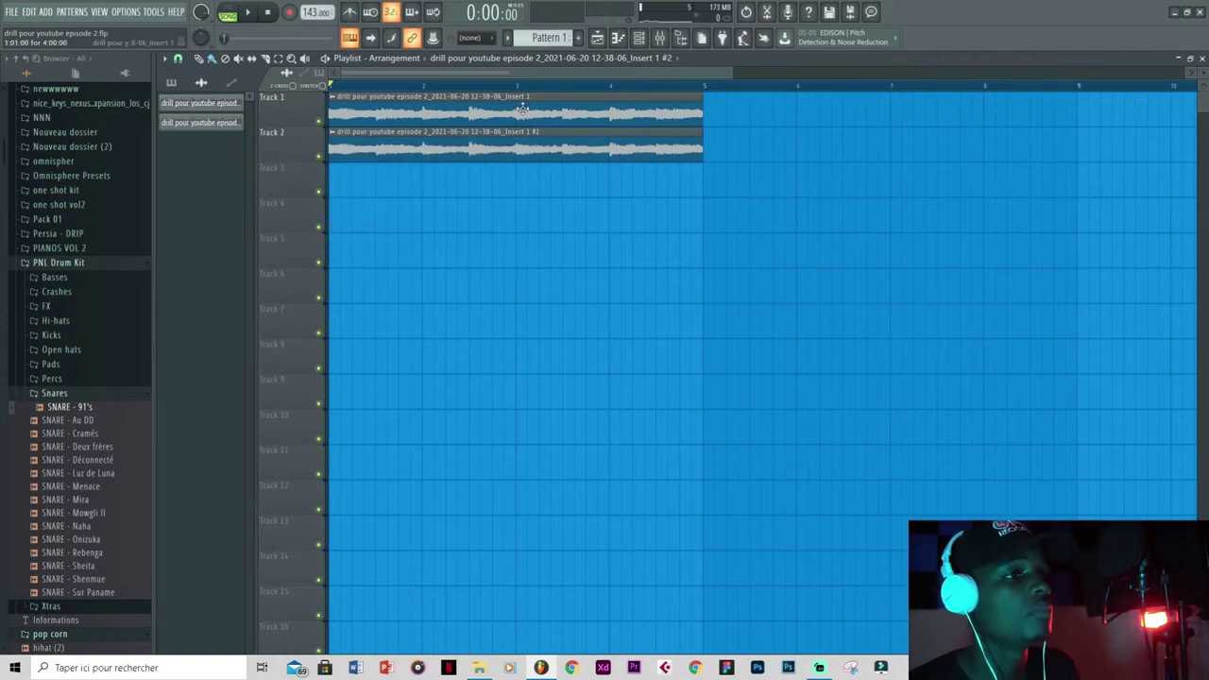
- Raise the time-stretching pitch of the unique clip on Track 2, using the Auto stretch mode
double_click(439, 117)
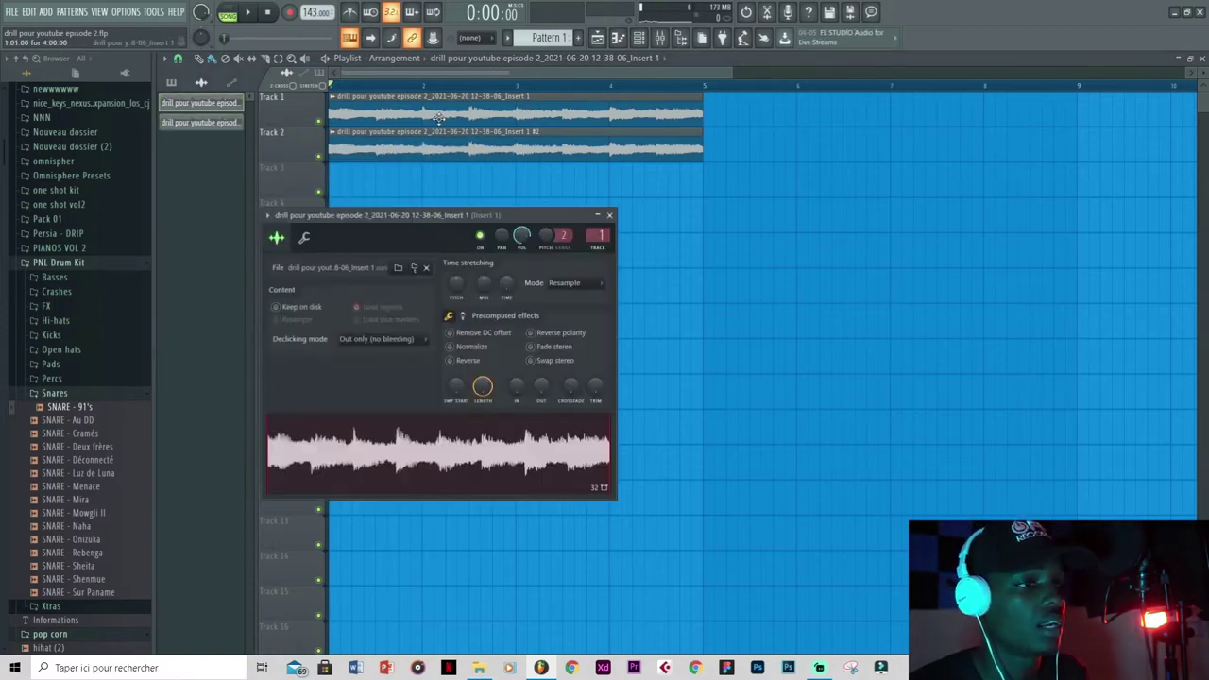
left_click(610, 216)
double_click(472, 147)
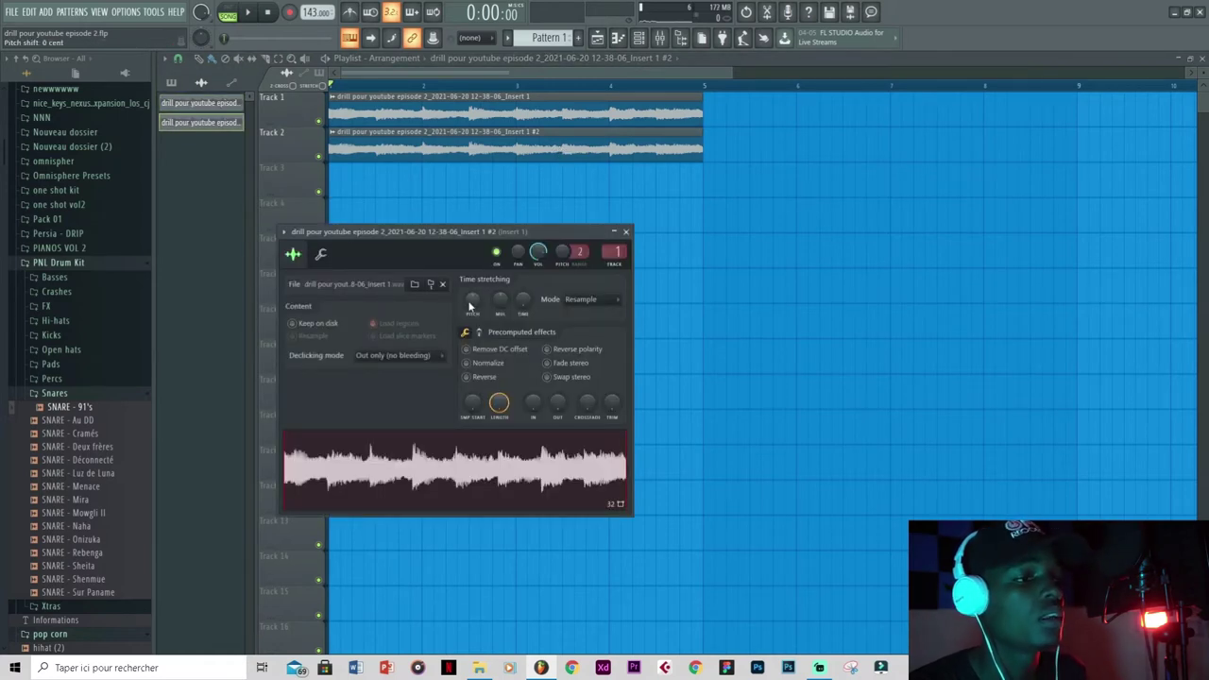
scroll(581, 299, "up", 1)
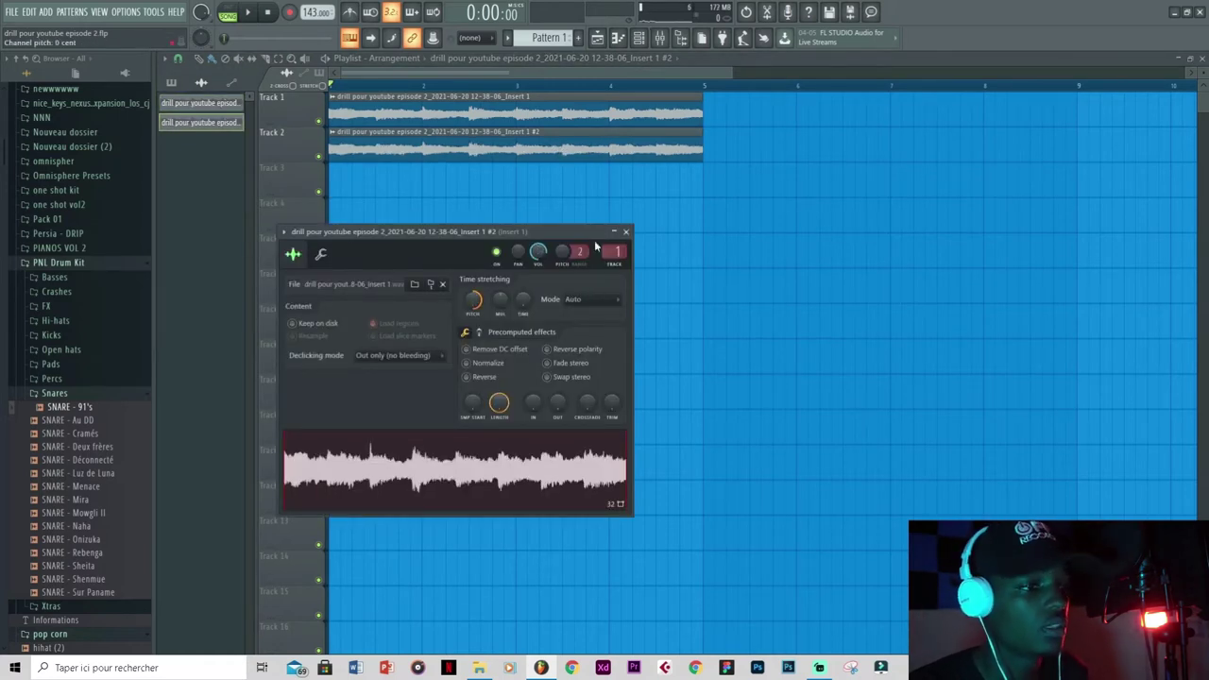
left_click(626, 232)
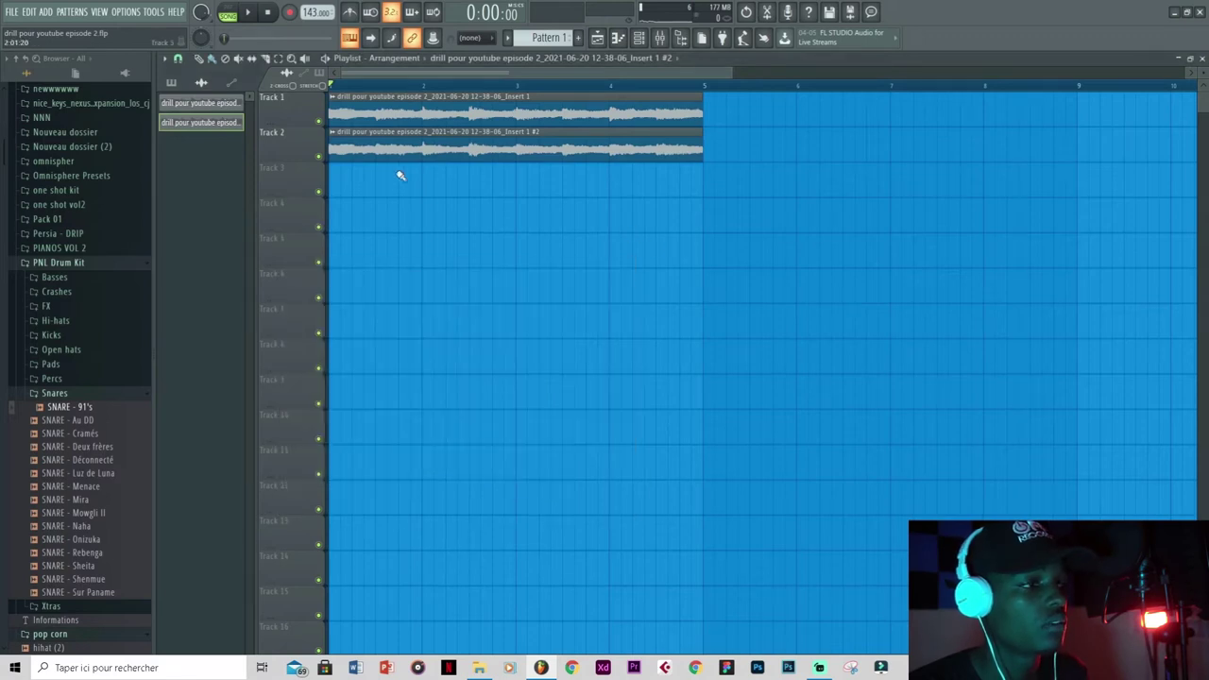
- Solo Track 2 to hear the pitched clip, re-enable Track 1 and play both clips together
right_click(319, 157)
key("space")
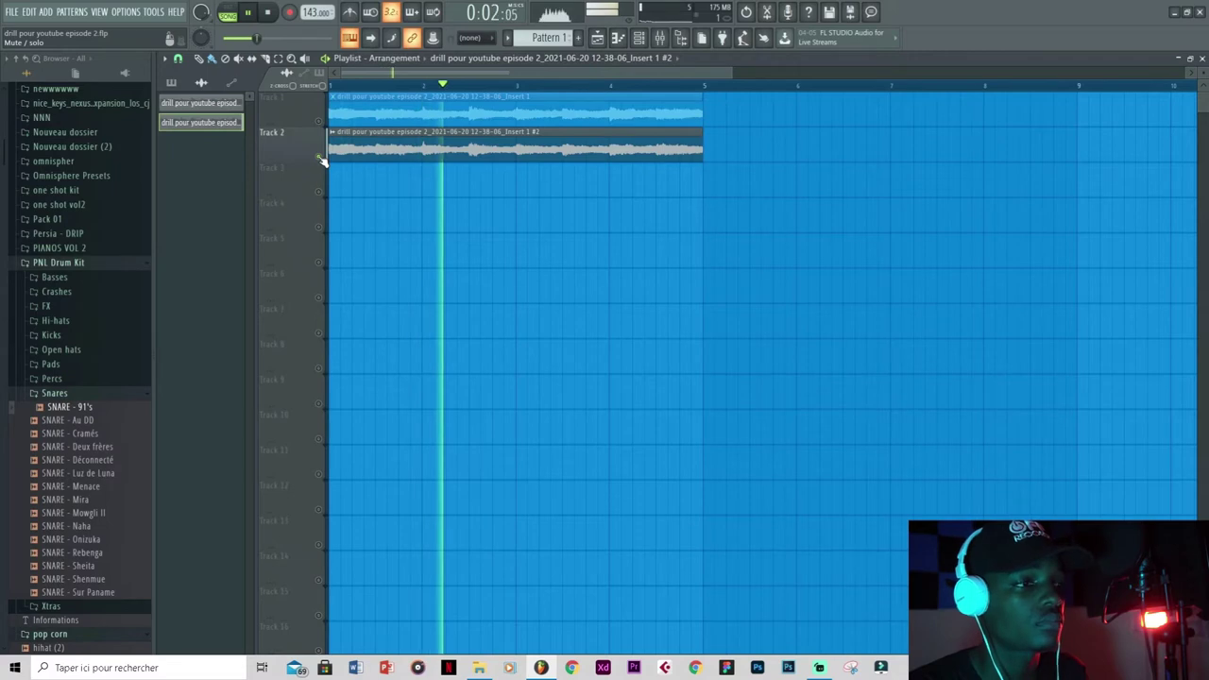
key("space")
left_click(319, 121)
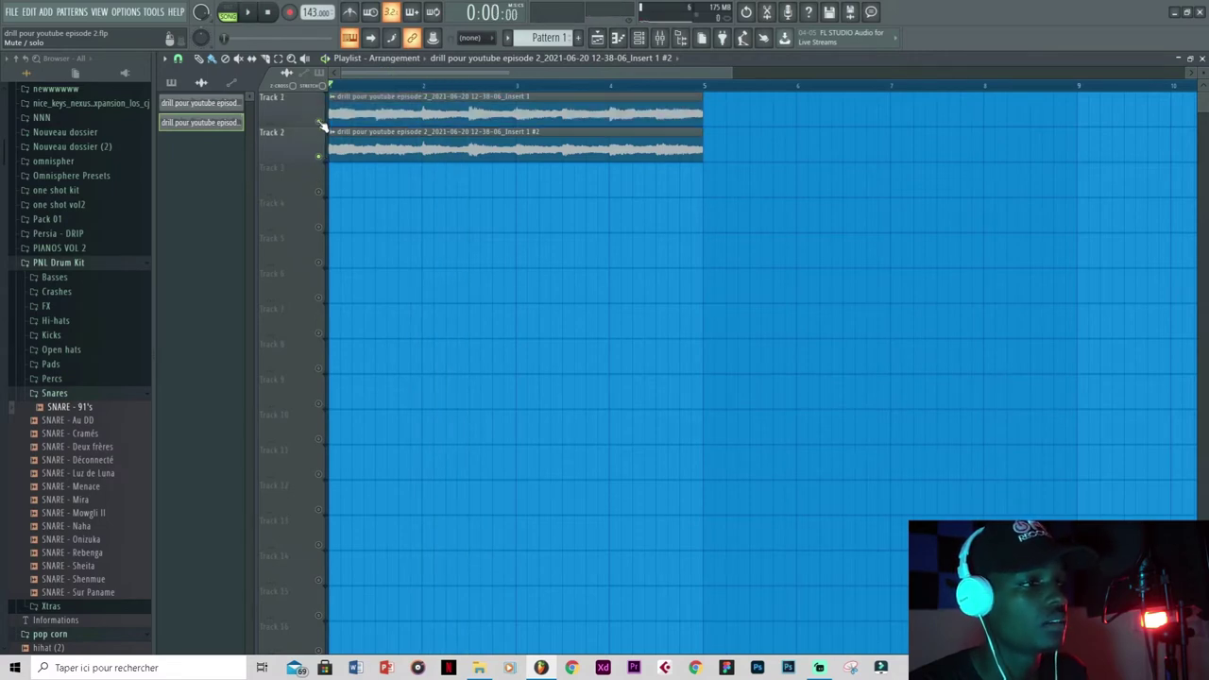
key("space")
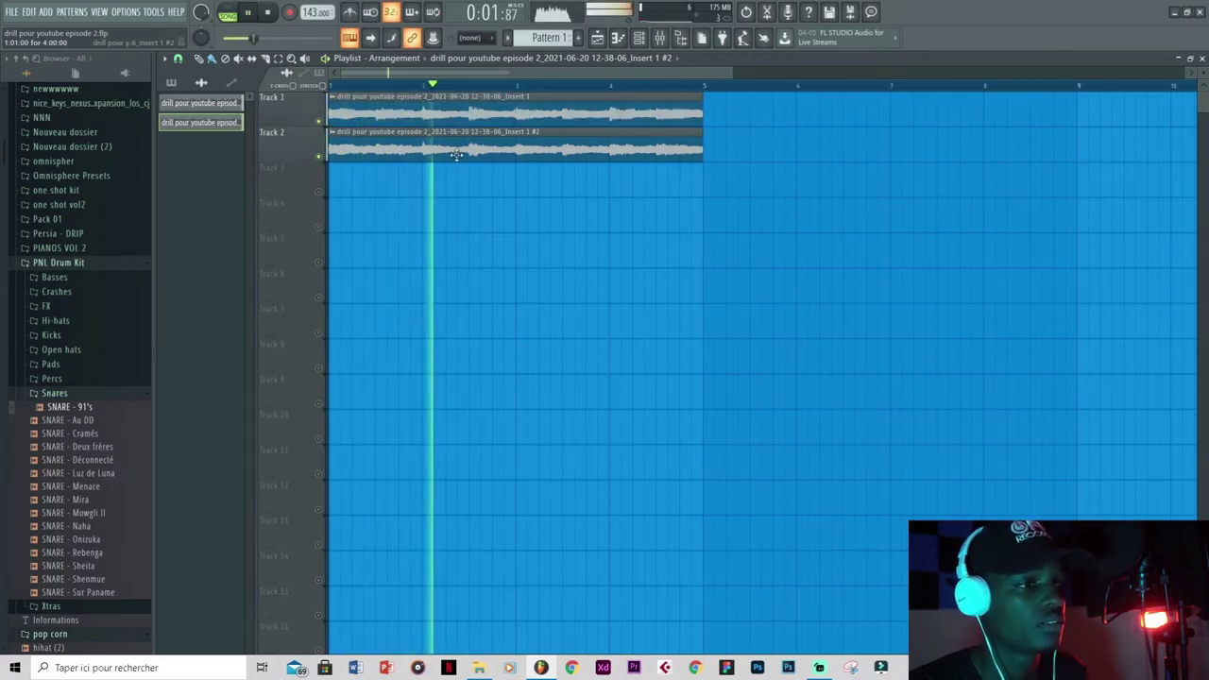
key("space")
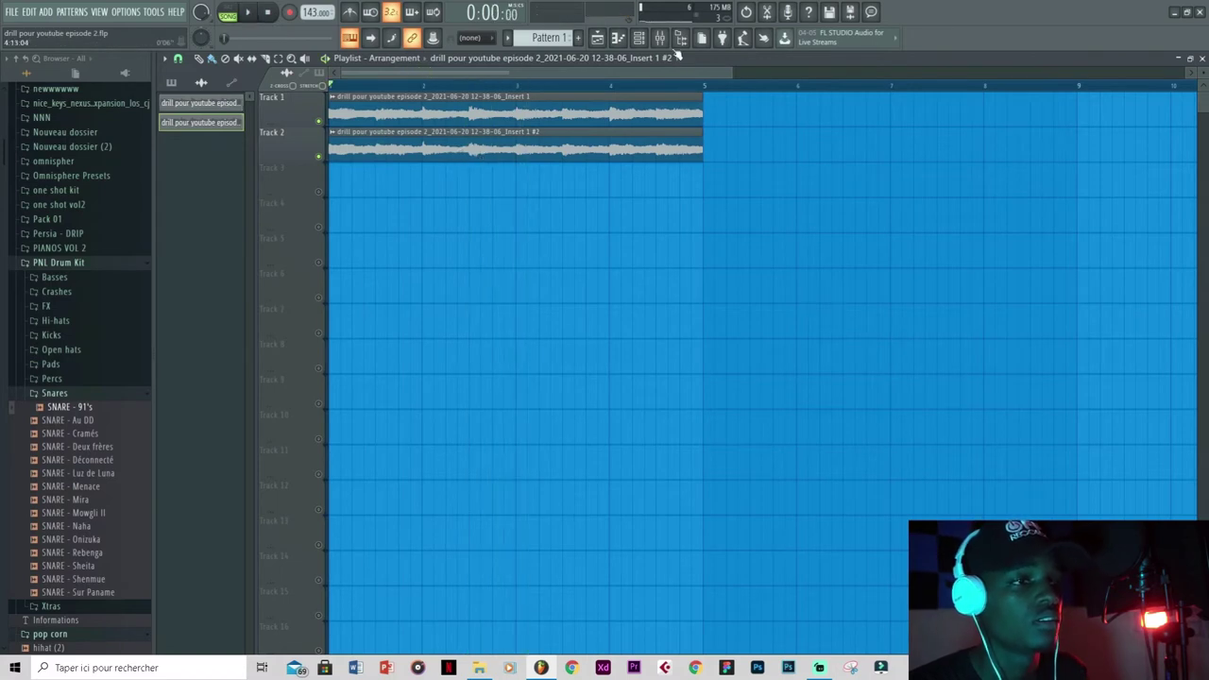
- Play both rendered clips and lower the Insert 1 volume in the mixer
left_click(661, 39)
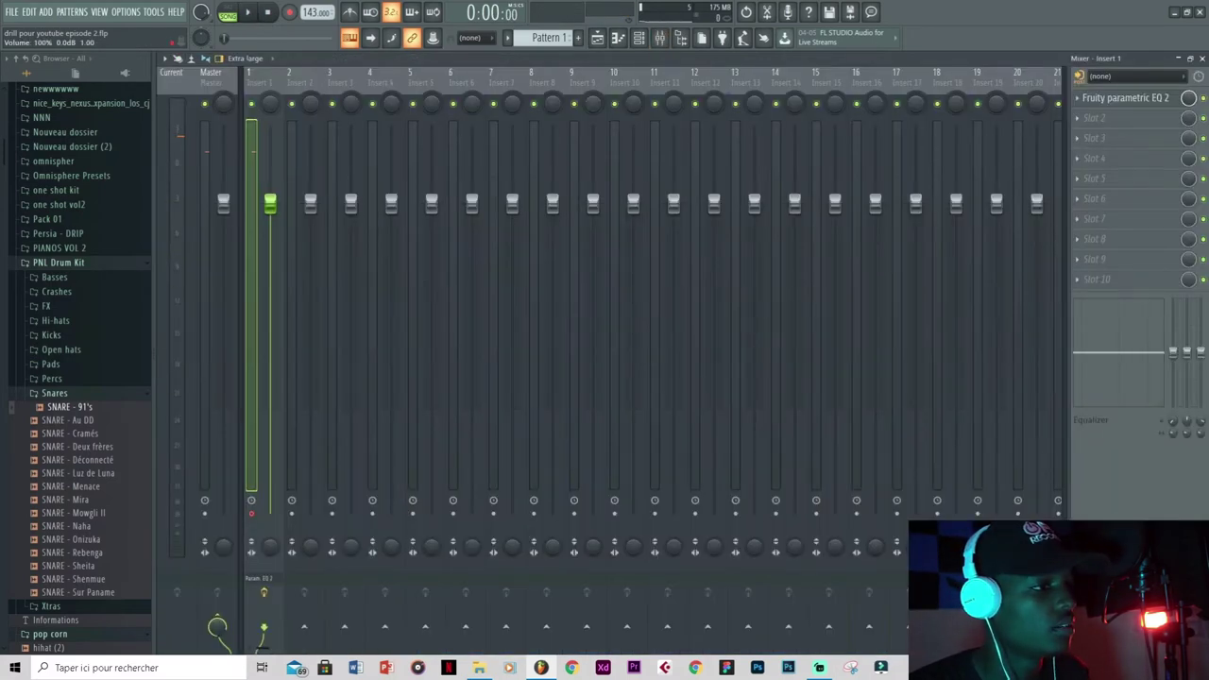
key("space")
left_click(597, 38)
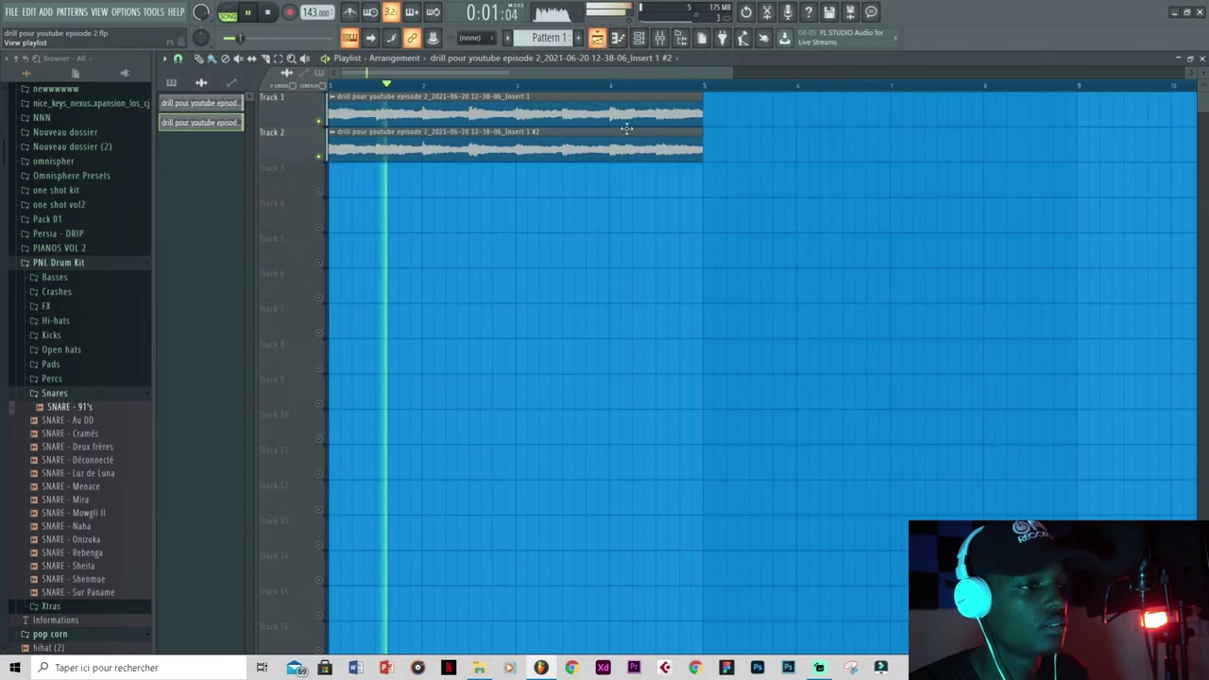
key("space")
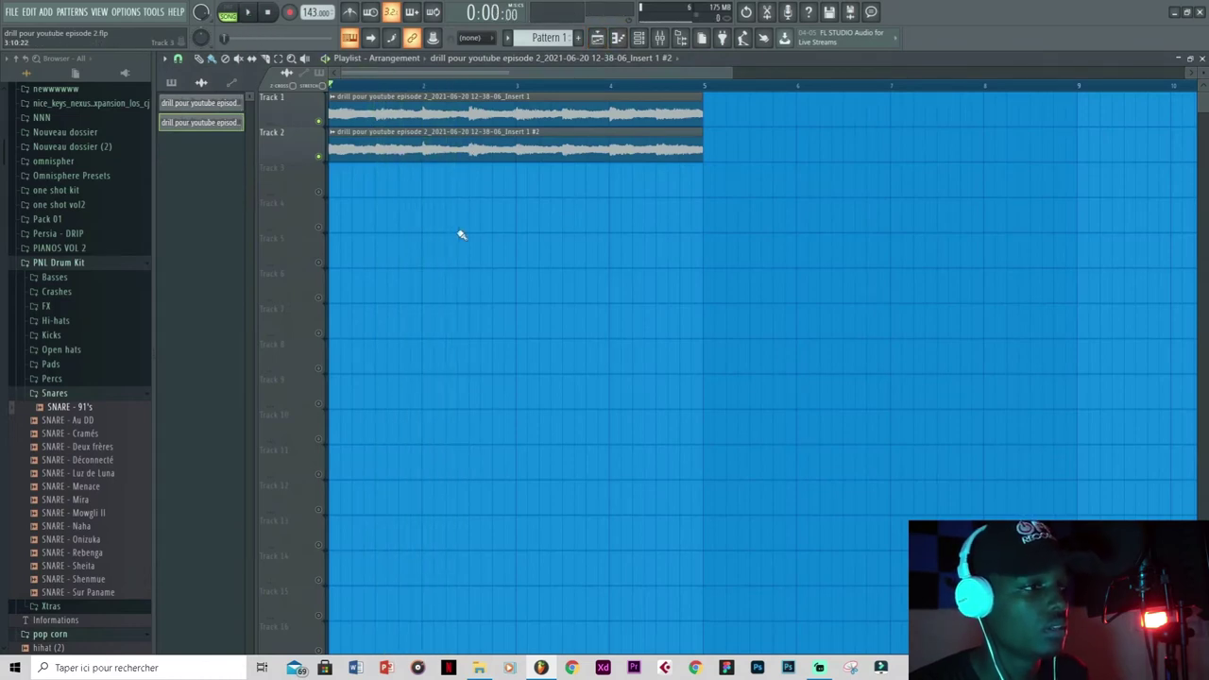
- Place Pattern 1 at bar 1 of Track 3 and unmute all the playlist tracks
left_click(515, 37)
left_click(353, 180)
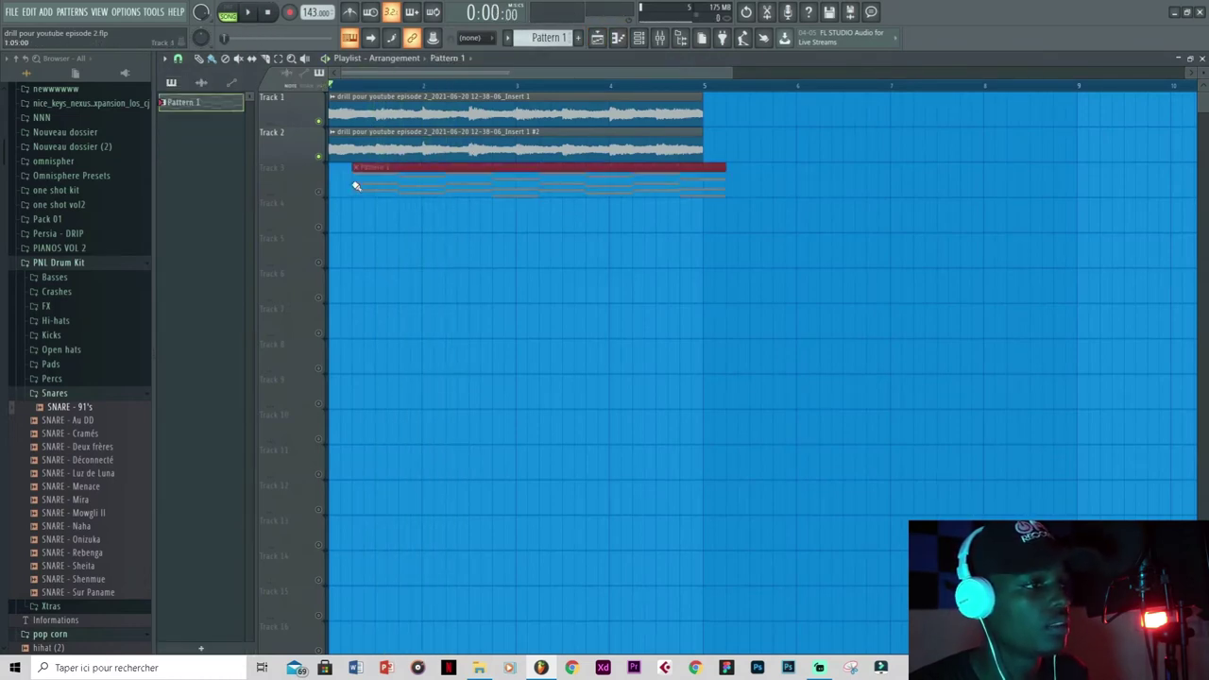
left_click_drag(418, 184, 327, 199)
left_click(320, 193)
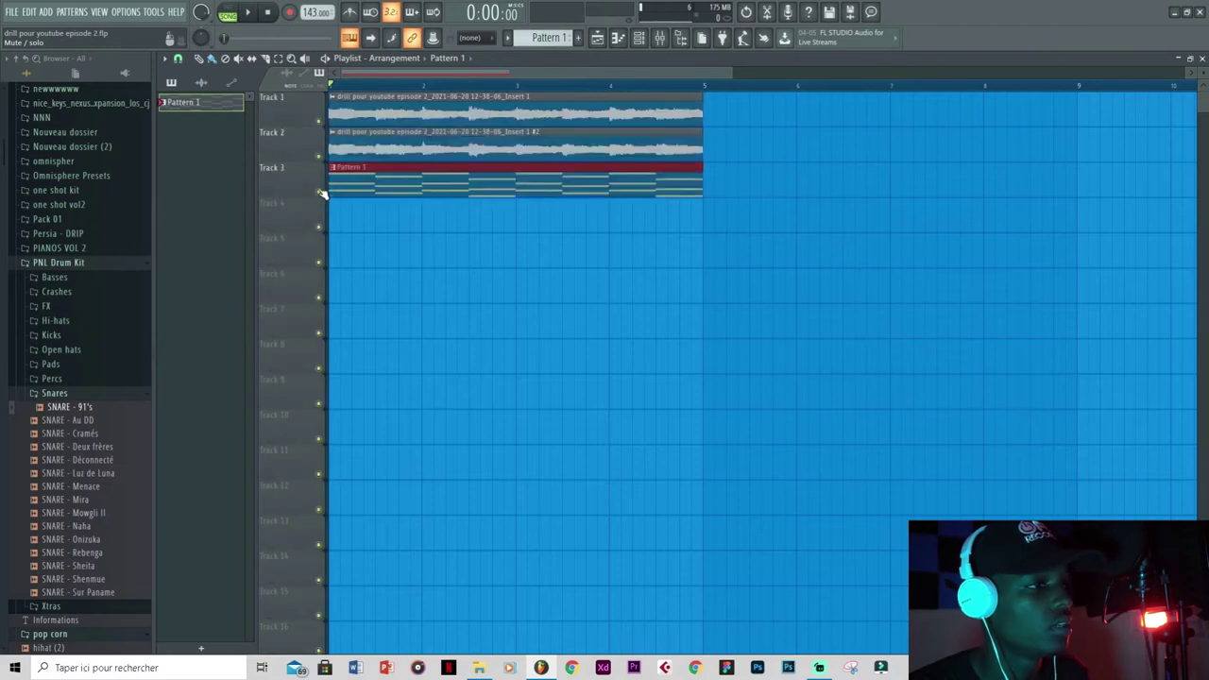
- Load Kickstart into effect slot 2 of Insert 1, after Fruity Parametric EQ 2
left_click(641, 37)
left_click(660, 38)
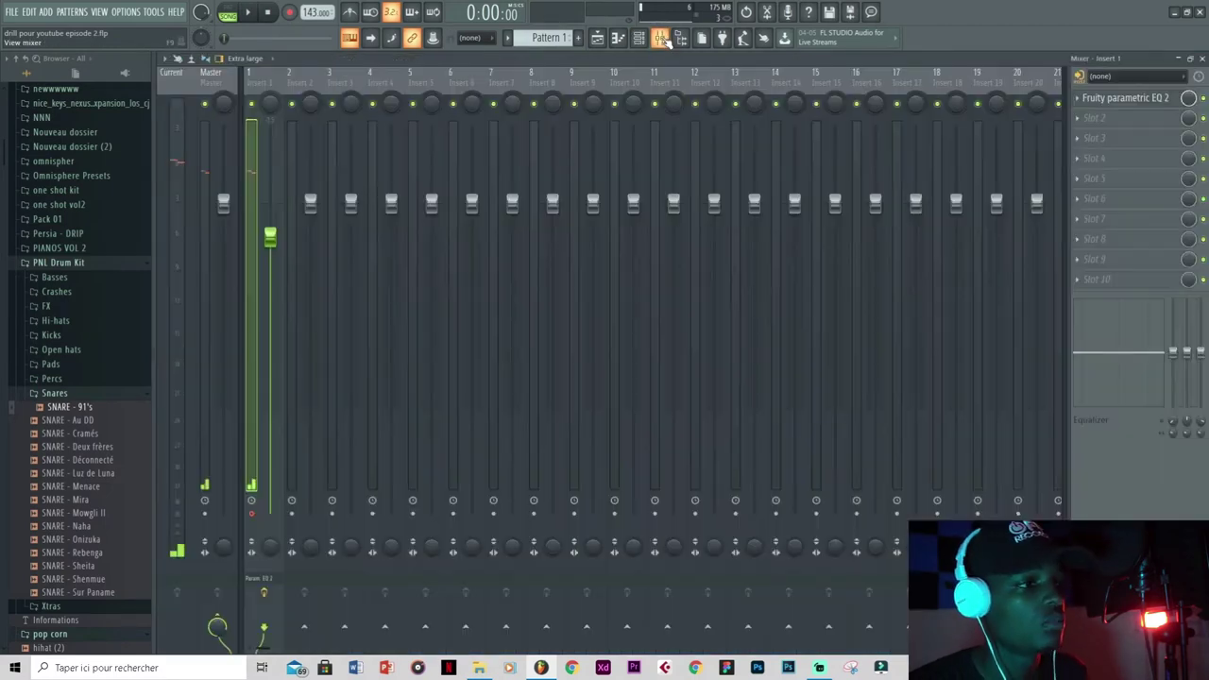
left_click(1099, 118)
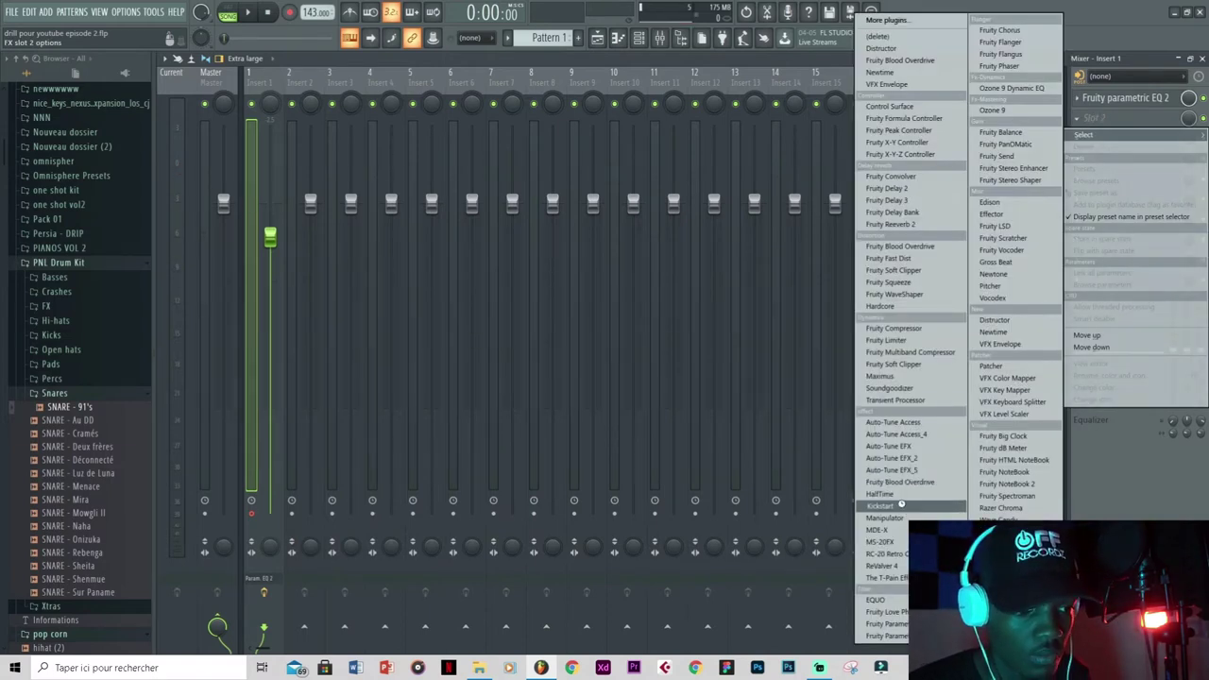
left_click(902, 508)
left_click_drag(504, 187, 523, 140)
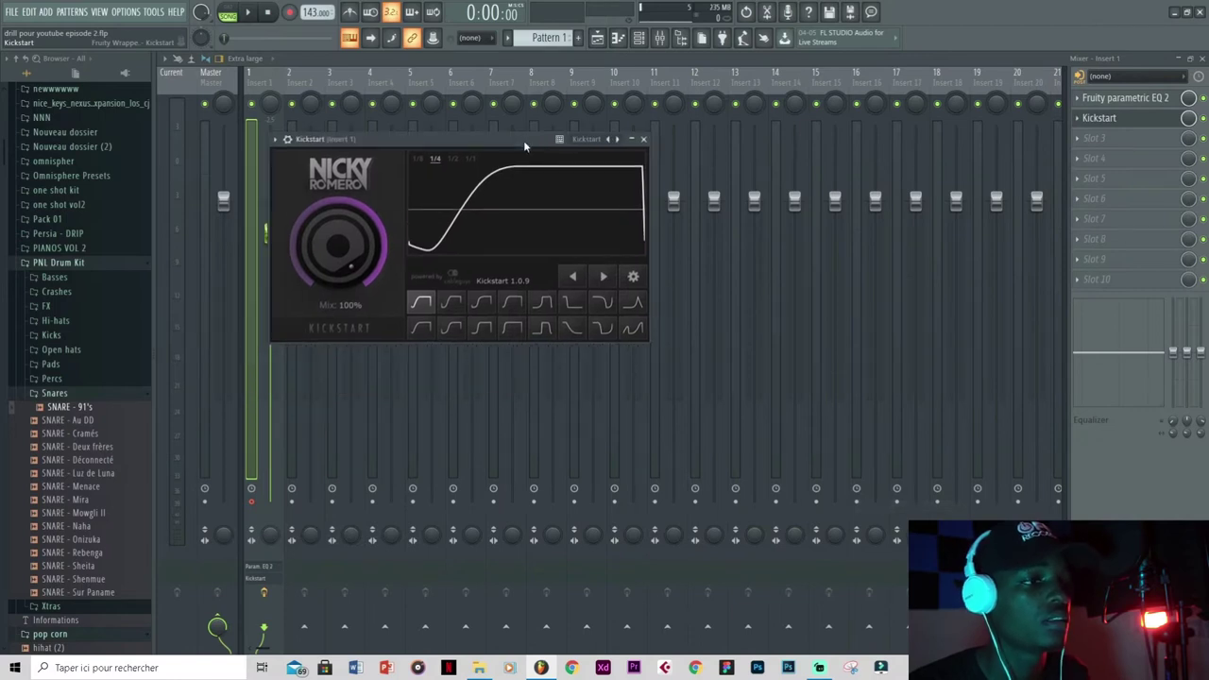
- Lower the Kickstart mix to about 81% while the clips play, and close the effect
key("space")
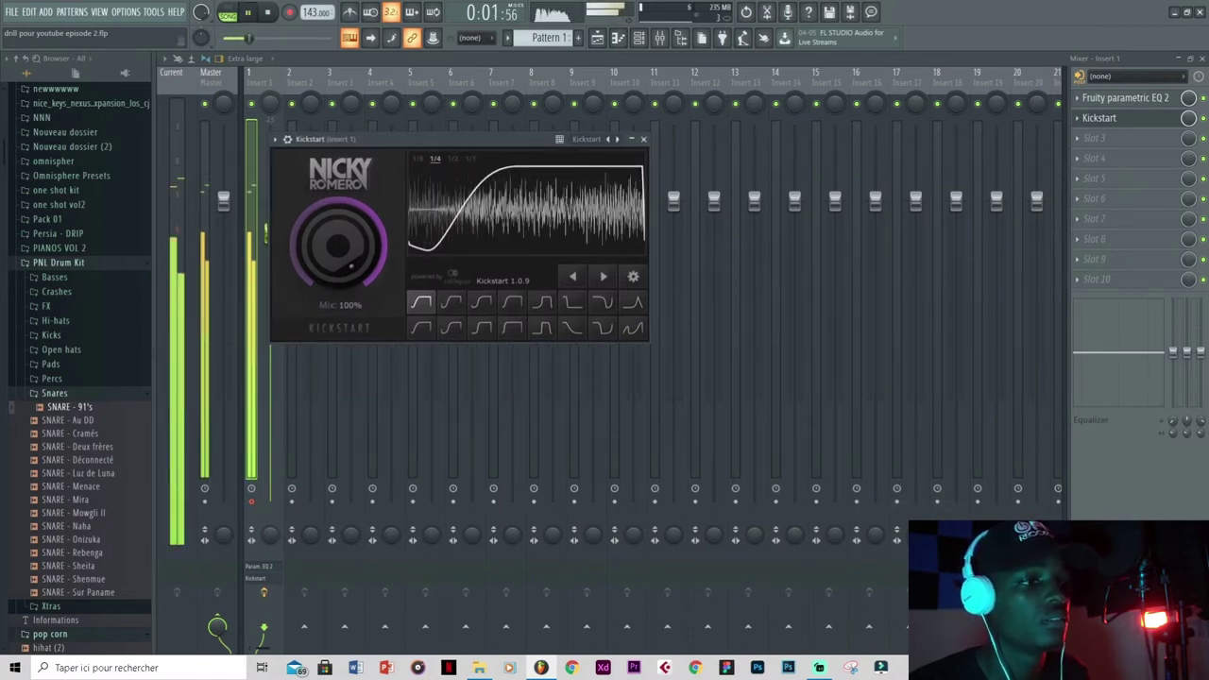
left_click_drag(366, 250, 366, 276)
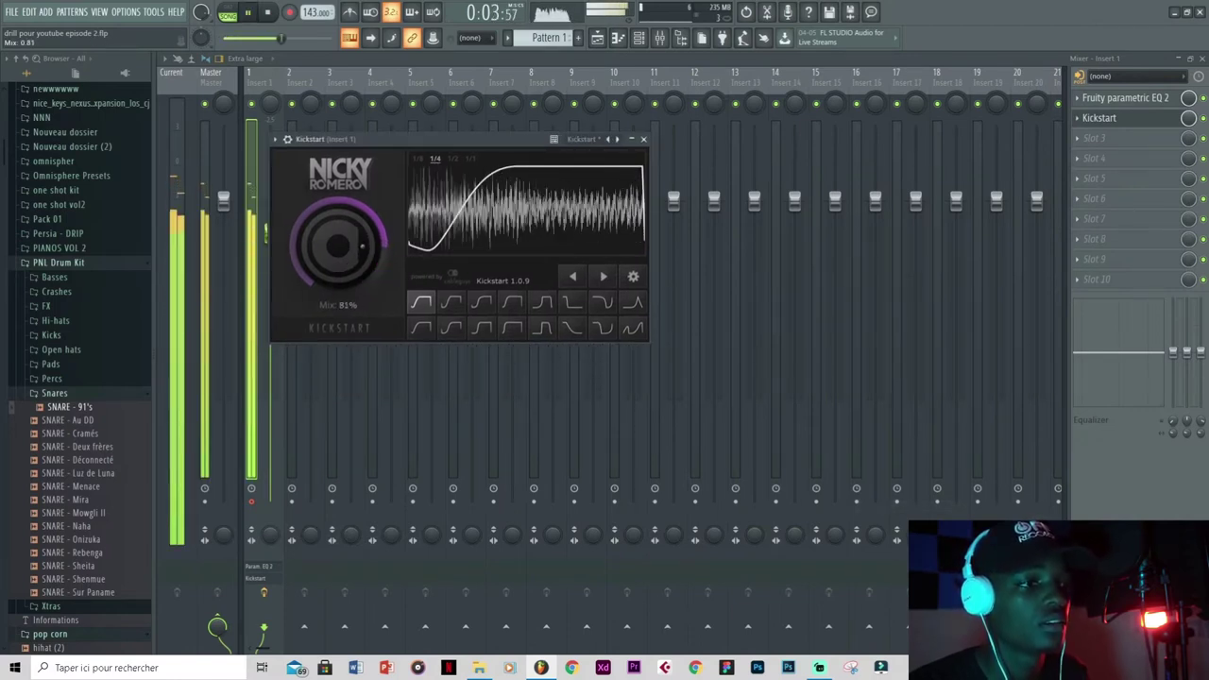
left_click(636, 141)
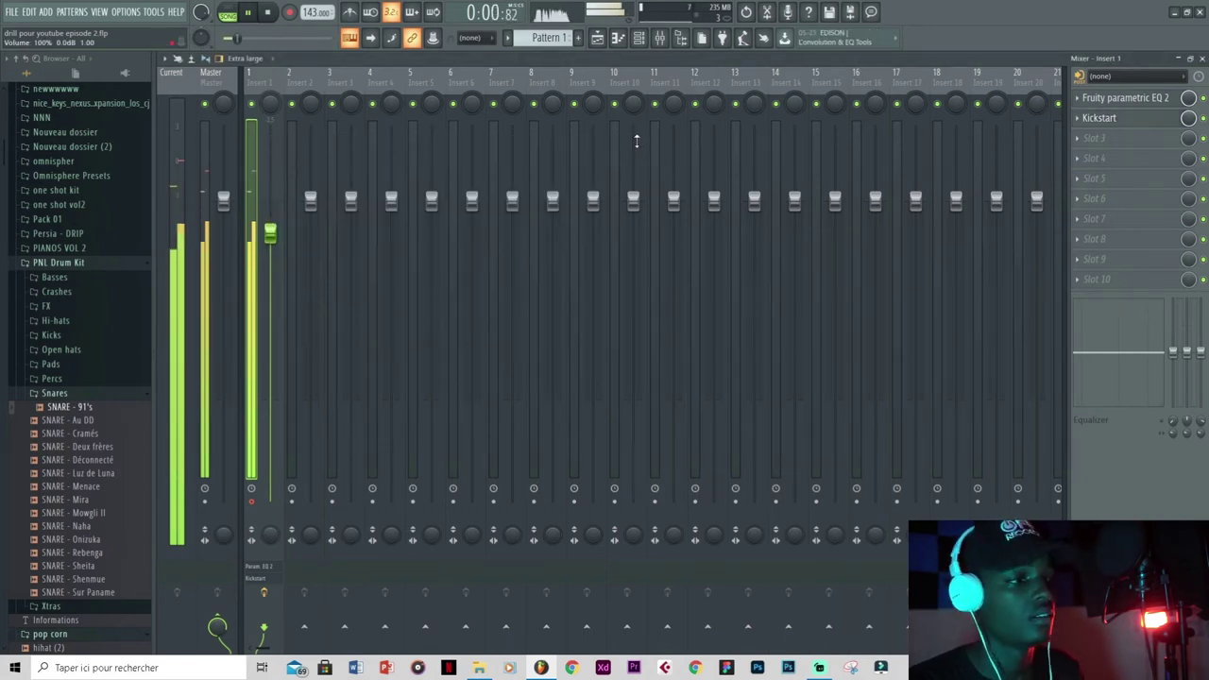
key("space")
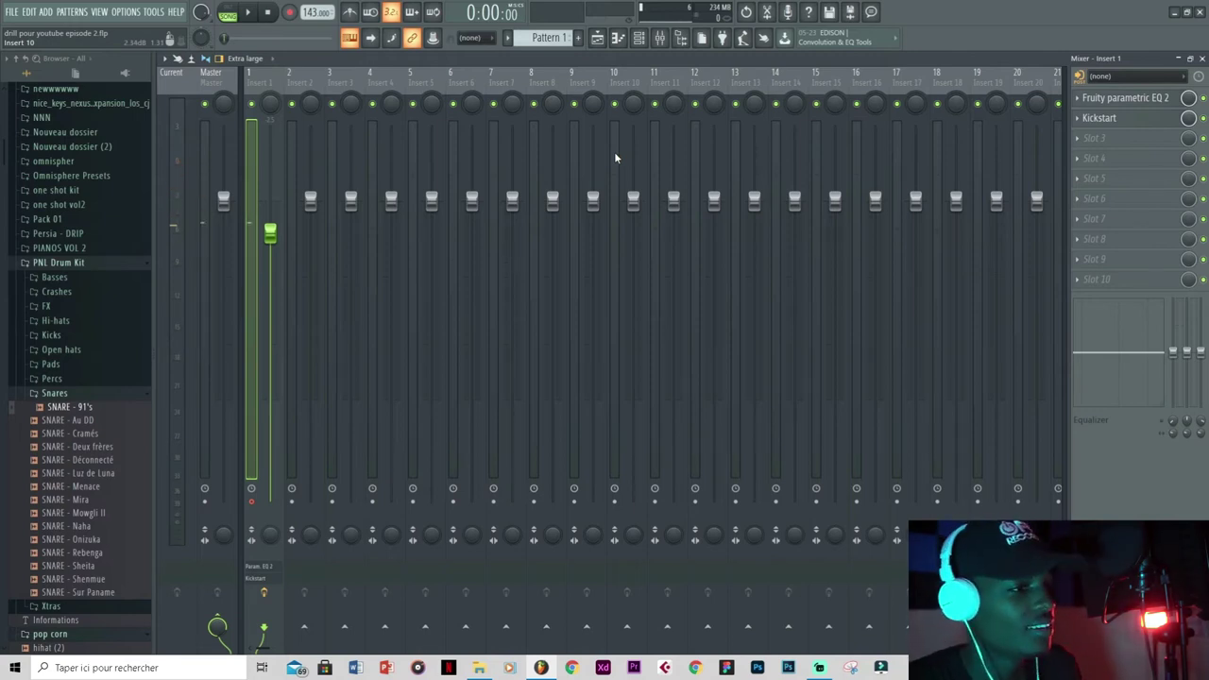
- Add a Purity channel and browse the 052 Bell Perc category for its first part's sound
left_click(638, 38)
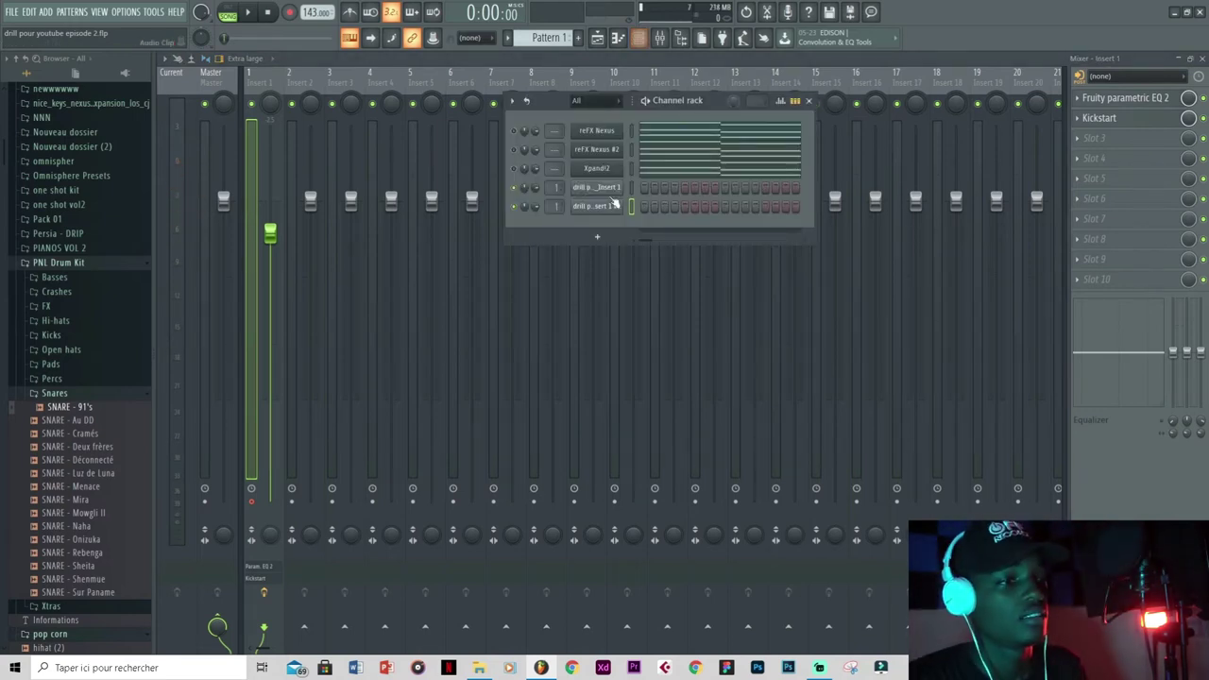
left_click(598, 38)
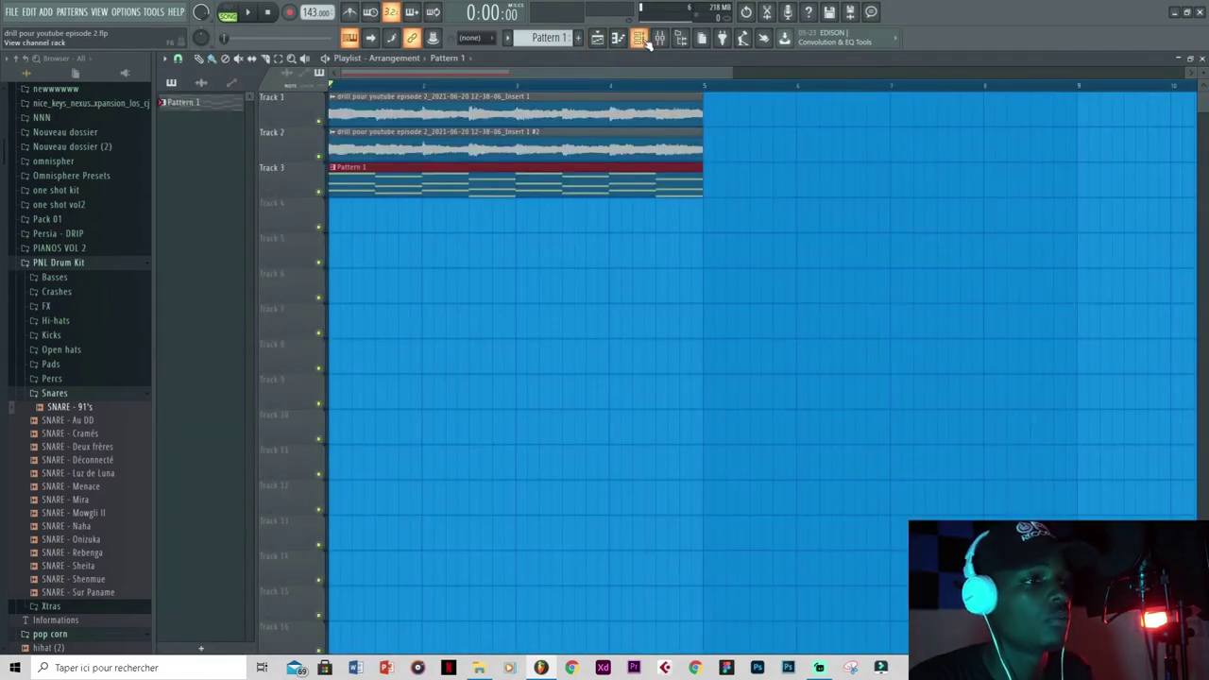
left_click(638, 38)
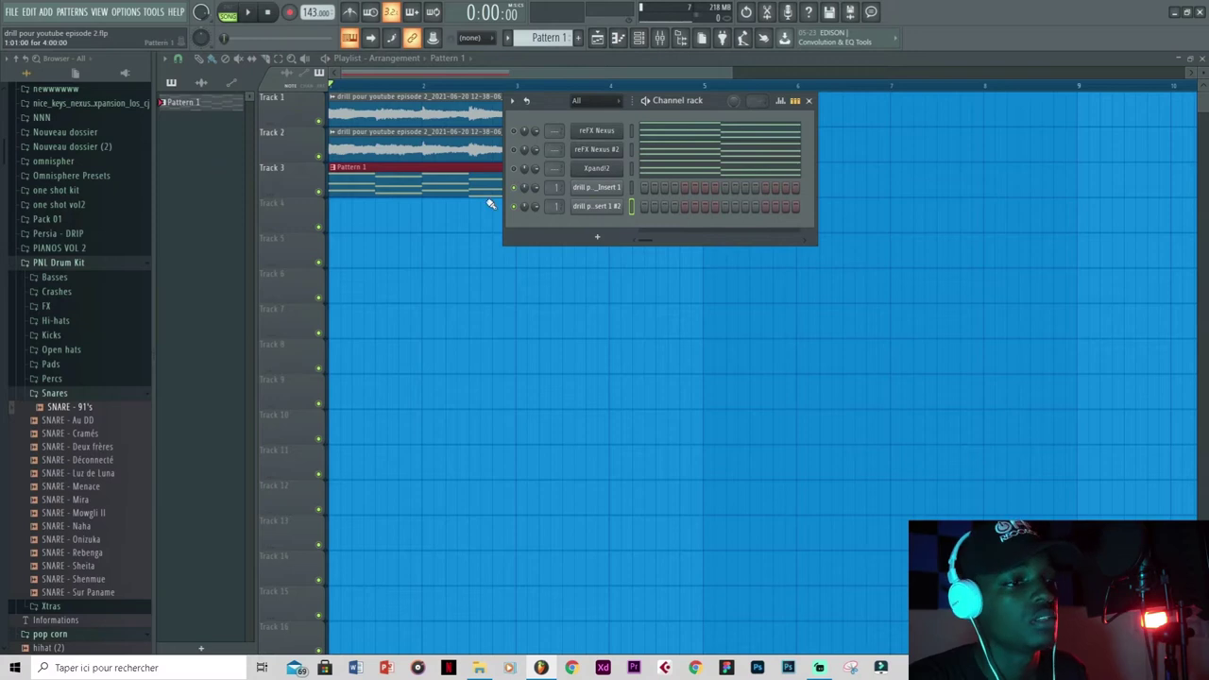
left_click(597, 238)
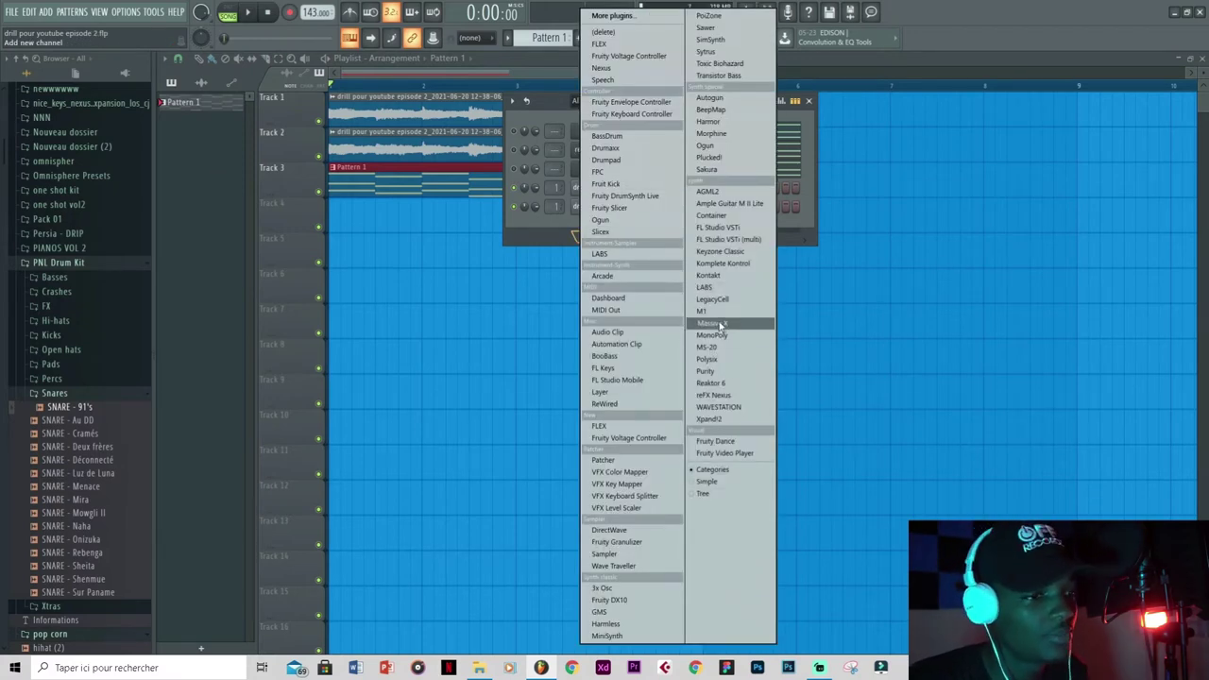
left_click(726, 371)
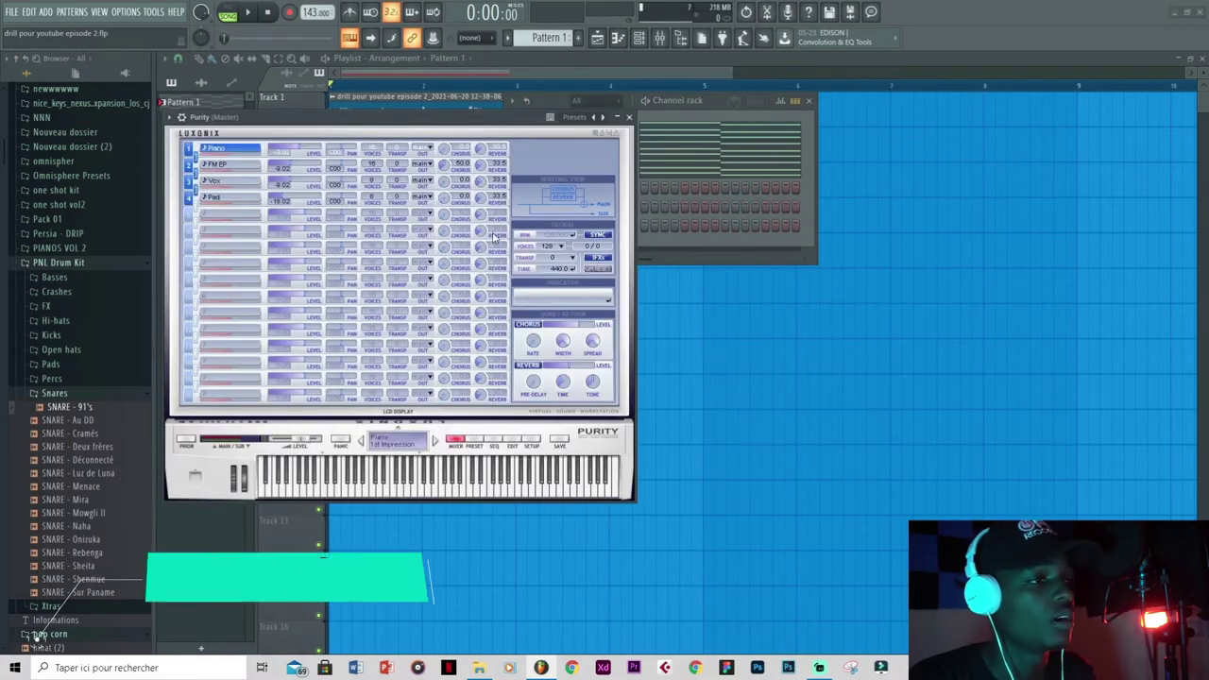
left_click(251, 158)
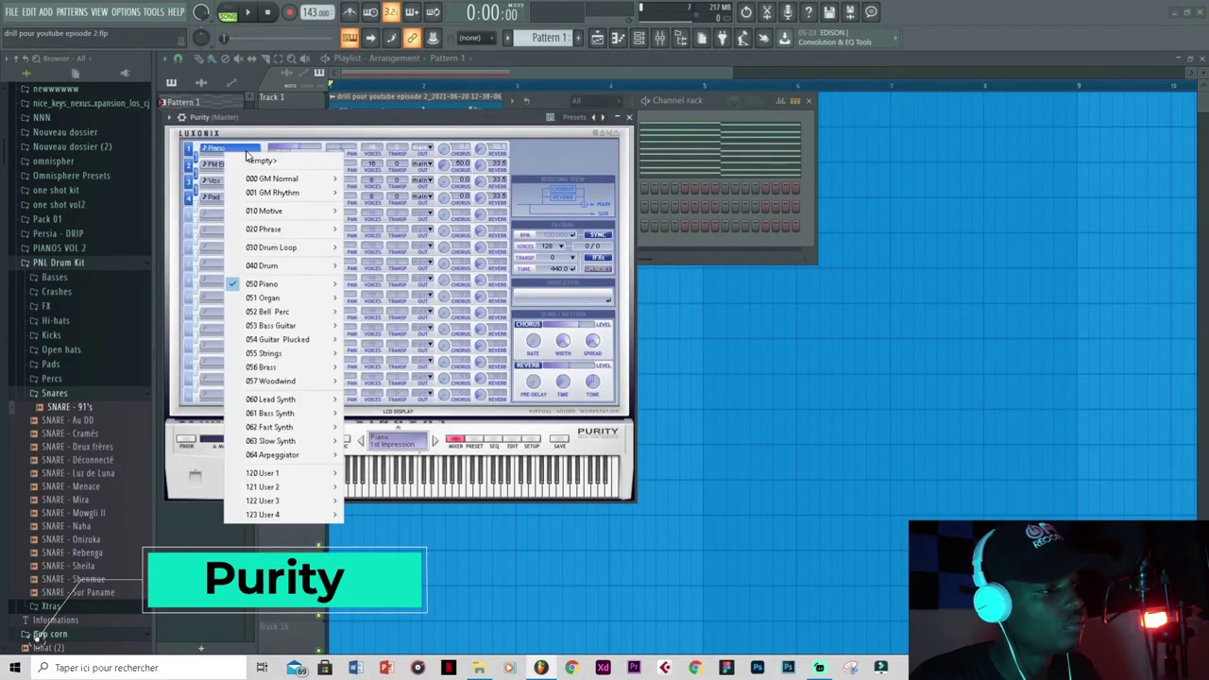
mouse_move(284, 311)
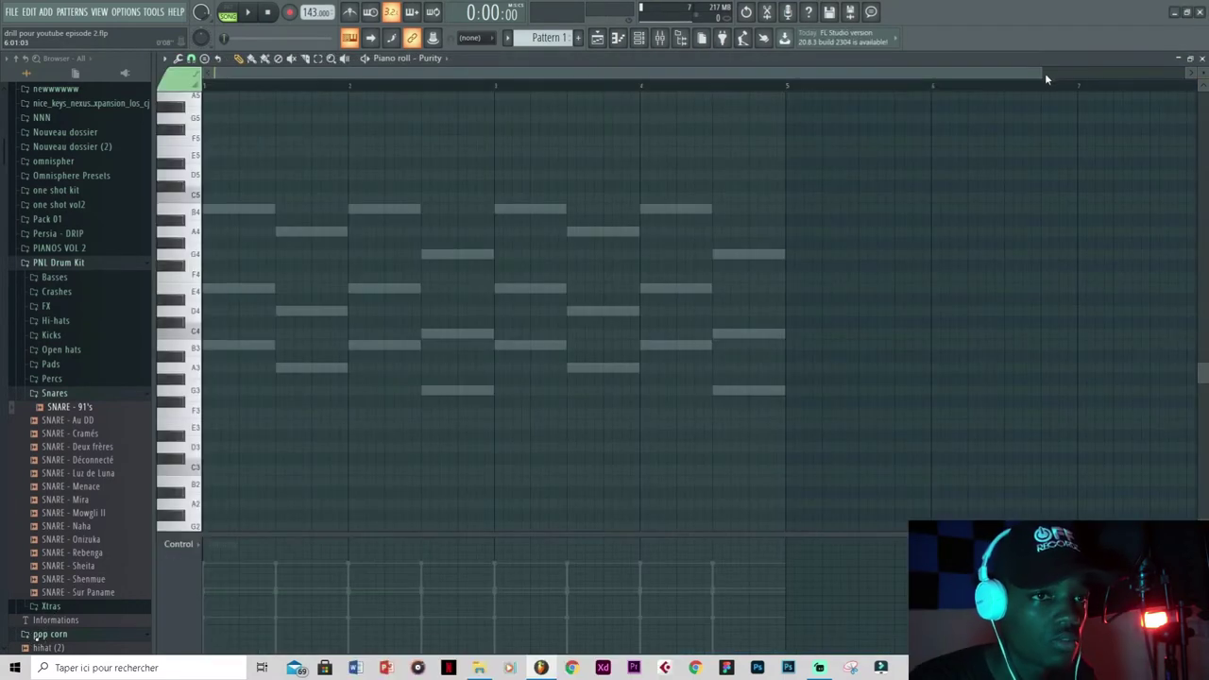
- Draw a B3 note at bar 1 of the Purity piano roll, raise its velocity and shorten it to one step
left_click_drag(1037, 72, 274, 71)
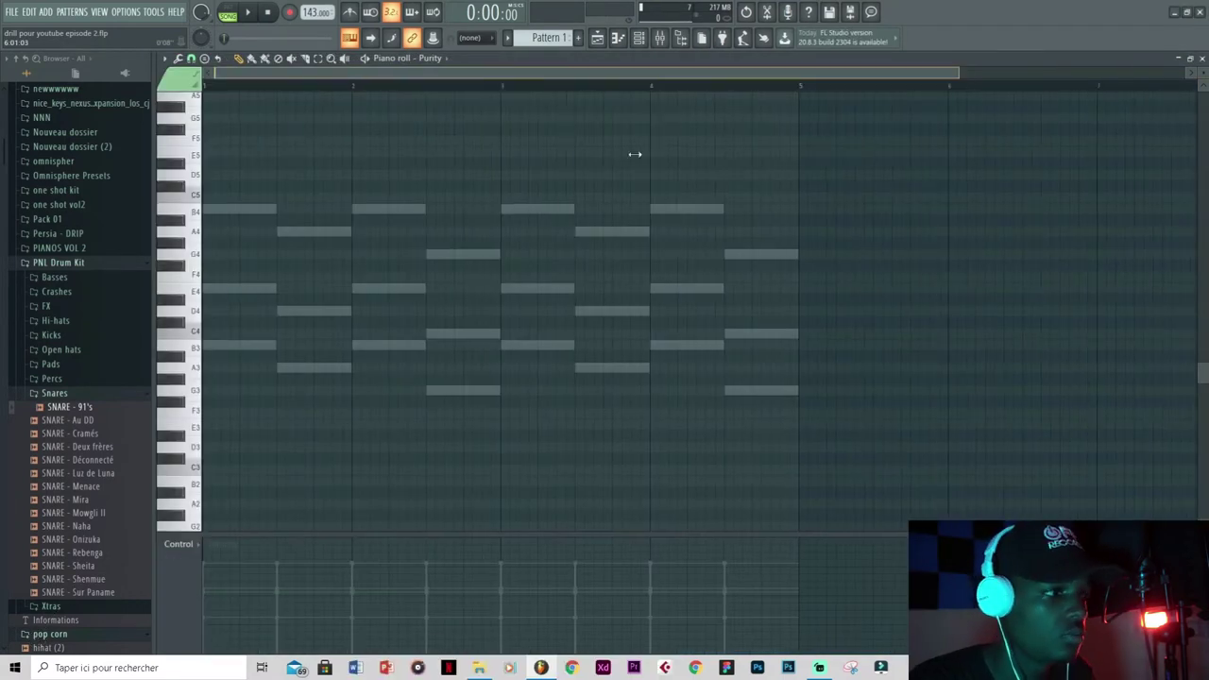
left_click(230, 346)
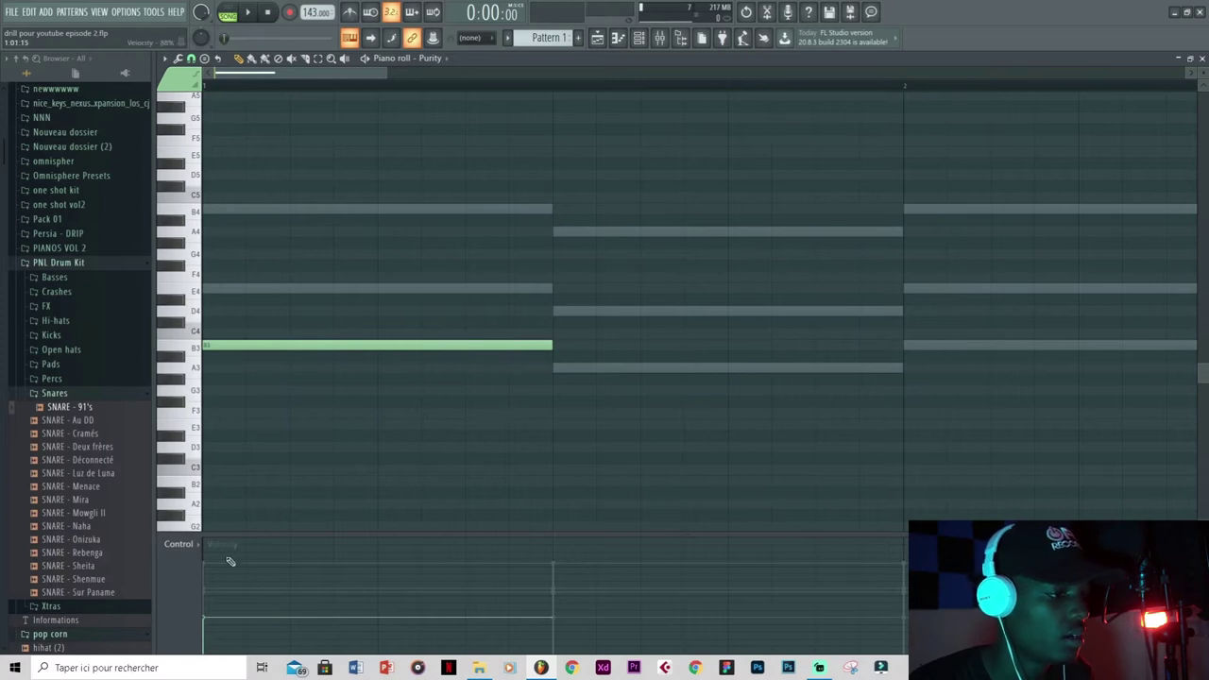
left_click(229, 562)
left_click(196, 348)
left_click(192, 214)
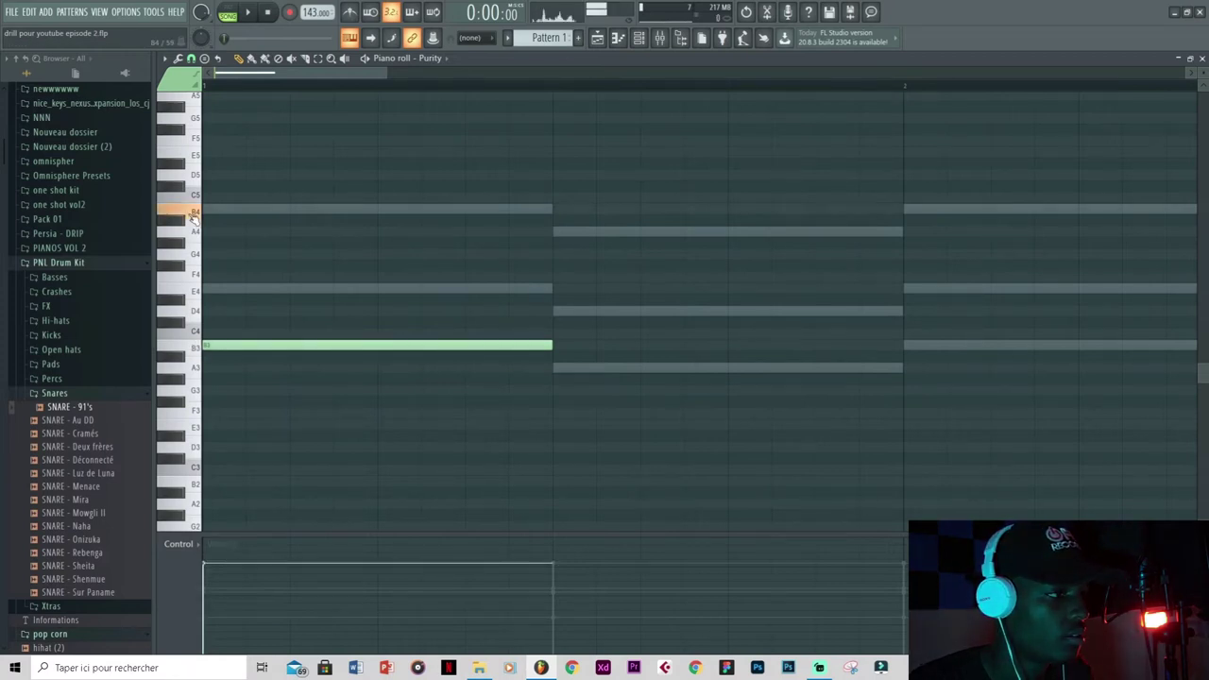
left_click_drag(548, 345, 302, 345)
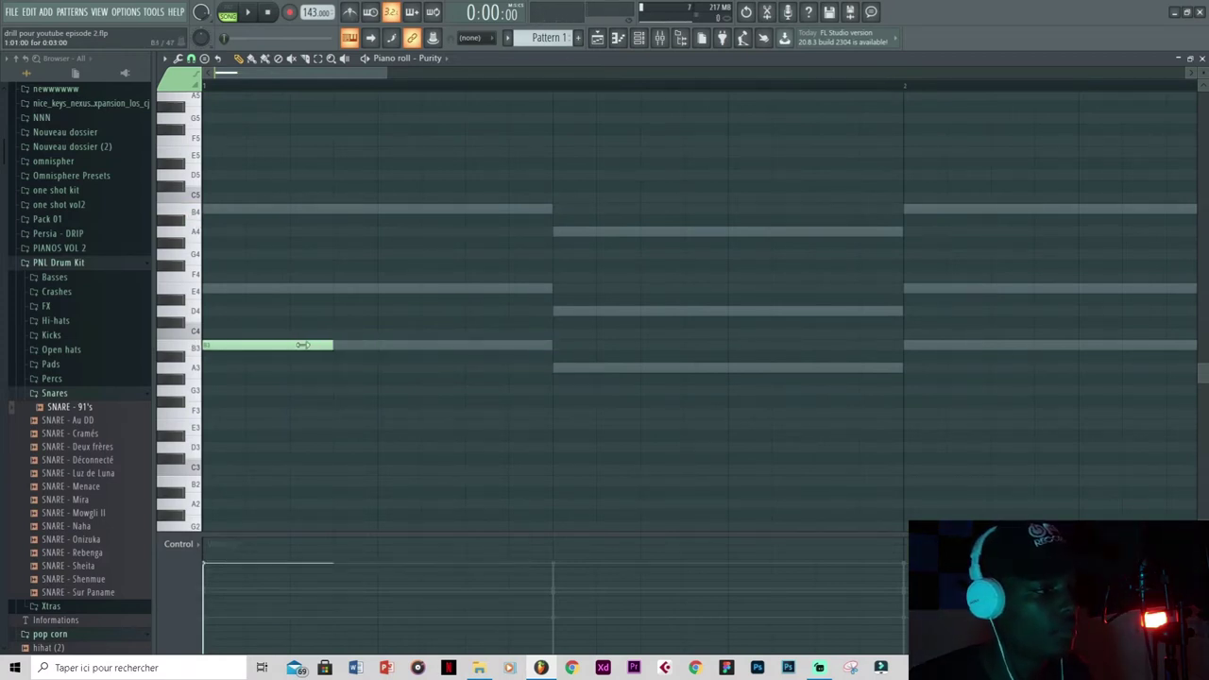
- Draw a melody of short notes on the ghost chord tones over bars 1 to 4 and repeat it in bars 5 to 8
scroll(350, 311, "down", 2)
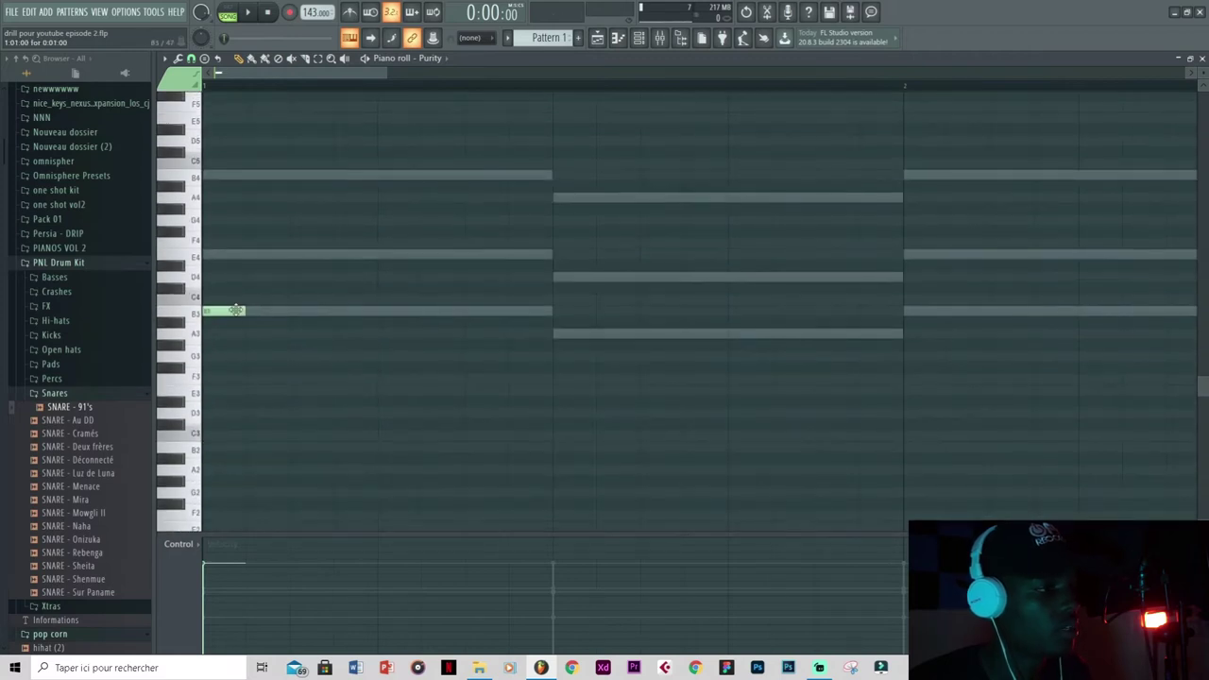
left_click(378, 254)
key("space")
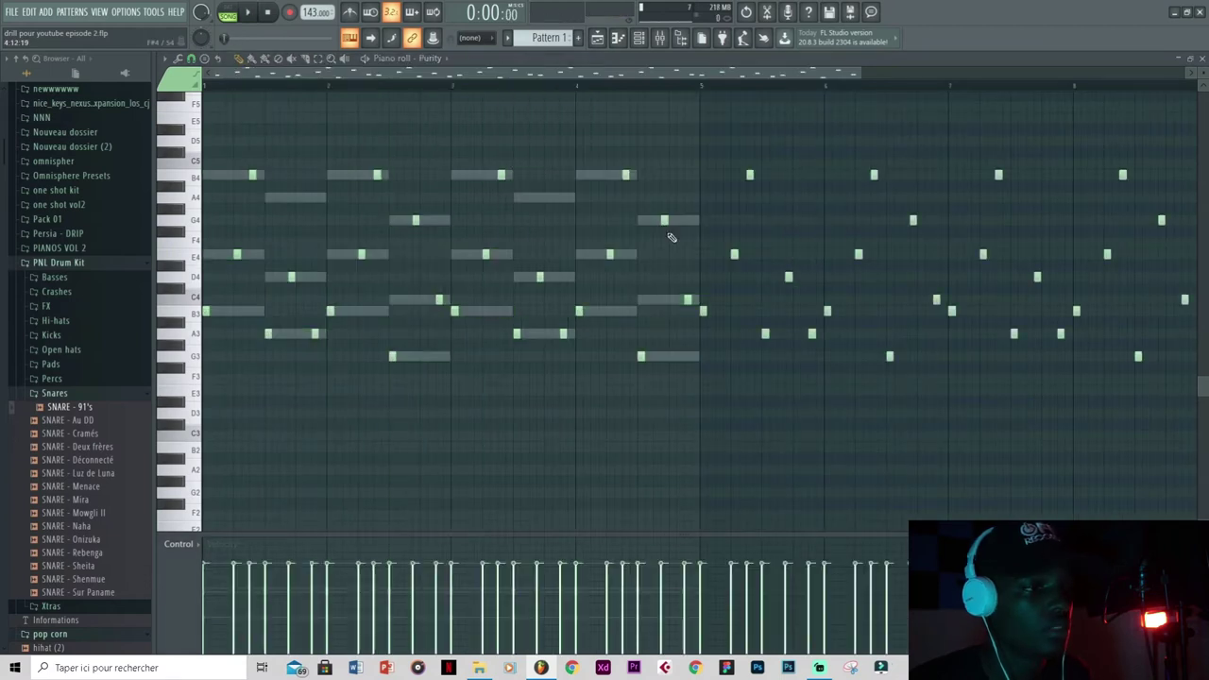
- Transpose the Purity melody up one octave, play it, and repeat both rendered clips over bars 5 to 8 in the playlist
scroll(666, 341, "down", 2)
scroll(671, 364, "down", 2, "ctrl")
scroll(682, 364, "up", 4)
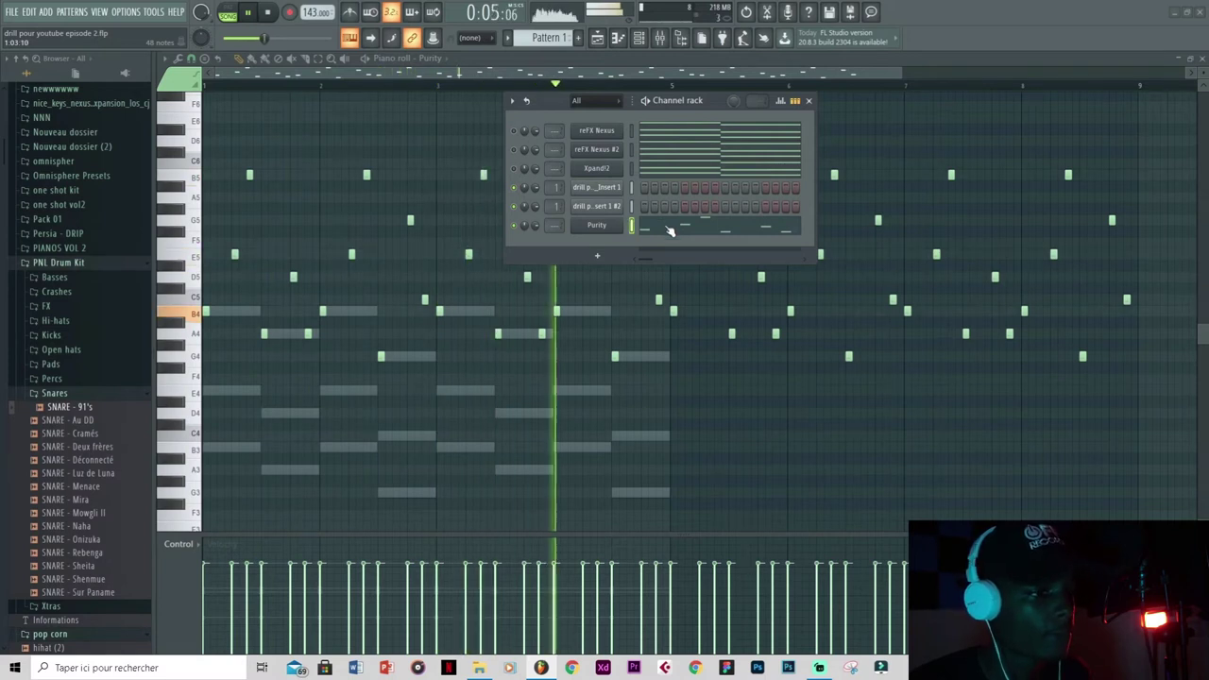
key("space")
key("F5")
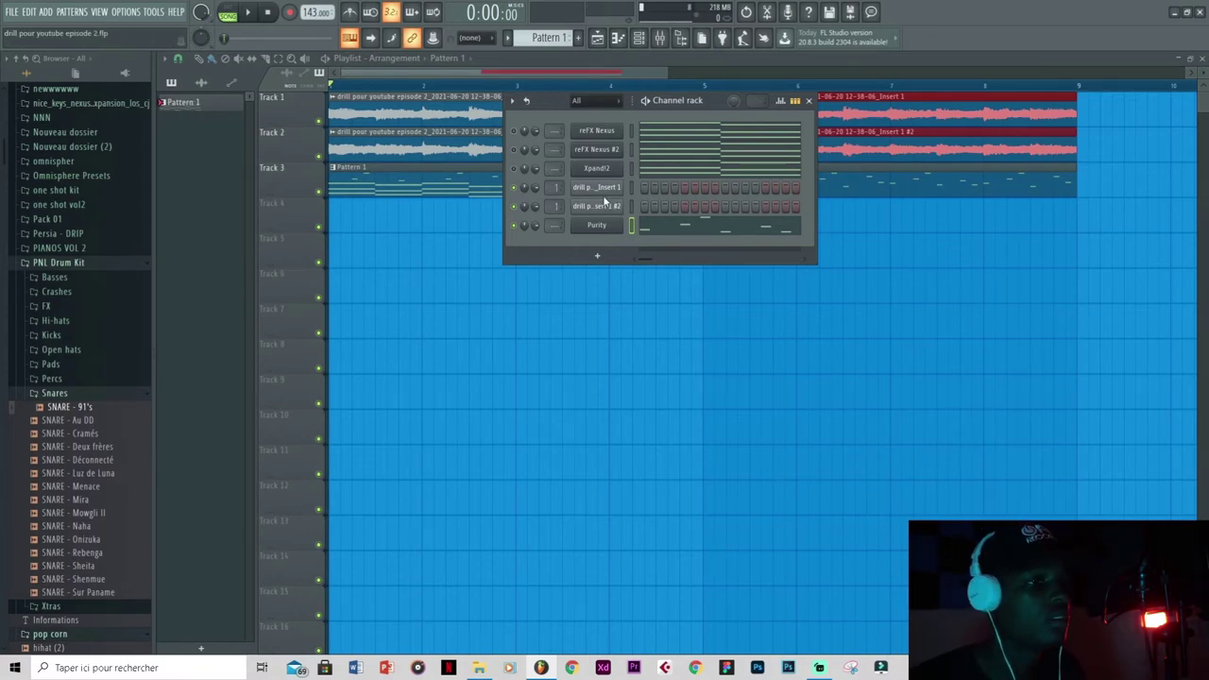
- Add a second Purity channel and draw a melody of longer notes between B5 and G4 over bars 1 to 4
left_click(603, 256)
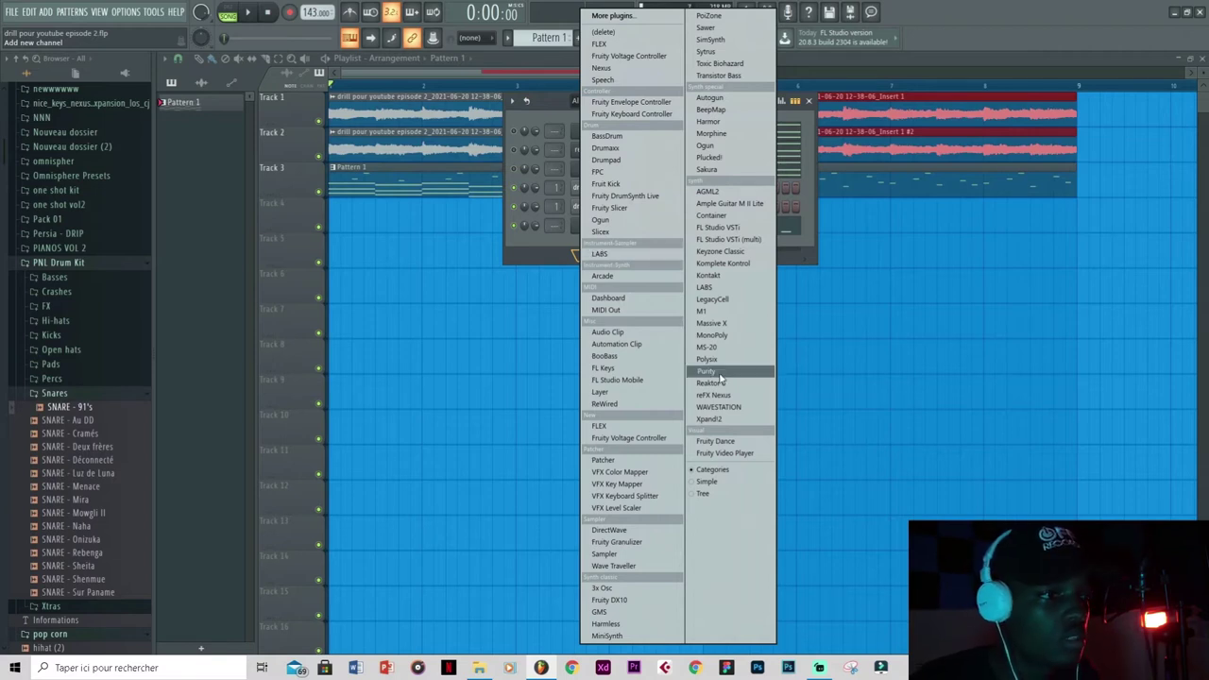
left_click(709, 371)
left_click(264, 172)
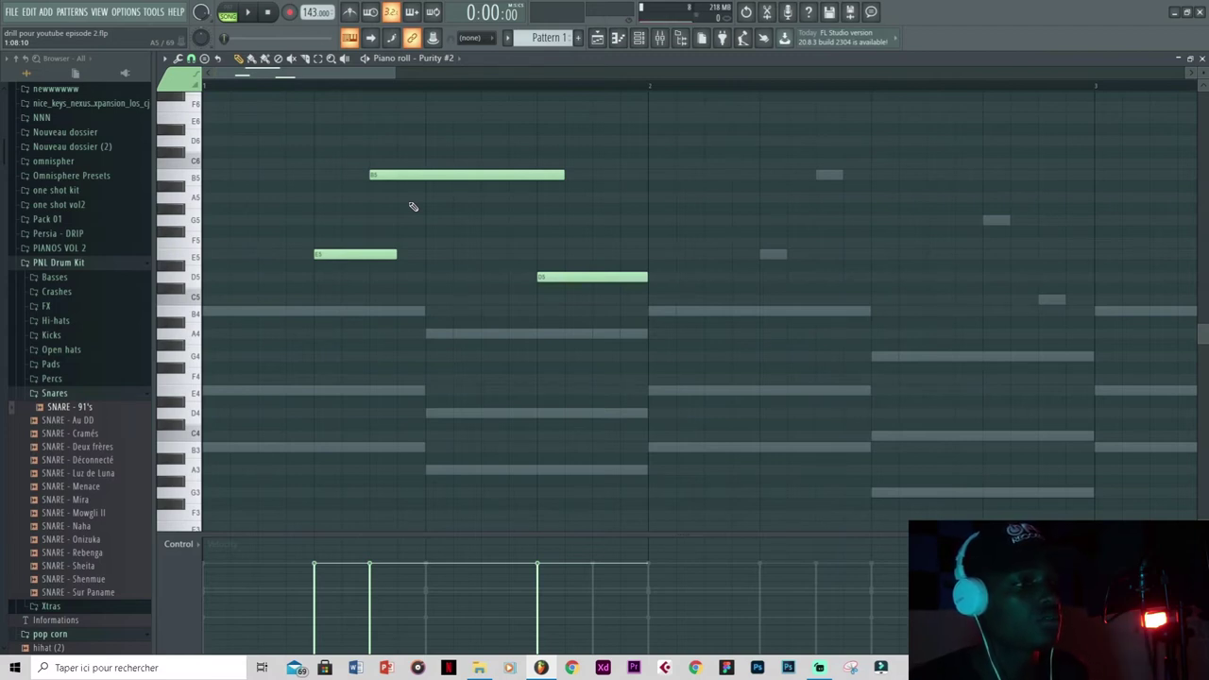
key("space")
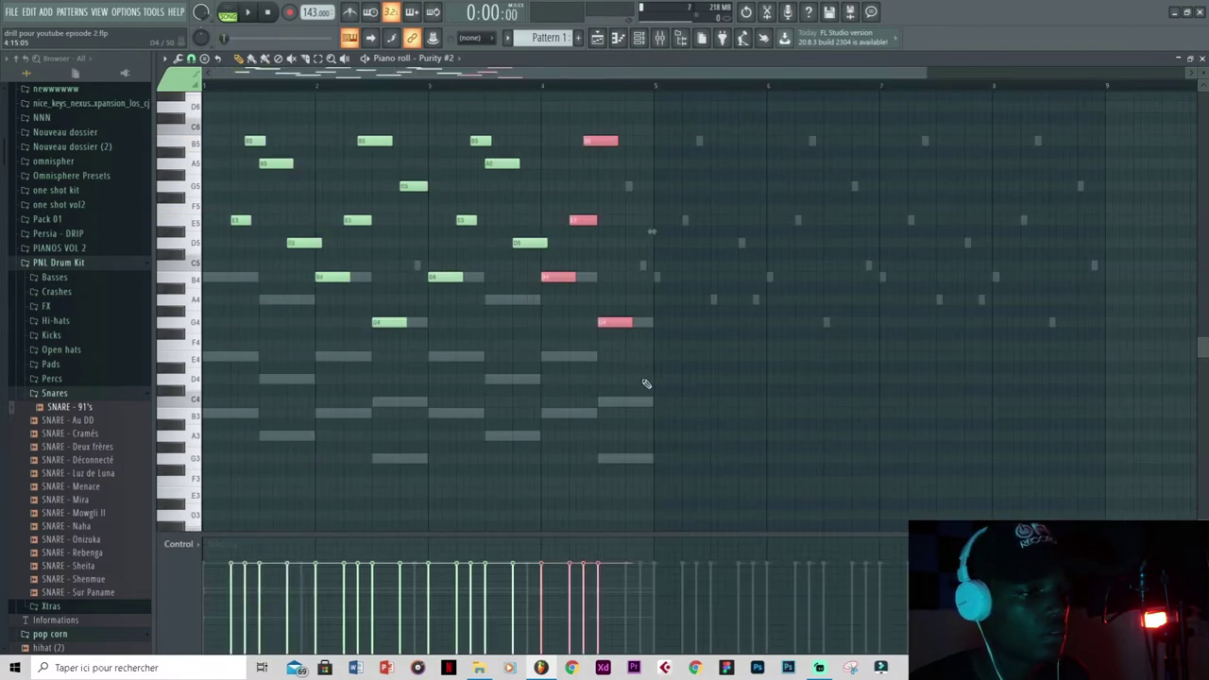
- Complete the Purity #2 melody in bars 1 to 4 and repeat it in bars 5 to 8, including the B4 at bar 5
key("ctrl+s")
key("space")
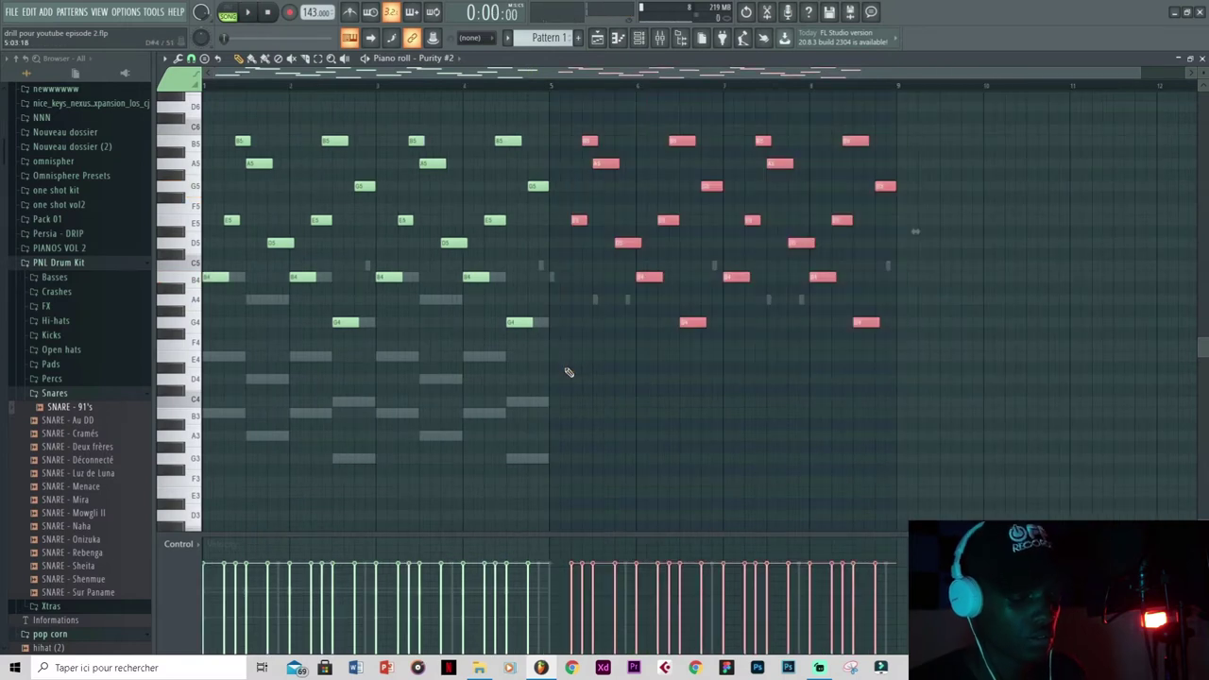
key("Delete")
key("ctrl+v")
left_click(634, 373)
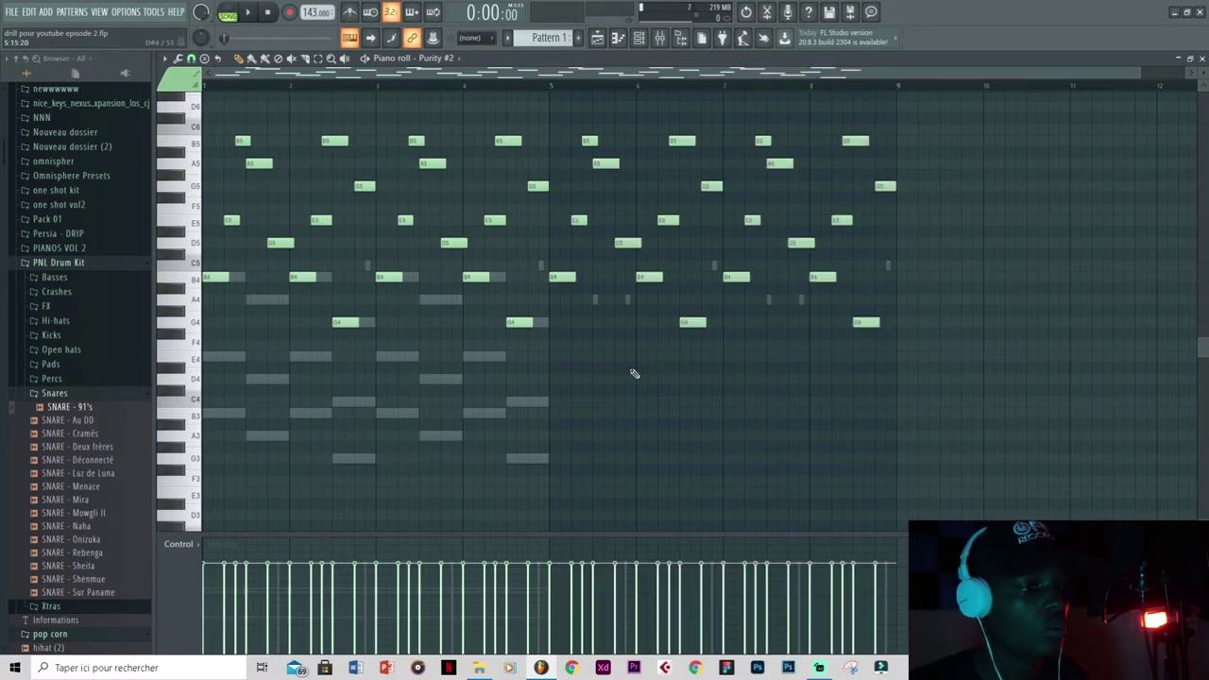
- Set Purity #2 to the Sine Lead preset of the Lead Synth category while the beat plays
left_click(639, 38)
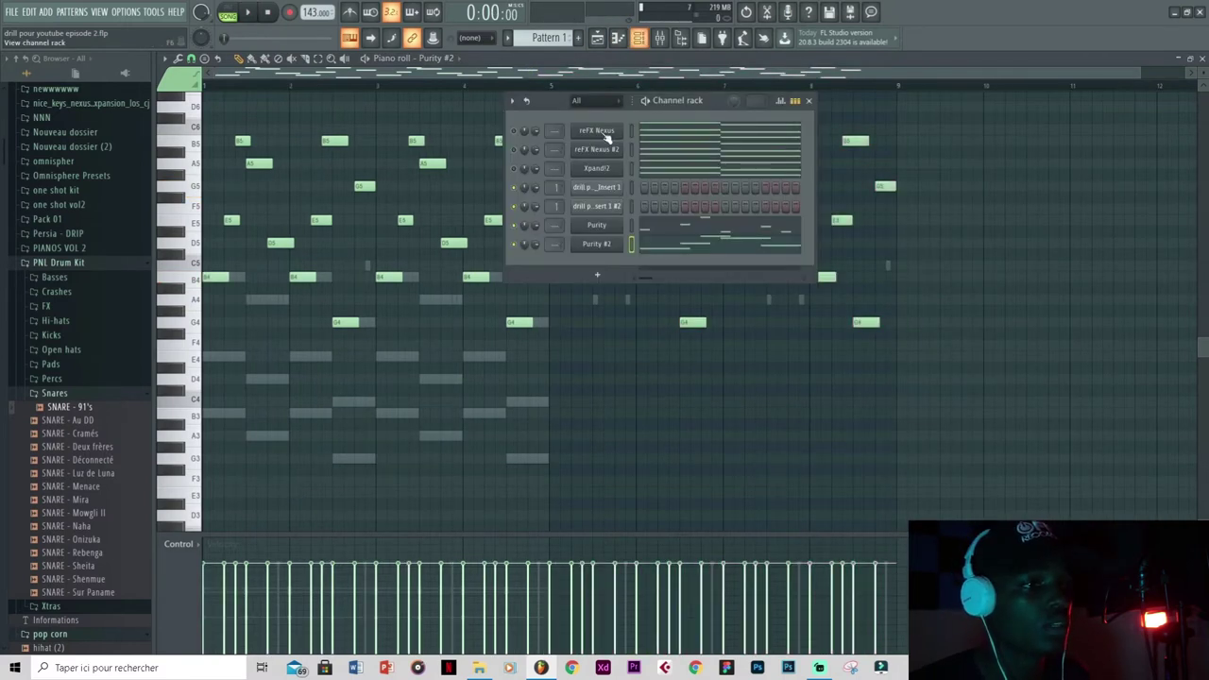
left_click(614, 247)
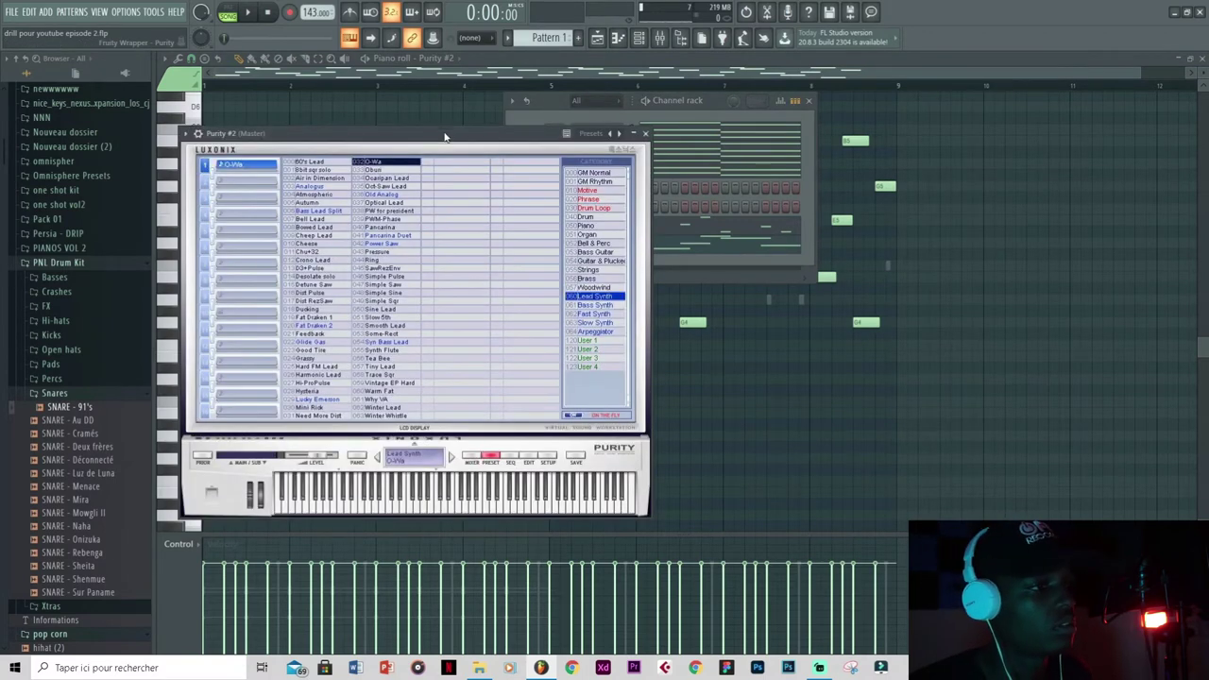
key("space")
left_click_drag(445, 137, 592, 154)
left_click(489, 323)
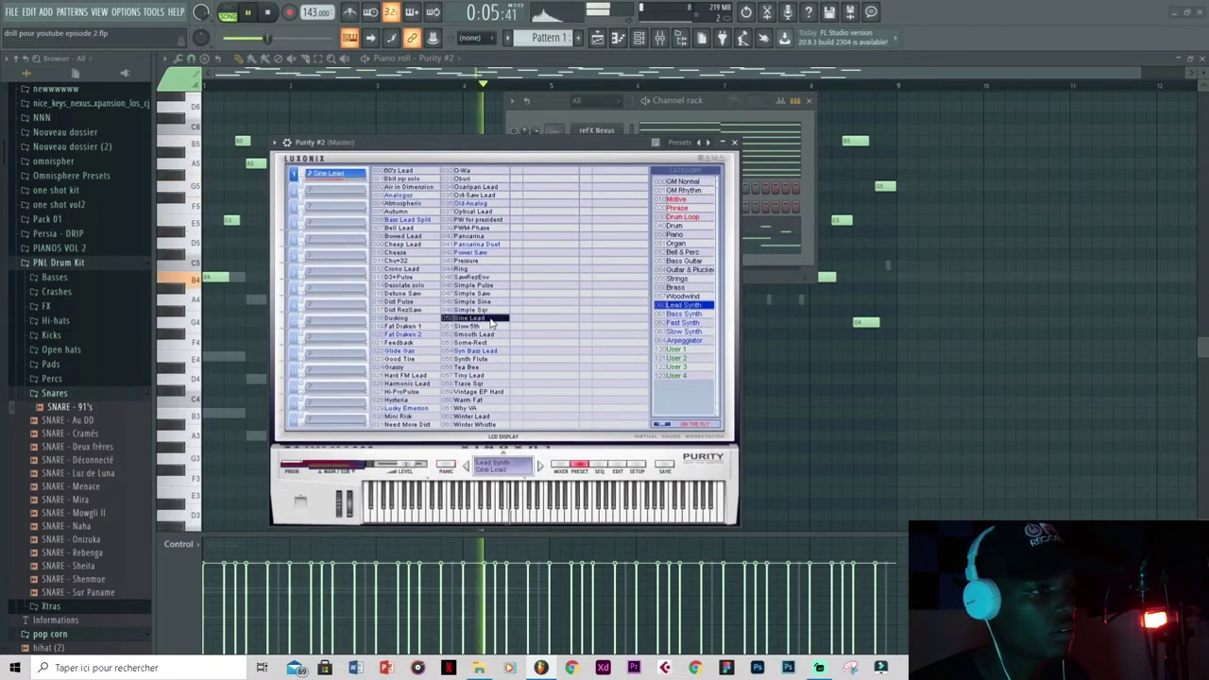
- Switch Purity #2 to the Dist RezSaw lead preset and play the beat with the new sound
left_click(423, 311)
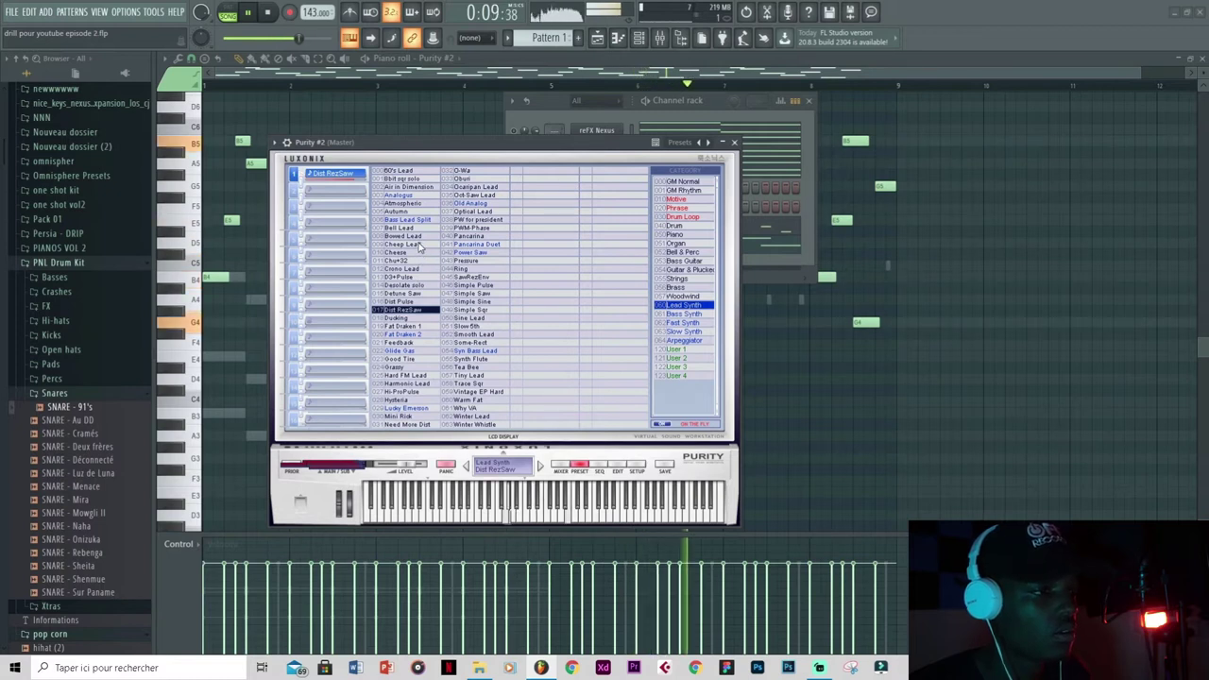
left_click(734, 143)
key("space")
key("space")
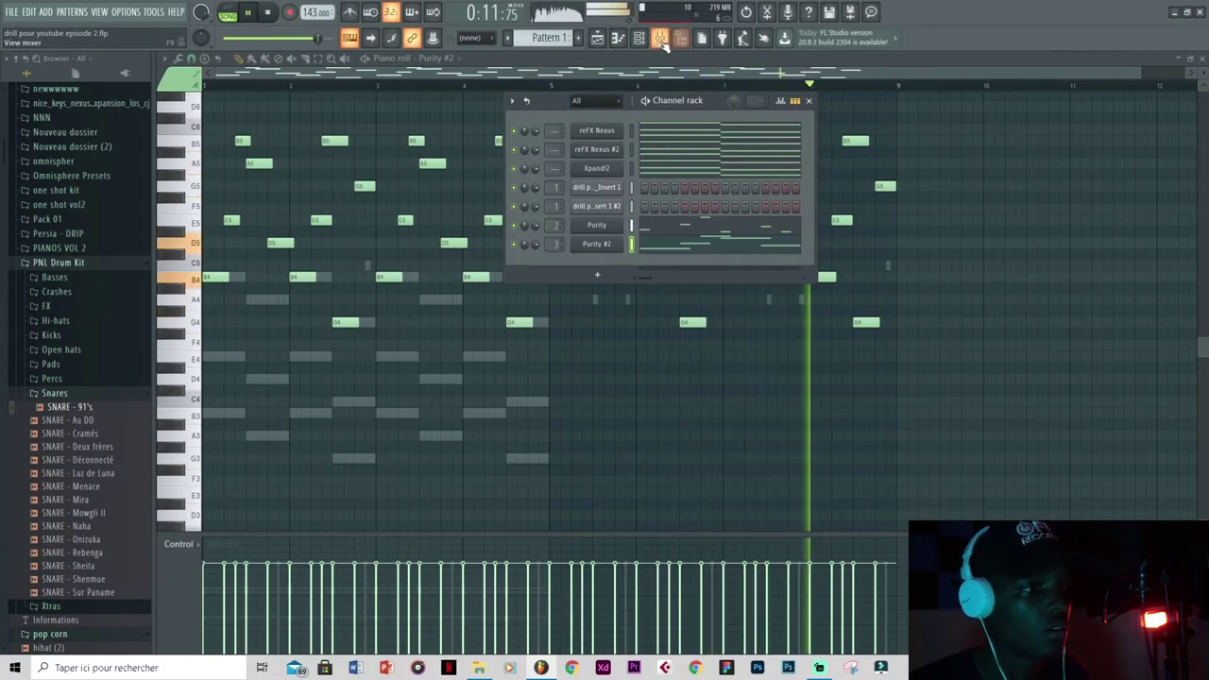
- Roll off the highs and lows on Insert 3 with Fruity Parametric EQ 2 and lower the track's volume slightly
double_click(559, 245)
left_click(1096, 97)
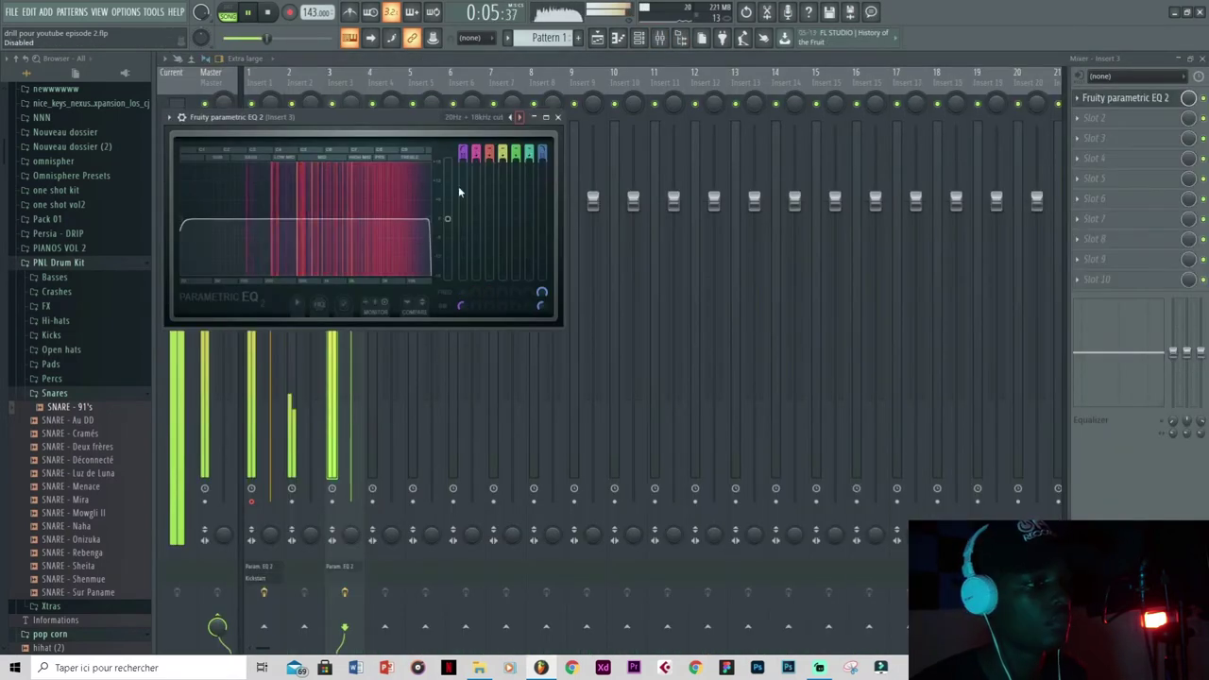
left_click_drag(430, 220, 369, 220)
left_click_drag(182, 220, 257, 218)
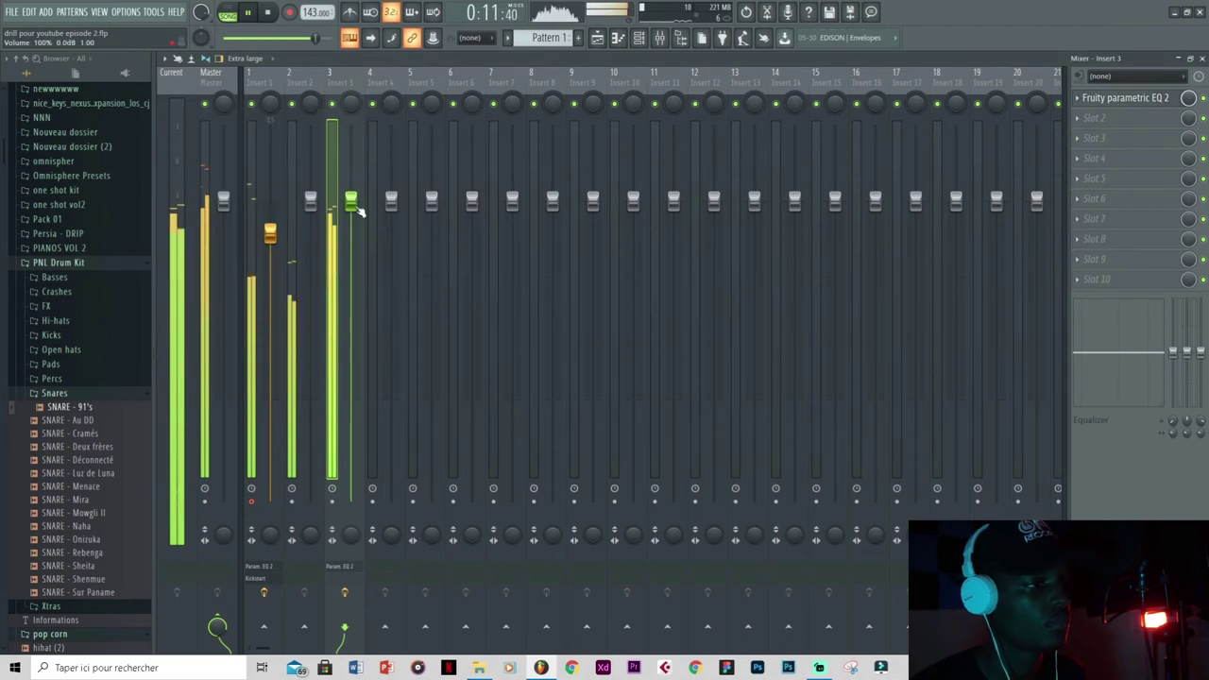
left_click_drag(359, 212, 359, 241)
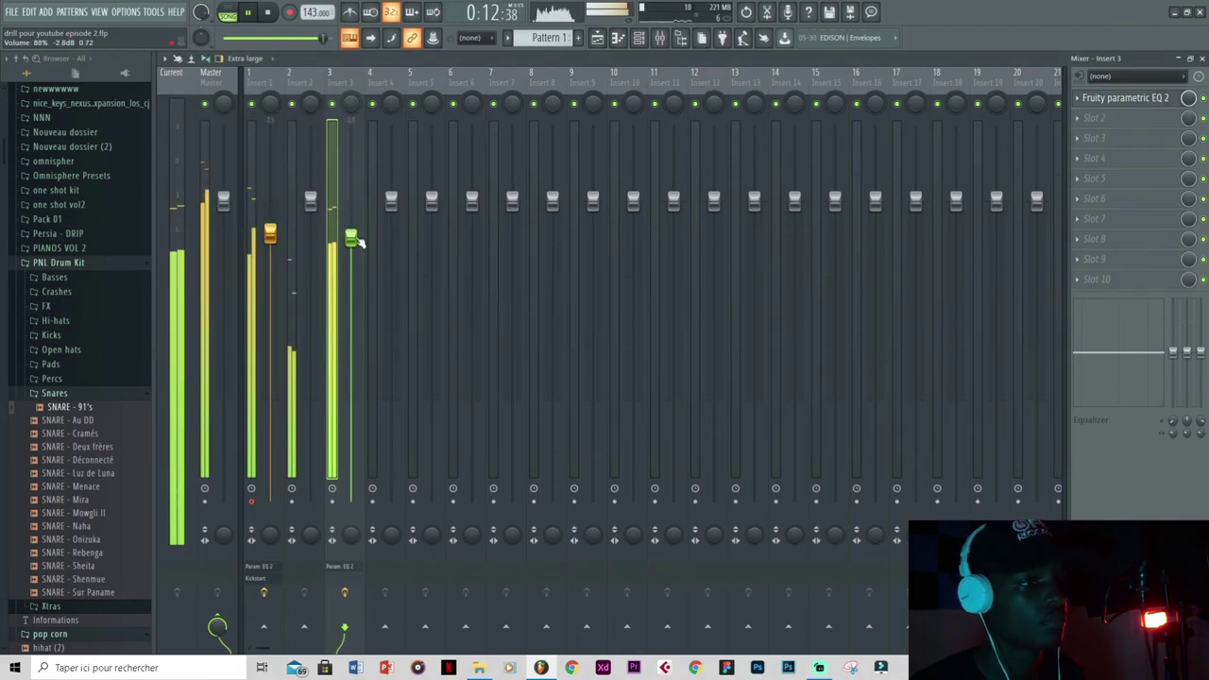
- Stop playback in the playlist and check the sampler settings of the first rendered clip on Track 1
left_click(639, 37)
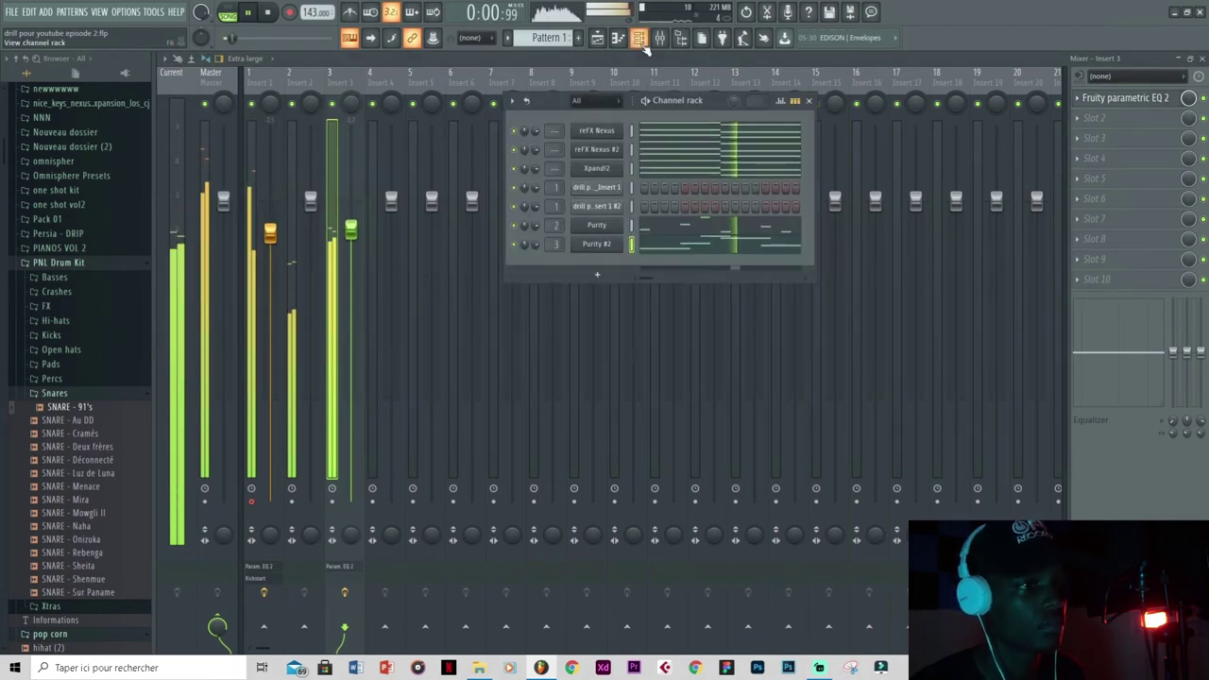
left_click(597, 37)
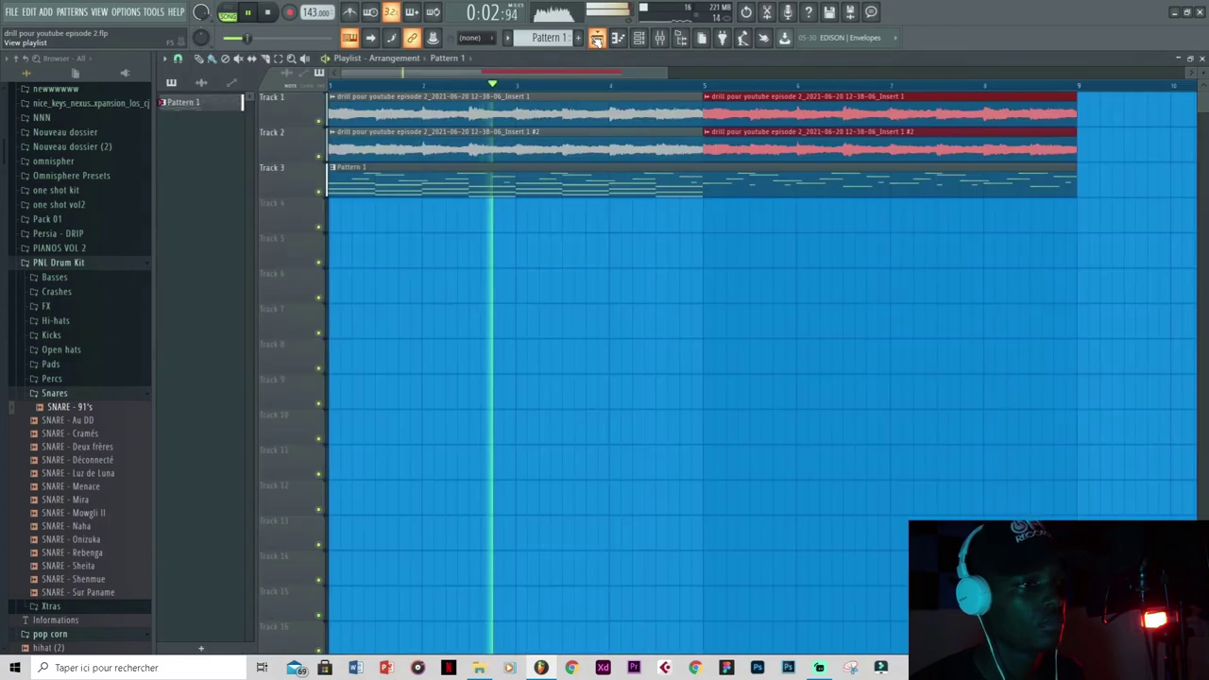
key("space")
scroll(687, 286, "down", 4)
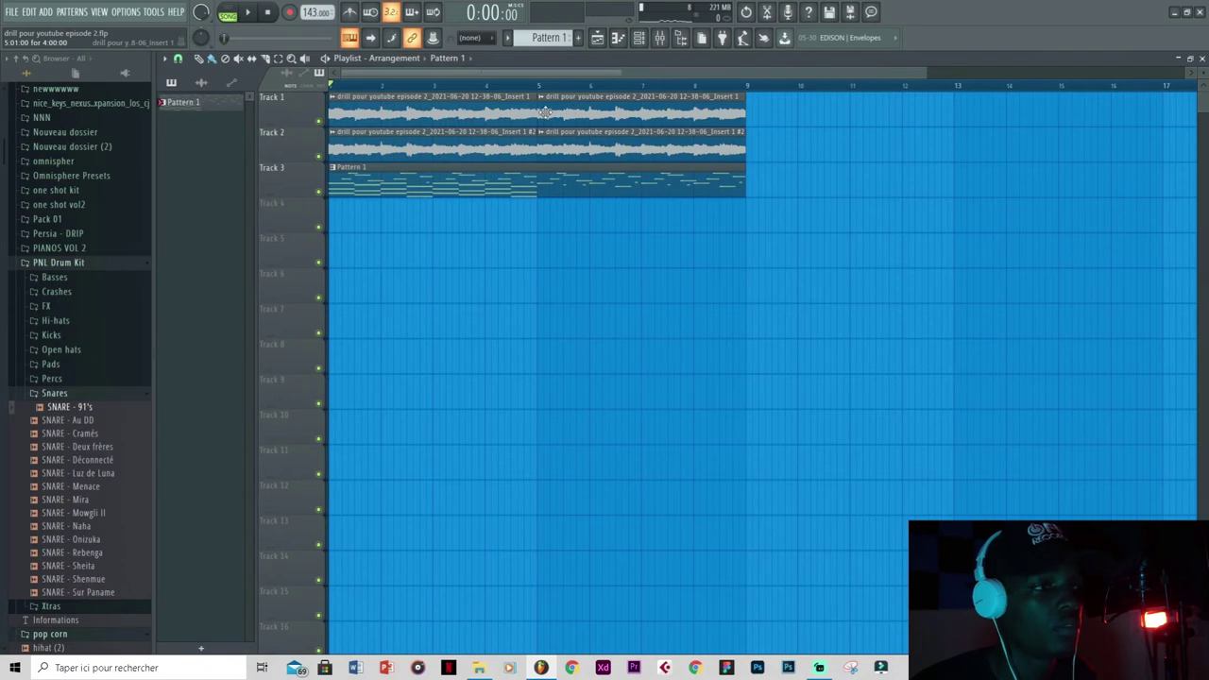
double_click(419, 125)
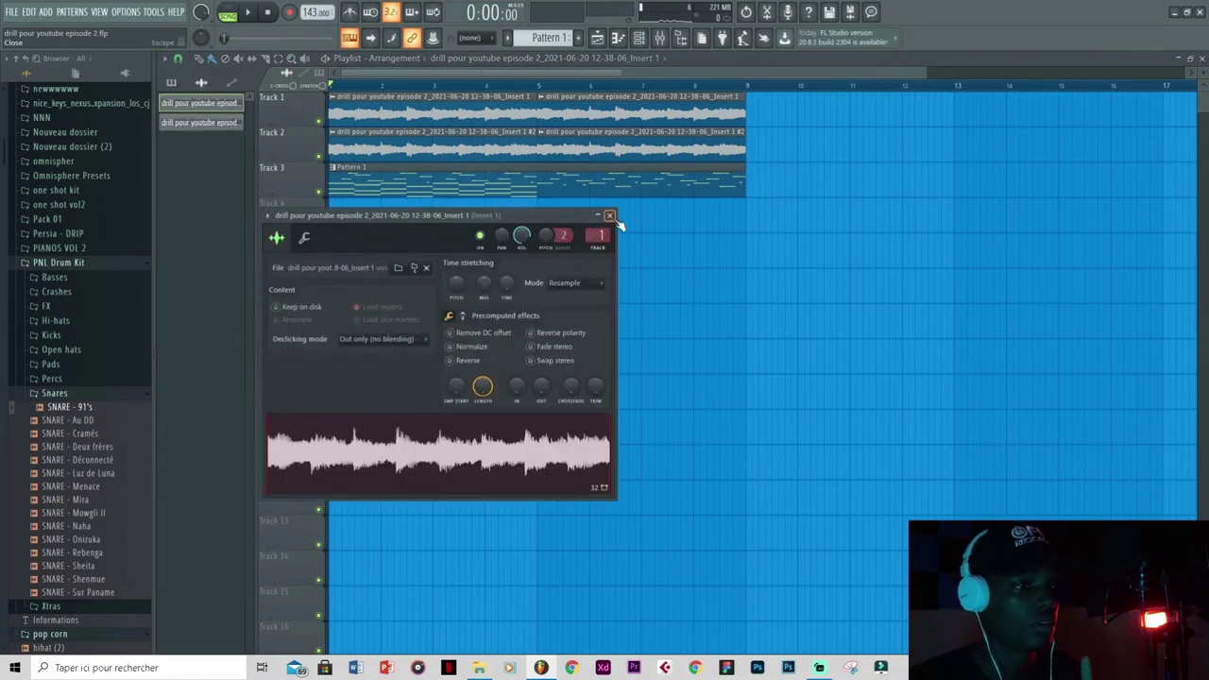
left_click(609, 216)
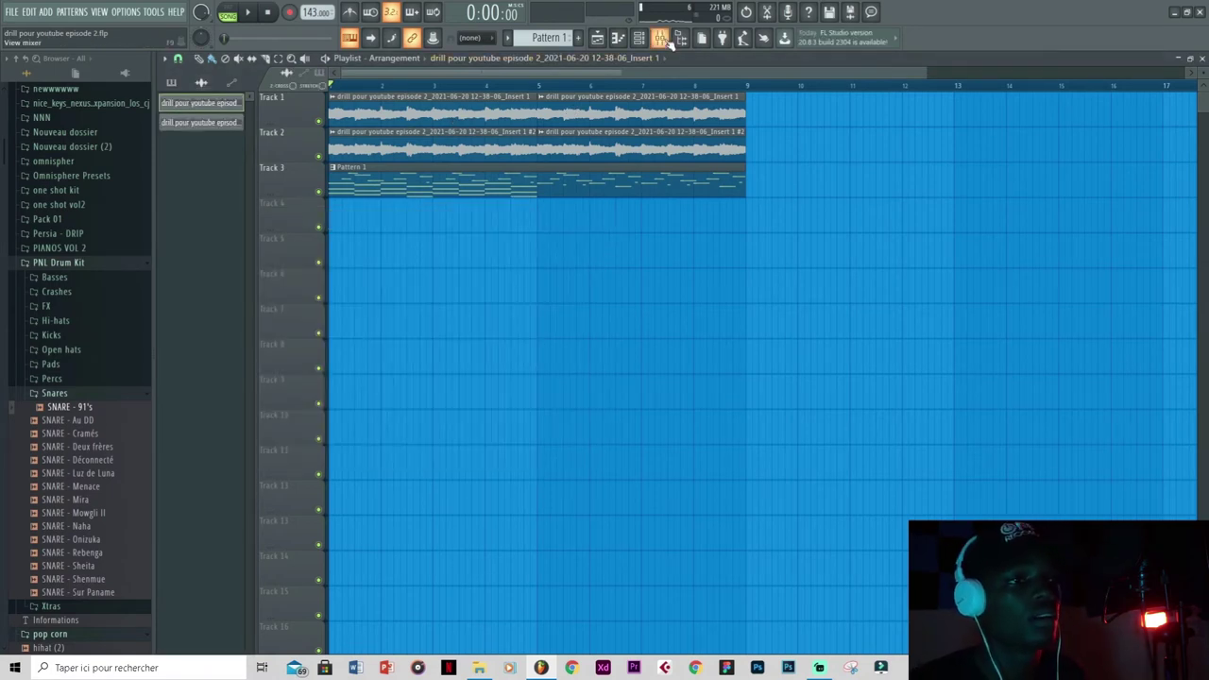
- Render the full song from the armed Insert 1 mixer track as a 32Bit float stereo WAV, and disarm the track
left_click(668, 44)
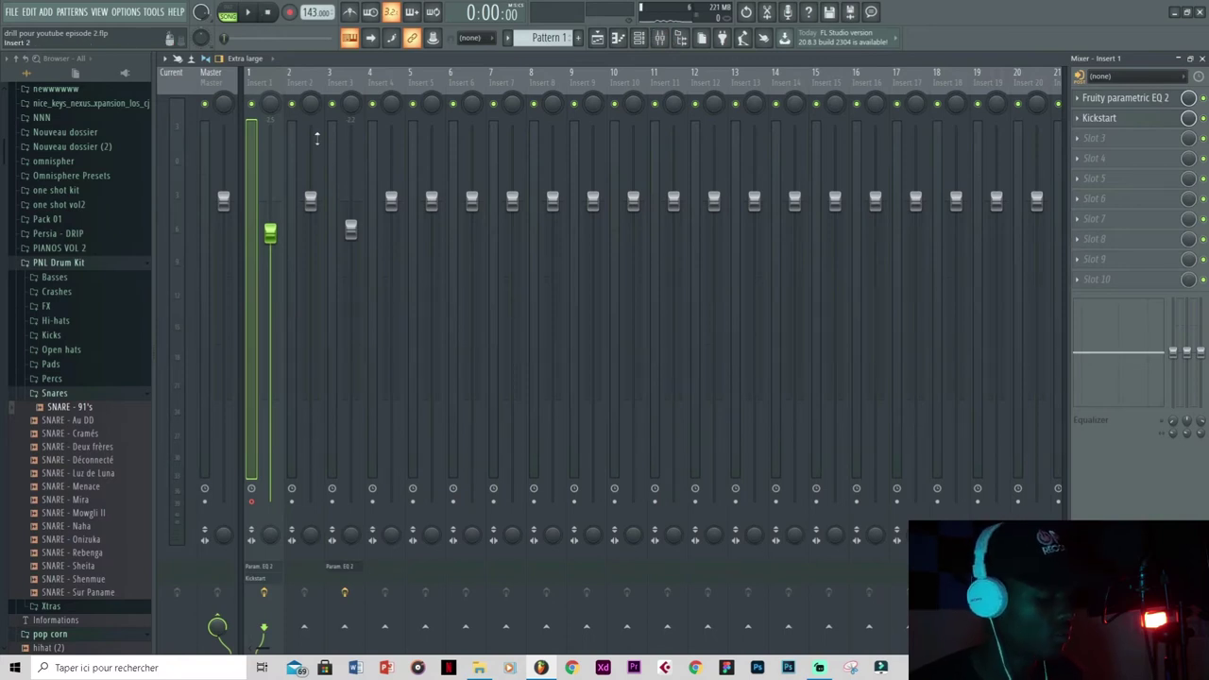
key("ctrl+alt+r")
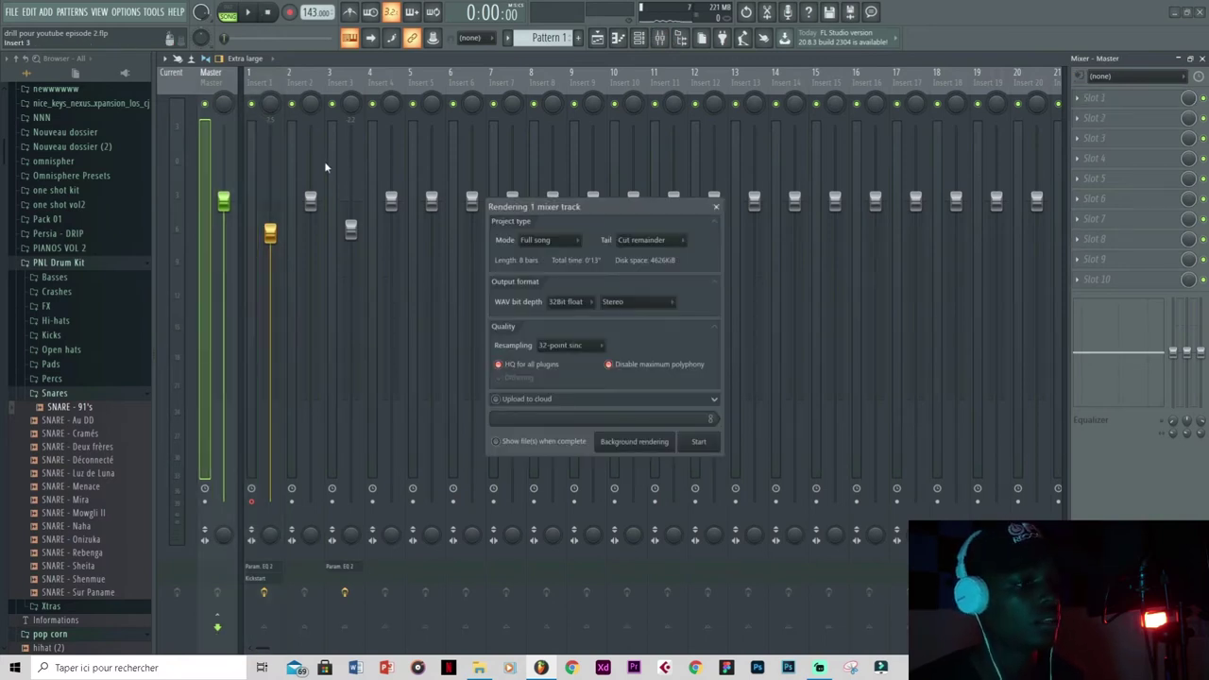
left_click(699, 442)
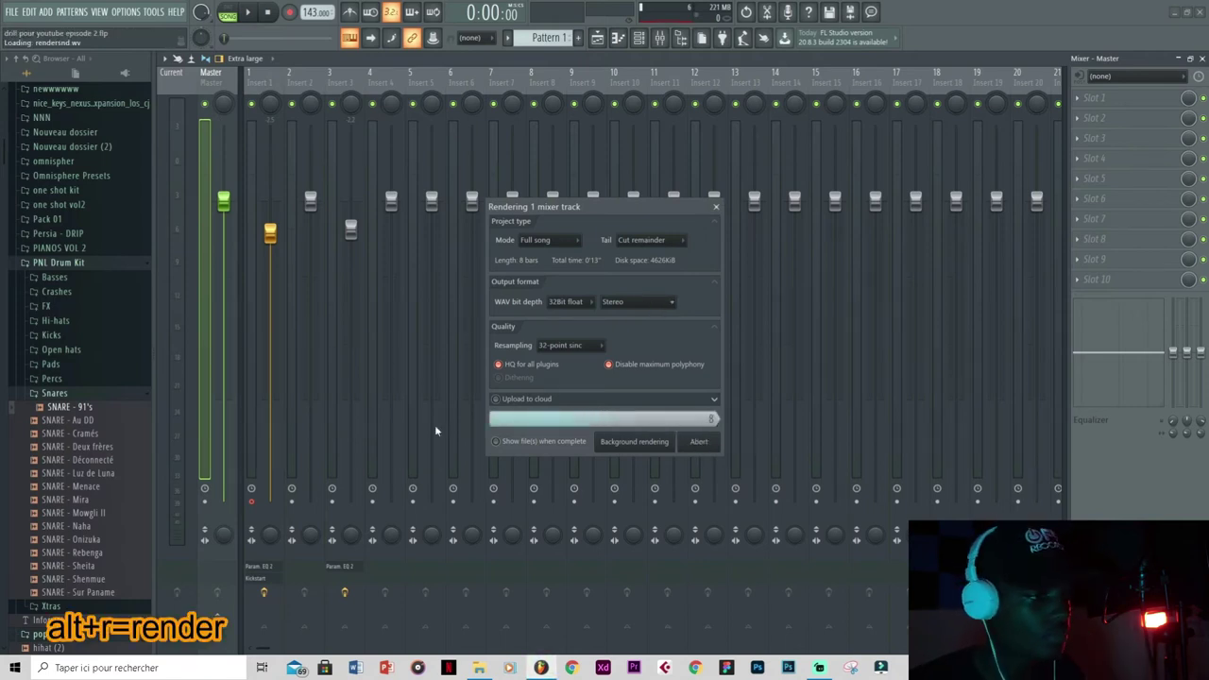
left_click(257, 499)
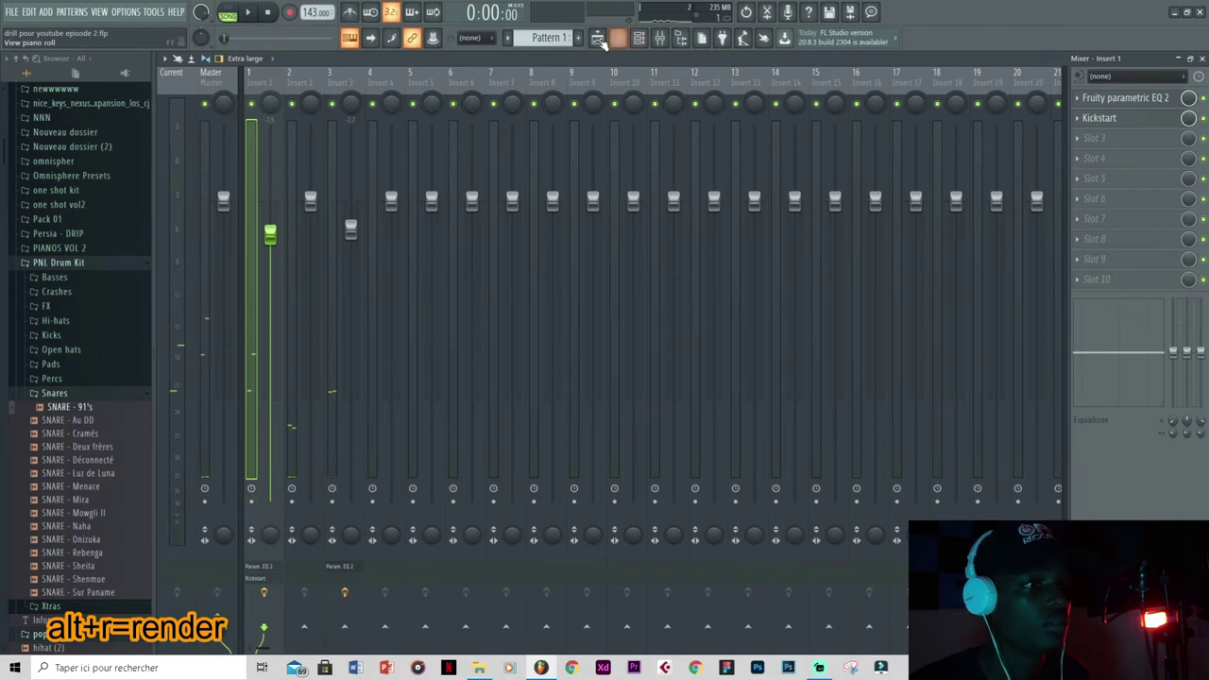
left_click(598, 39)
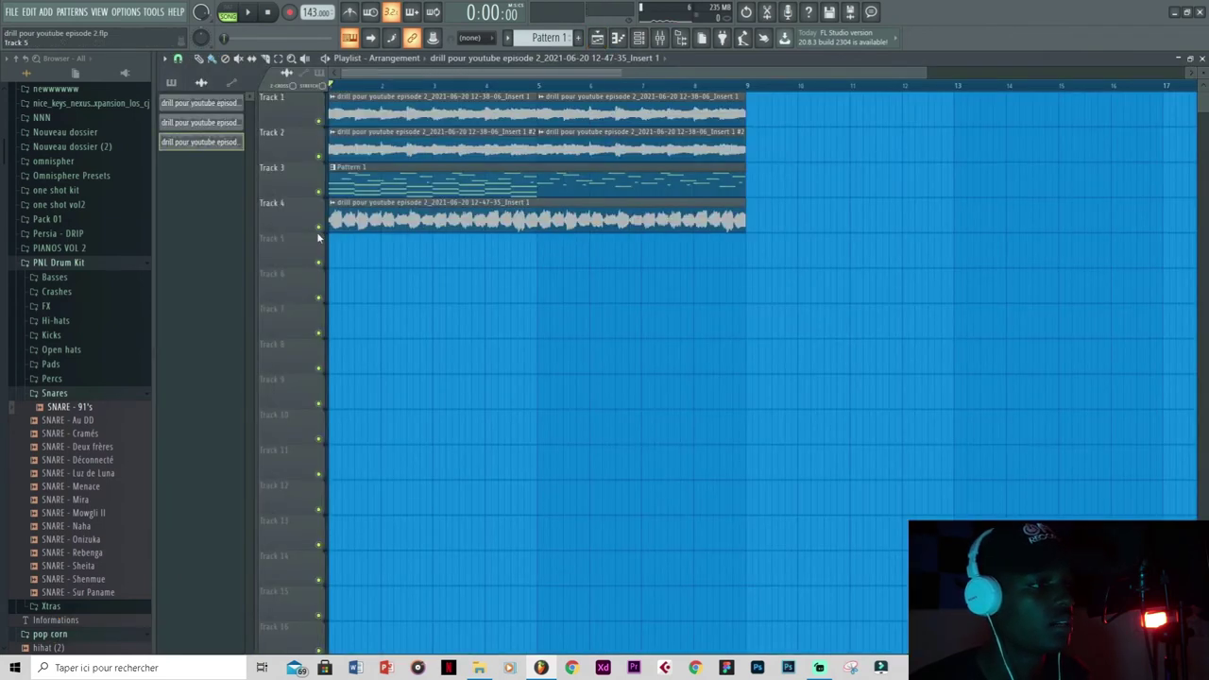
- Solo Track 4 to listen to the new rendered clip and check the clip's sampler settings
left_click(318, 227, "ctrl")
key("space")
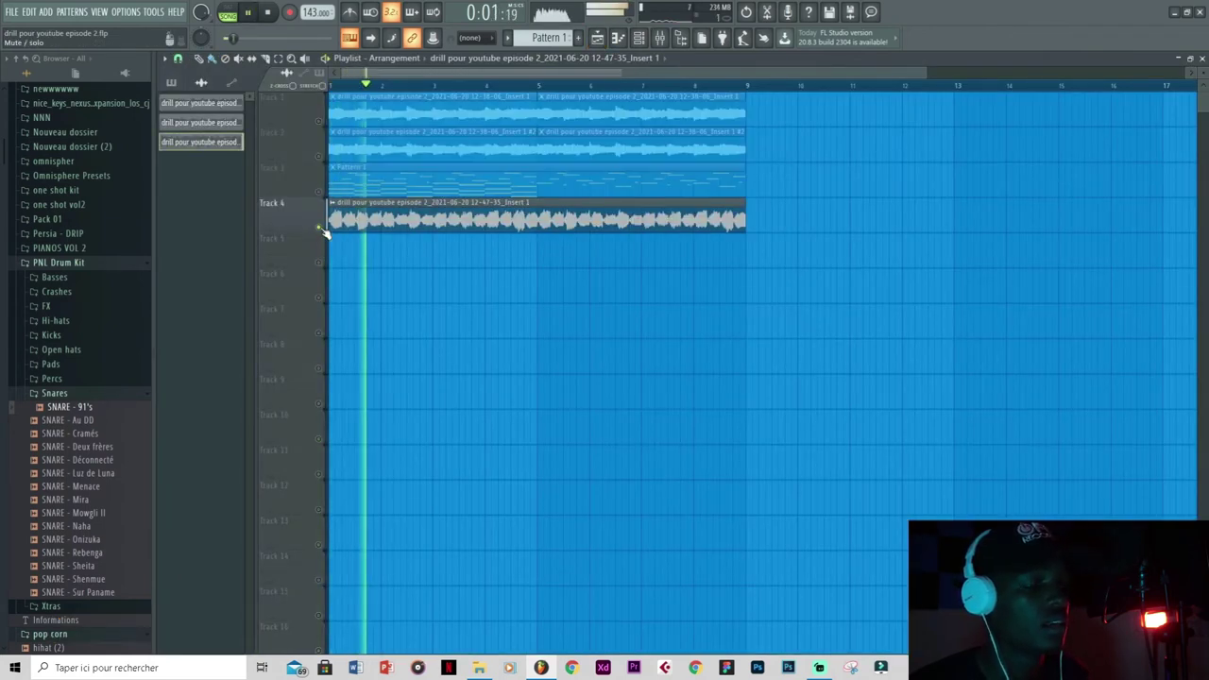
key("space")
double_click(563, 222)
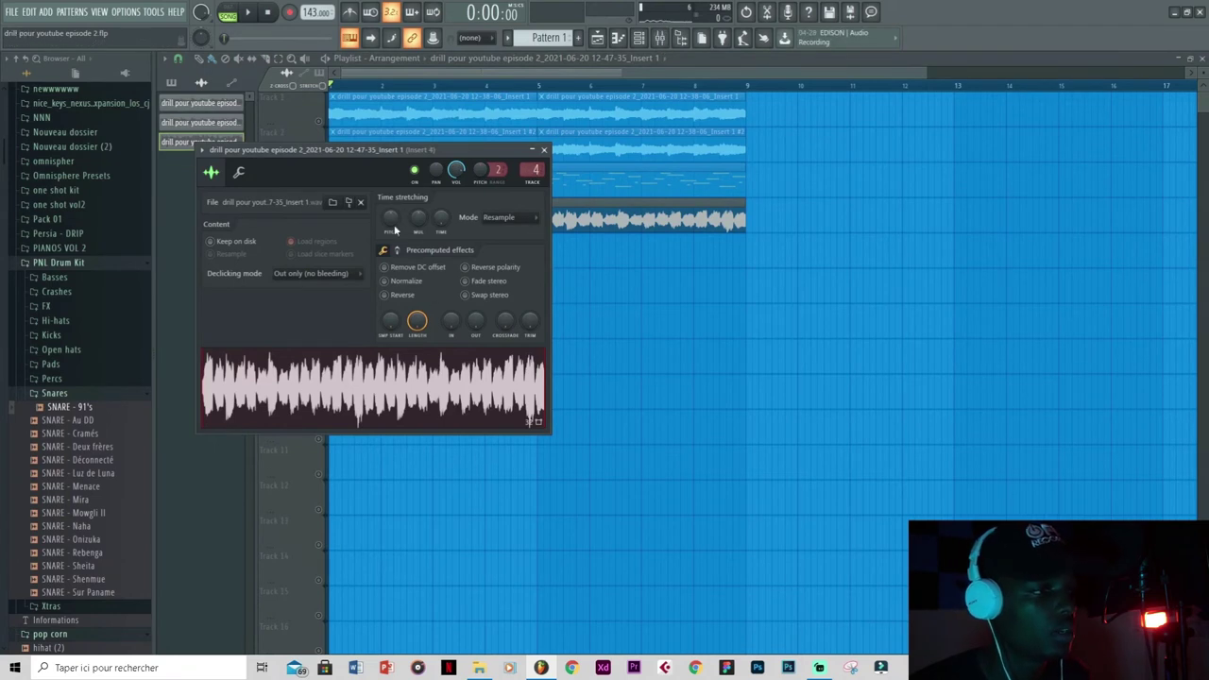
left_click(543, 149)
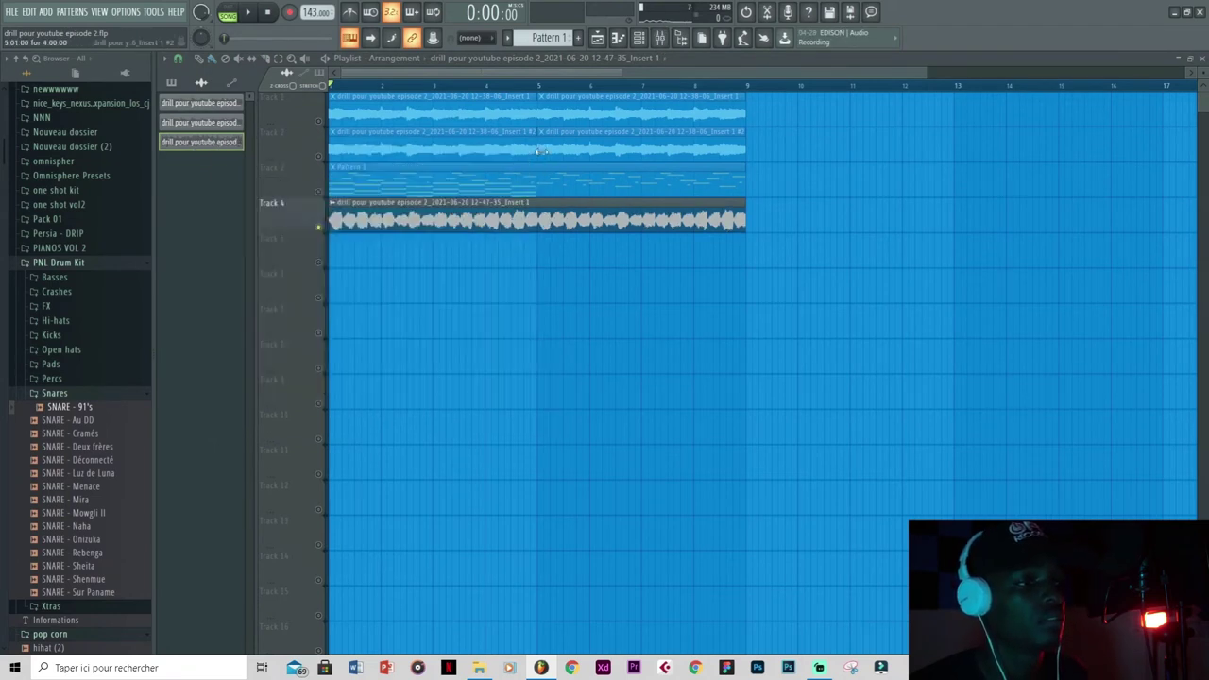
key("space")
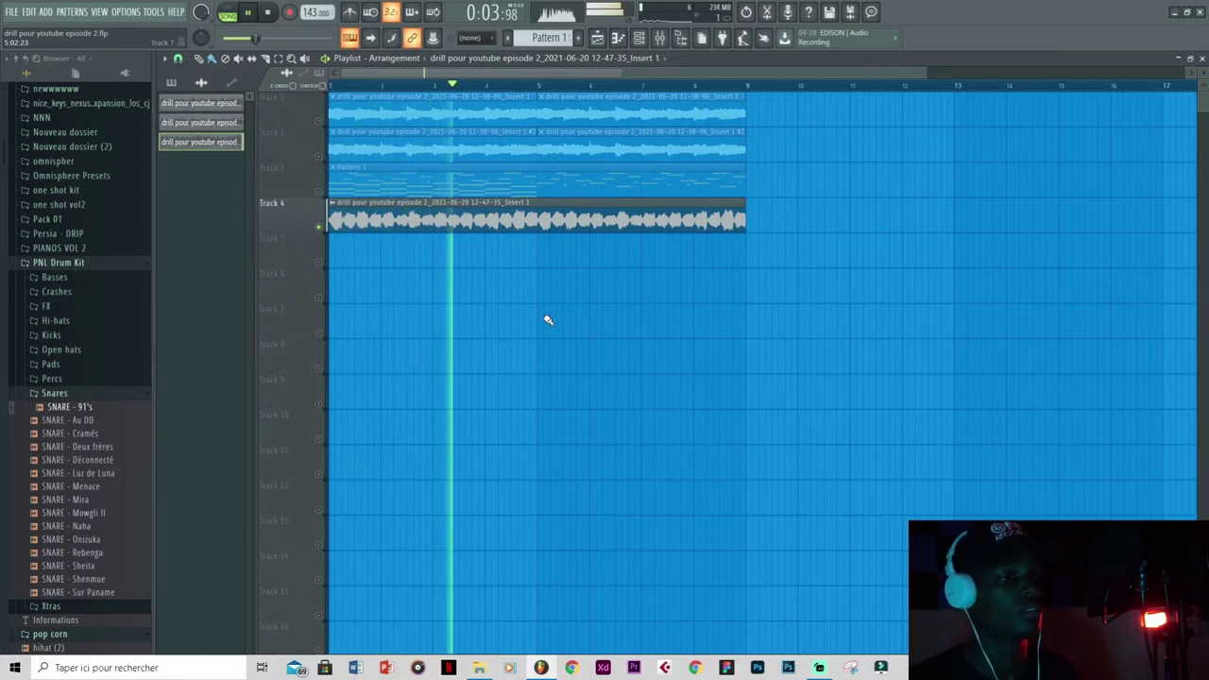
key("space")
- Mute Track 4, turn Tracks 1 and 2 back on, and play the two rendered melody tracks
left_click(638, 38)
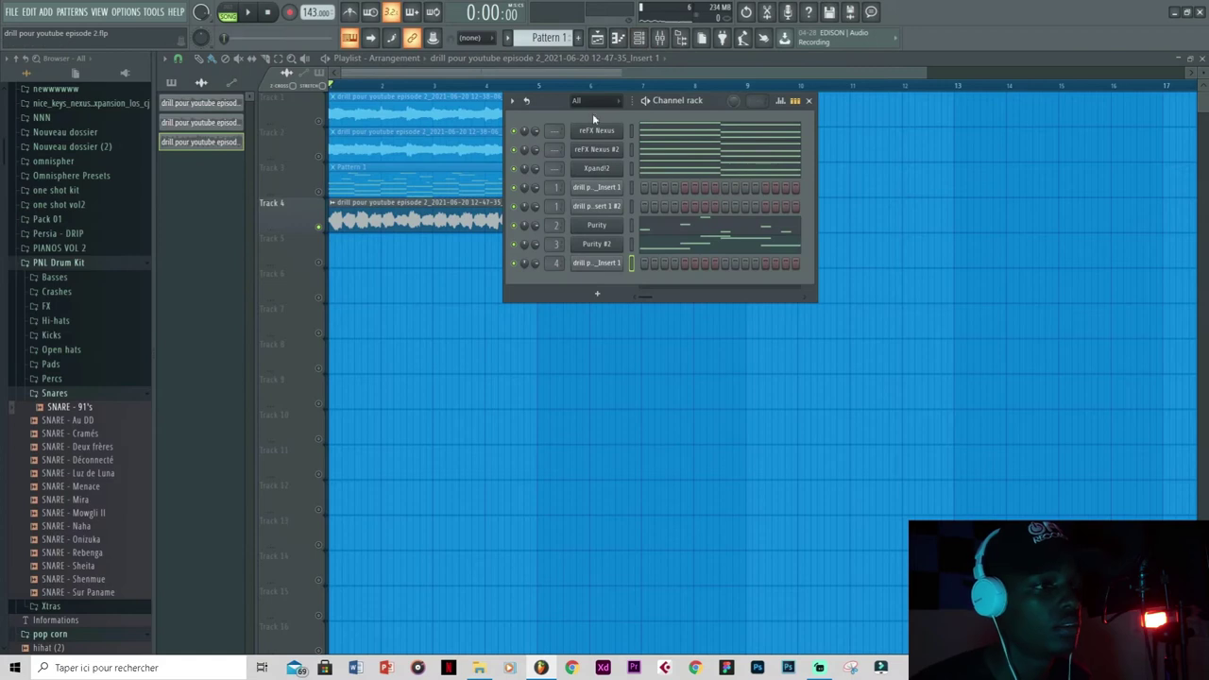
left_click(319, 228)
left_click(319, 120)
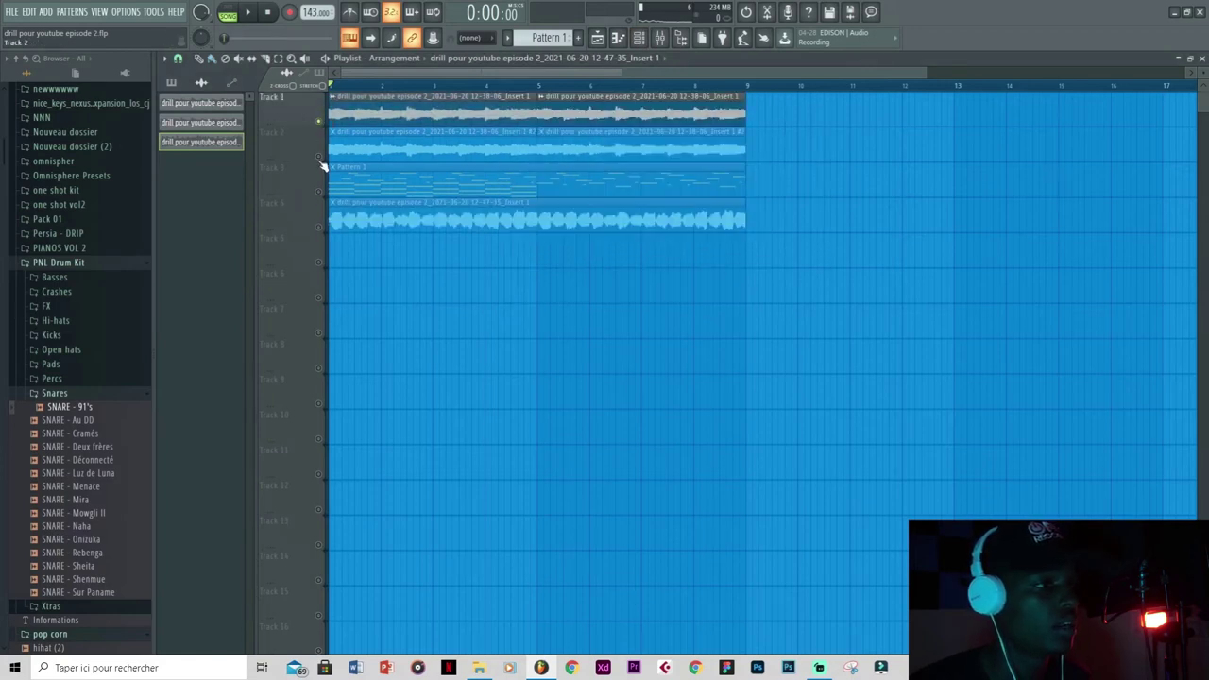
left_click(320, 155)
key("space")
- Add the M - SYLLA SNARE sample from the pop corn folder as a channel and place a C5 hit on beat 3 of bar 1
left_click(639, 38)
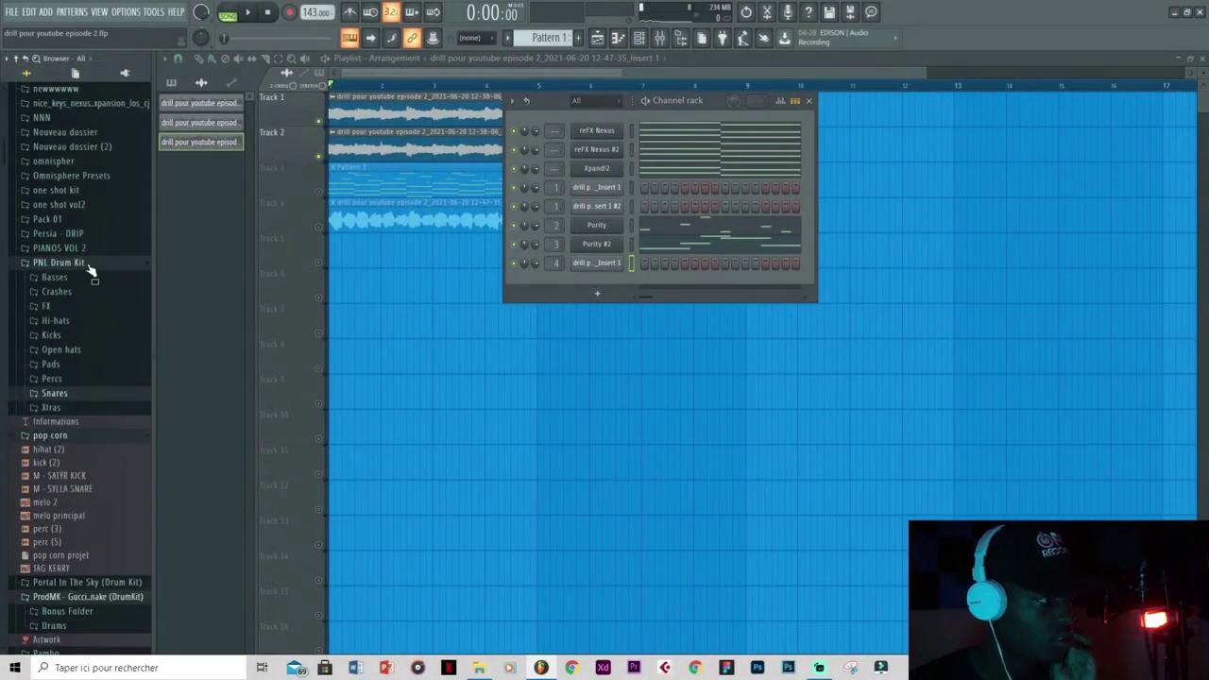
left_click(90, 266)
left_click(95, 332)
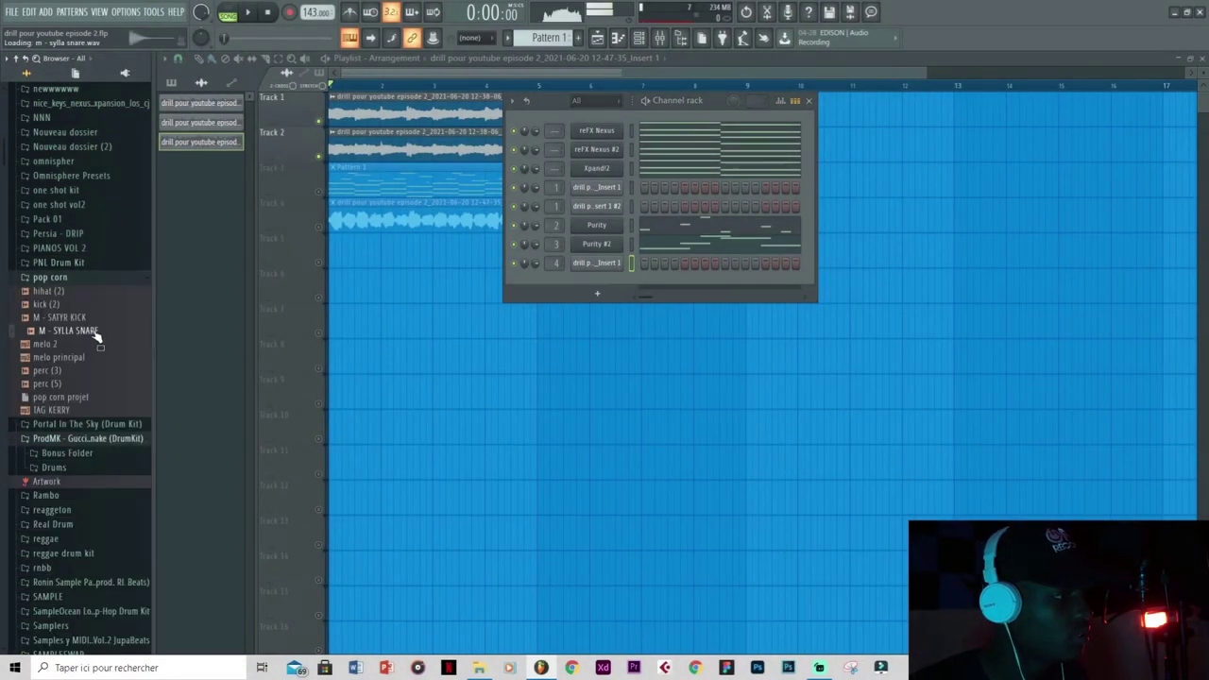
left_click_drag(92, 333, 598, 282)
right_click(597, 281)
left_click(638, 283)
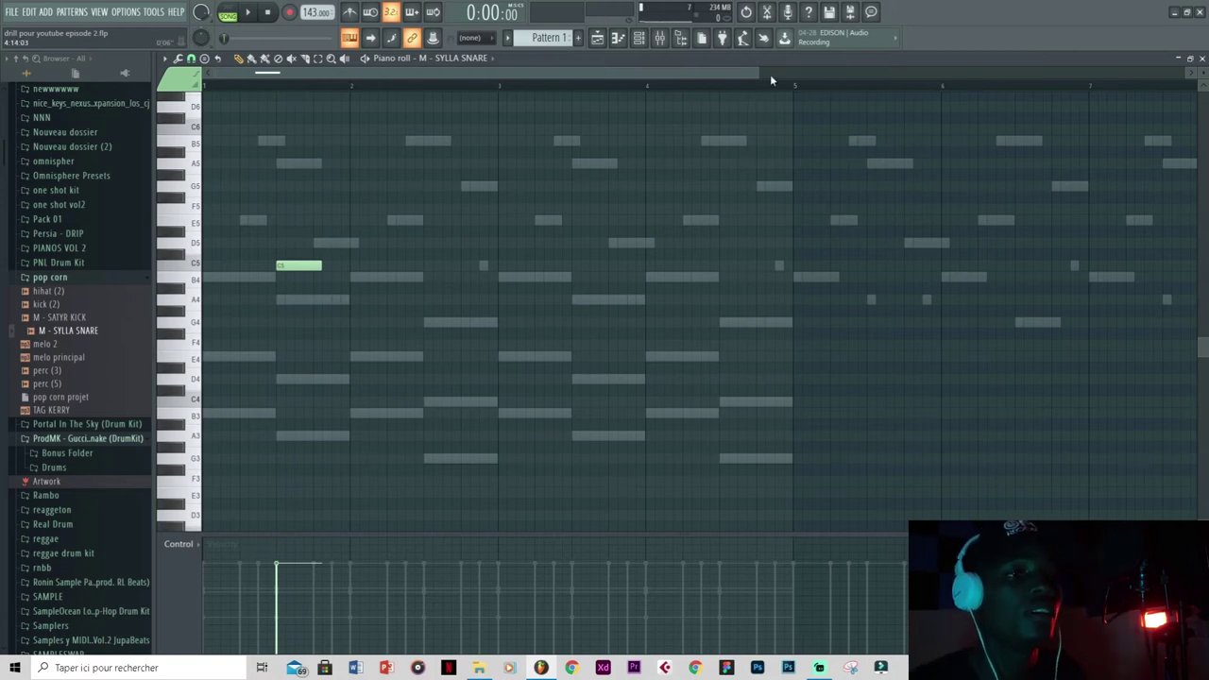
- Place a second C5 snare hit on beat 4 of bar 2, auditioning its timing against the melody
left_click_drag(759, 74, 699, 79)
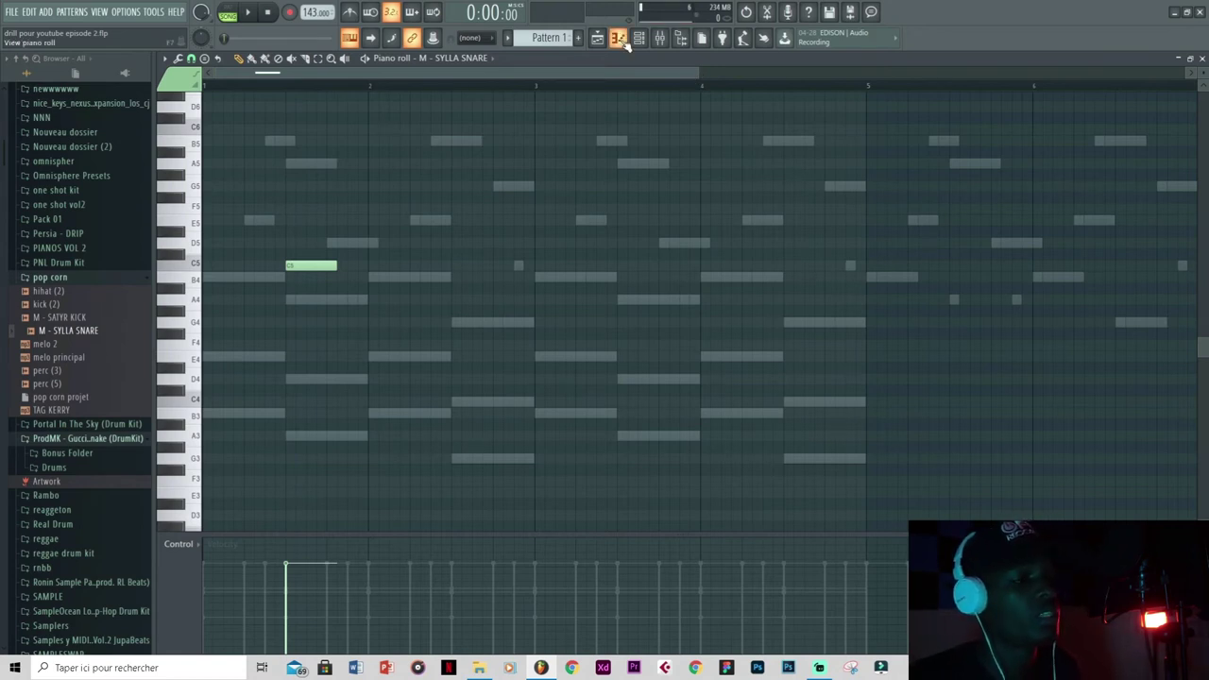
key("space")
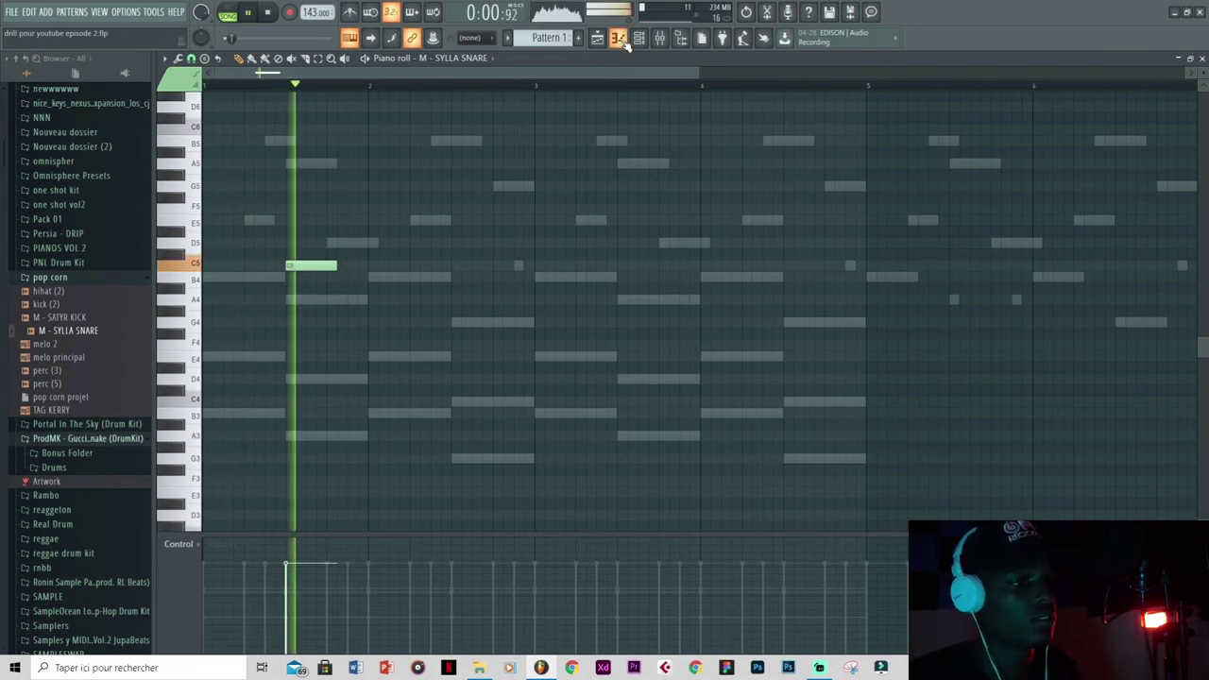
key("space")
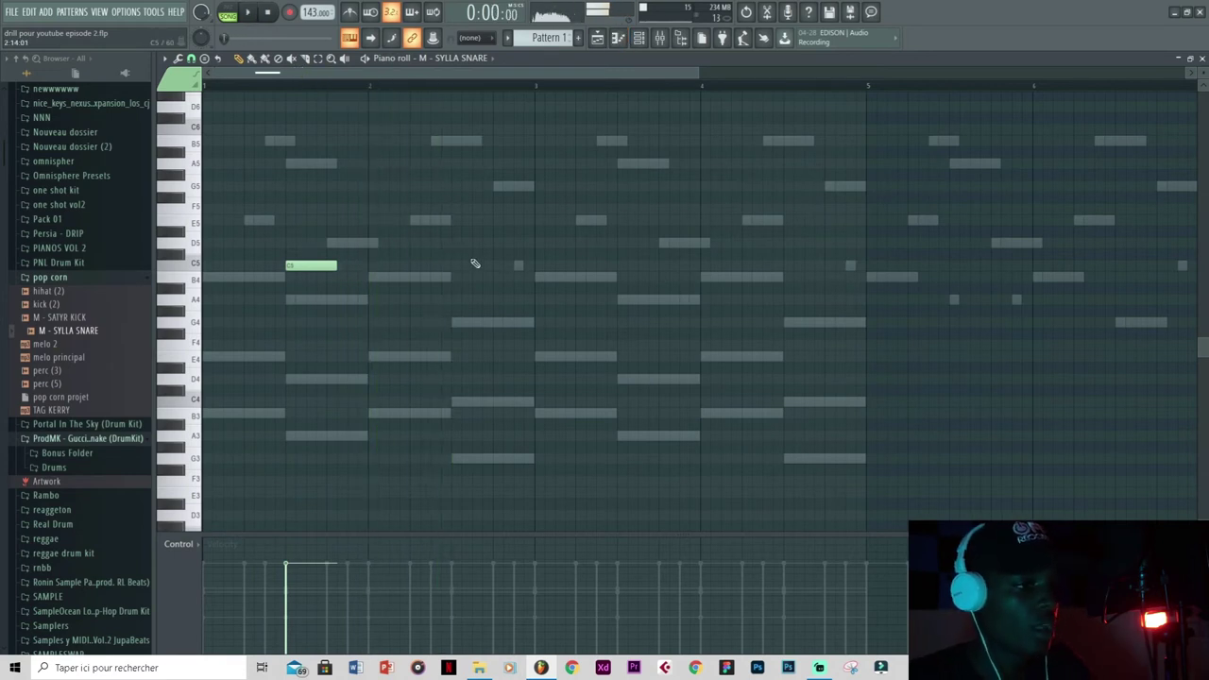
left_click(452, 265)
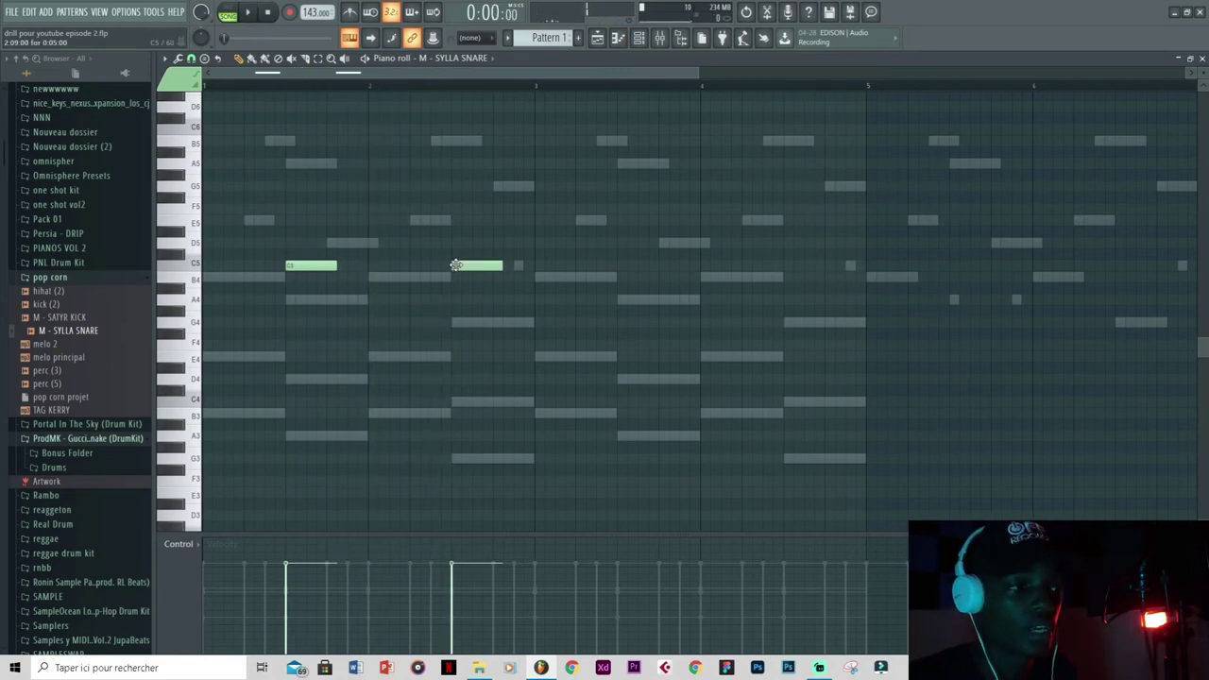
key("space")
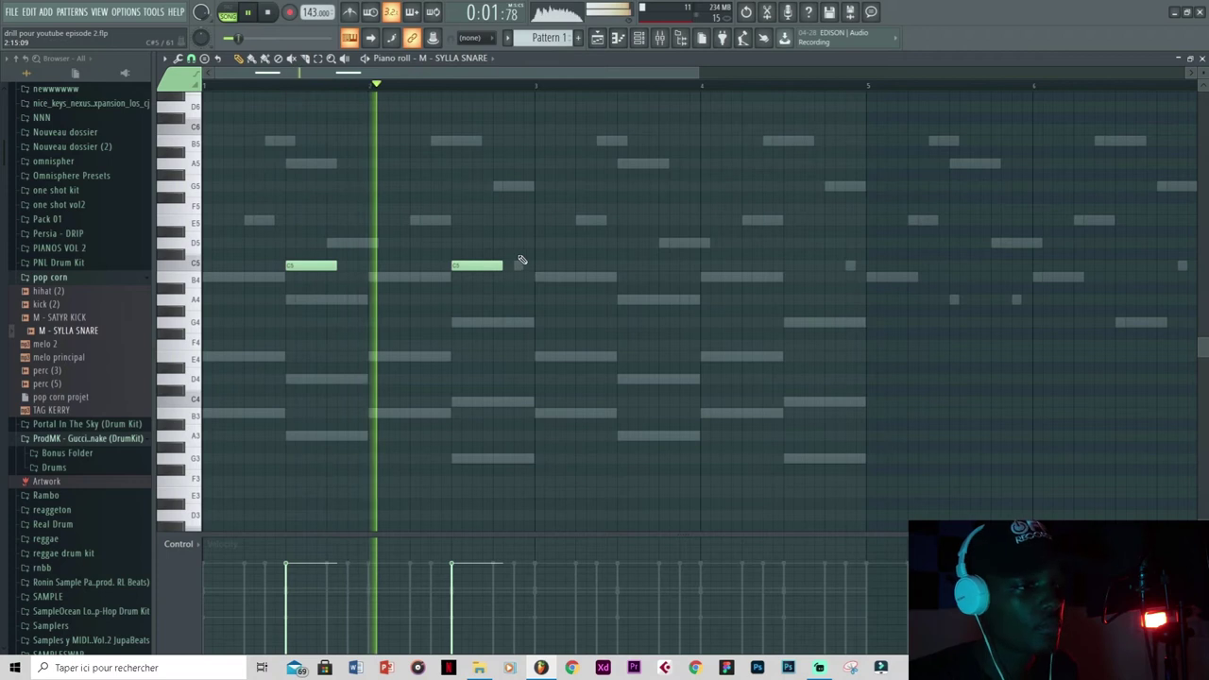
key("space")
left_click_drag(502, 266, 522, 266)
key("space")
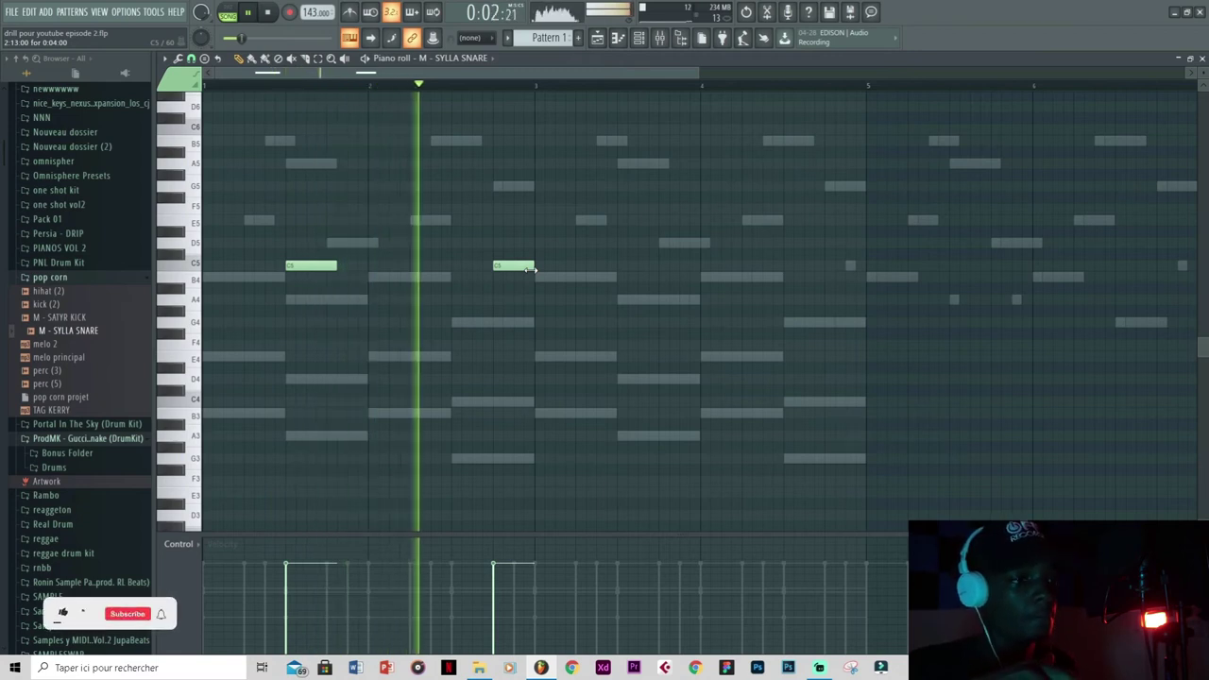
key("space")
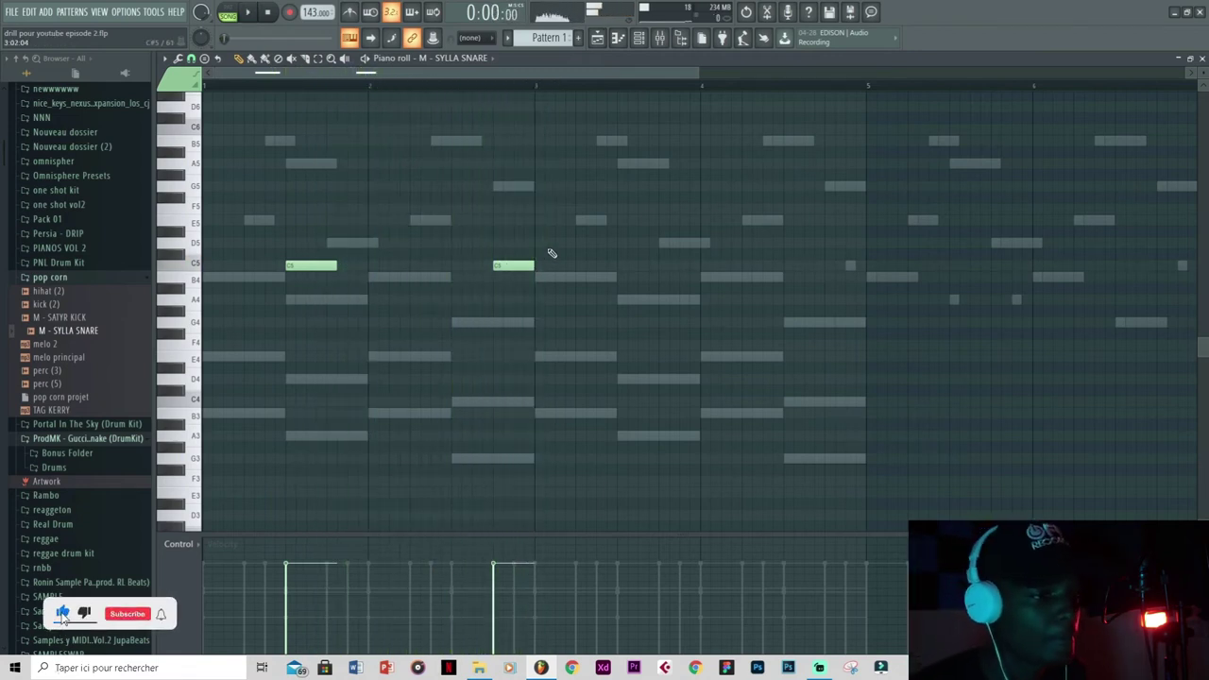
- Add C5 snare hits on beat 3 of bar 3 and two short ones on steps 11 and 15 of bar 4
left_click(610, 267)
left_click_drag(612, 268, 622, 267)
left_click(846, 266)
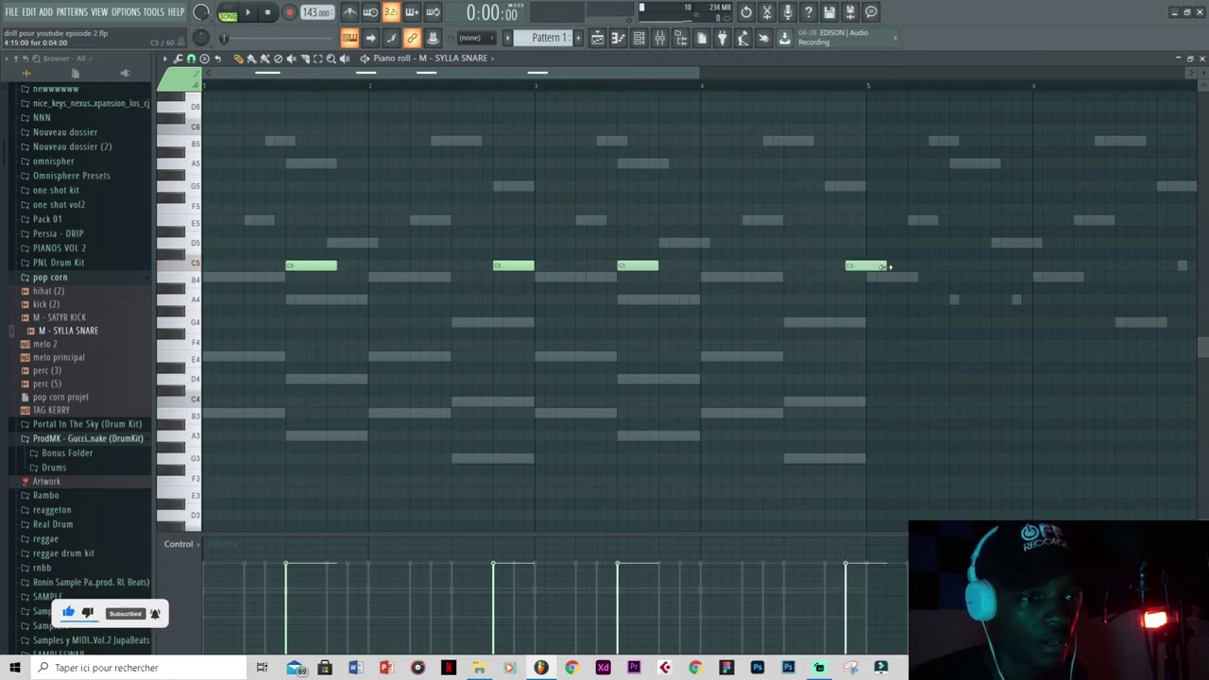
left_click_drag(886, 266, 866, 267)
left_click(822, 266)
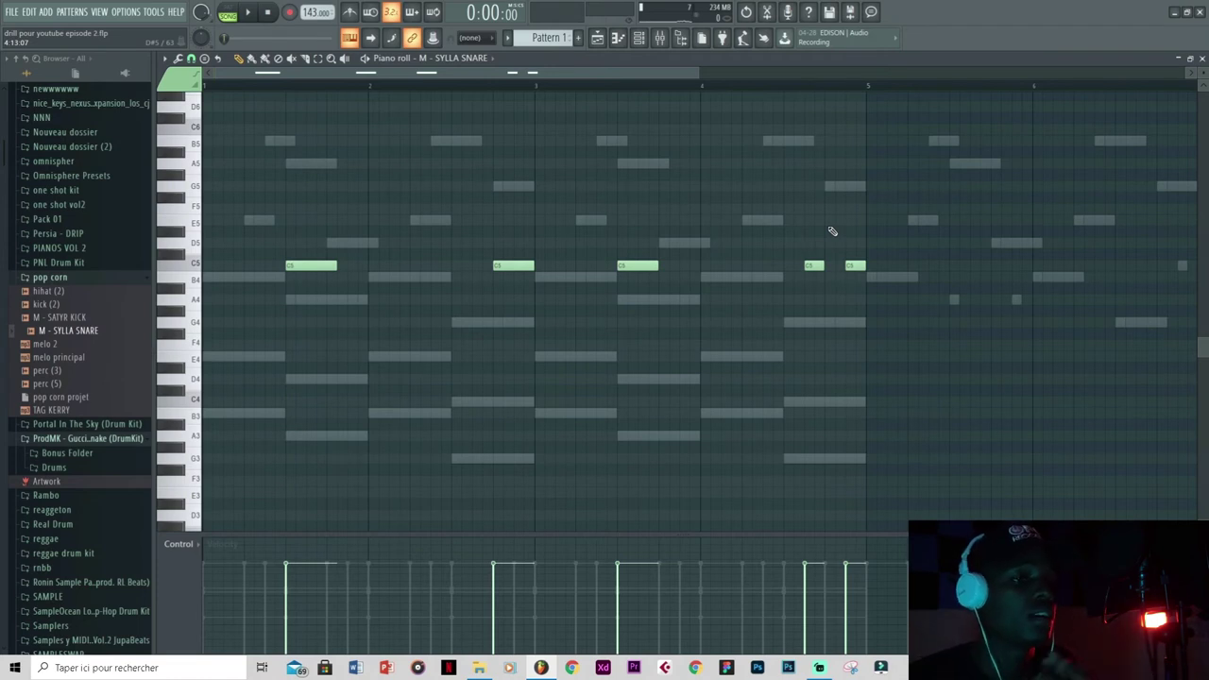
- Repeat the snare pattern in bars 5 to 8, mute the reFX Nexus, Xpand!2 and Purity channels, and play the beat
scroll(832, 232, "down", 2)
key("F6")
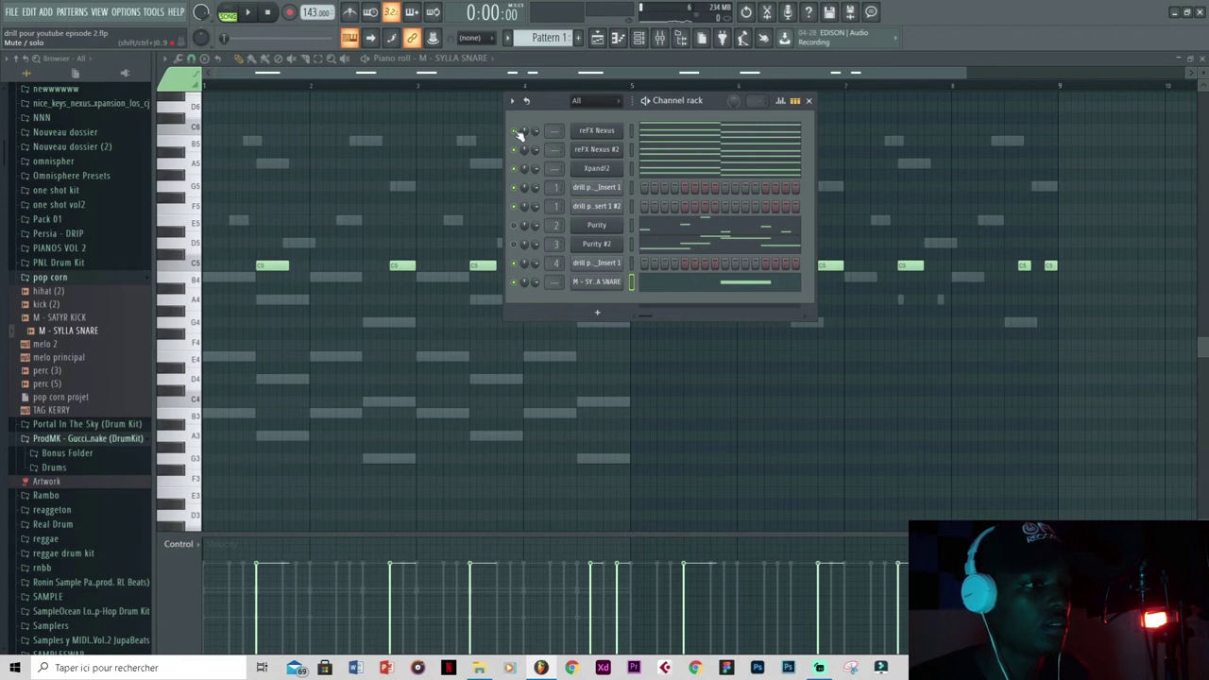
key("space")
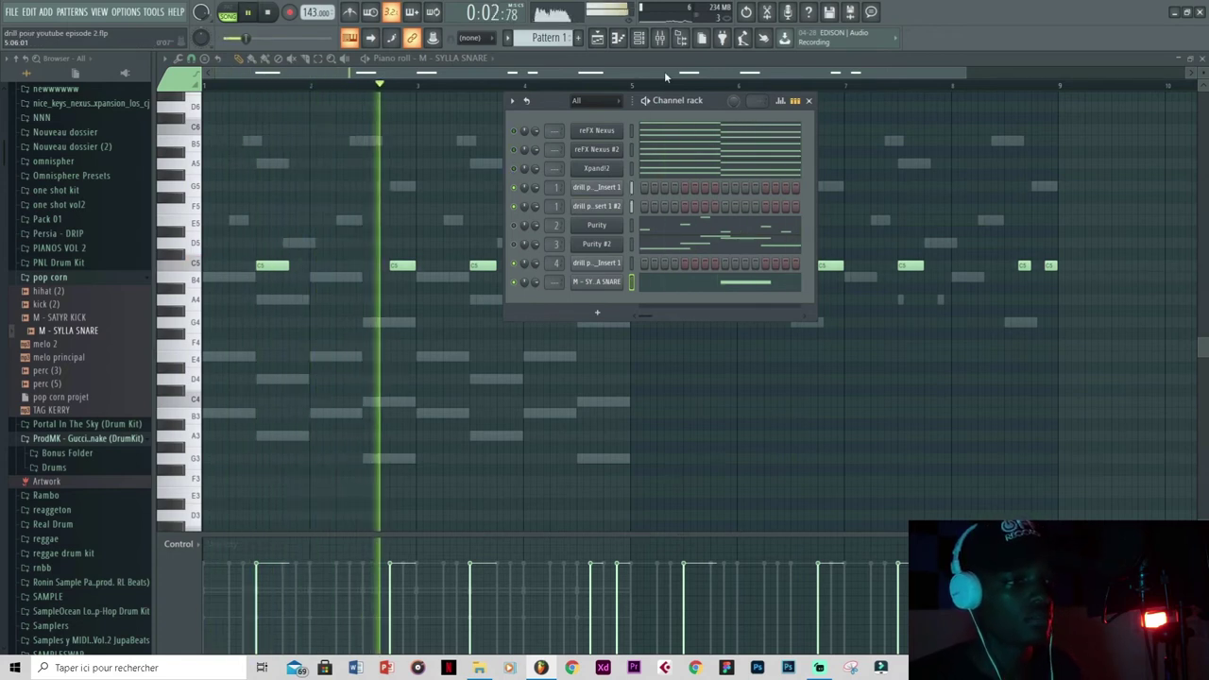
- Save the project while the beat plays, and stop the playback
key("F6")
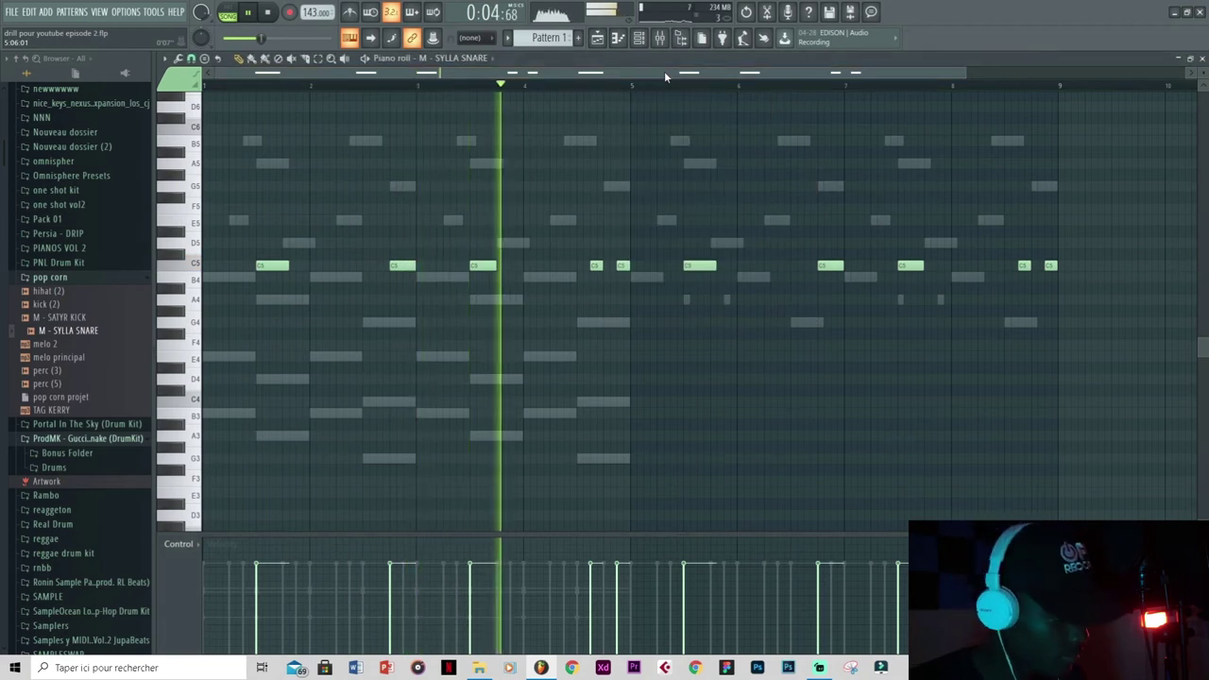
key("ctrl+s")
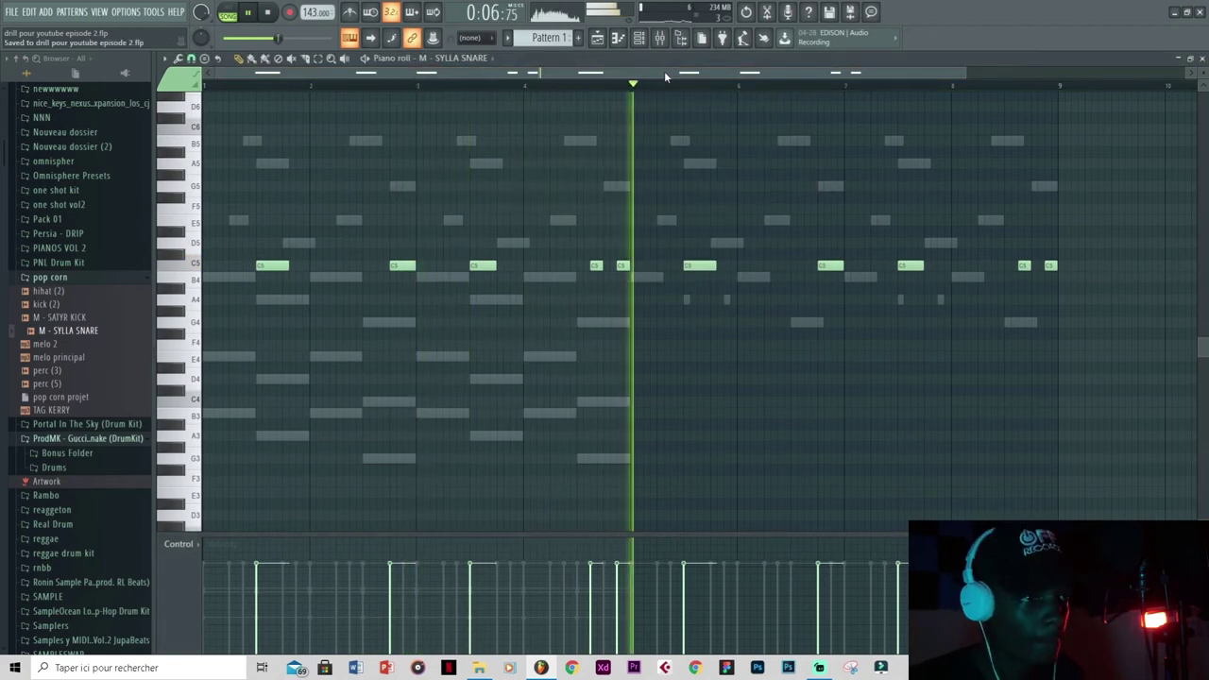
key("space")
- Add the Perc - Enough sample from the ProdMK drum kit's Percs folder as a new channel
key("F6")
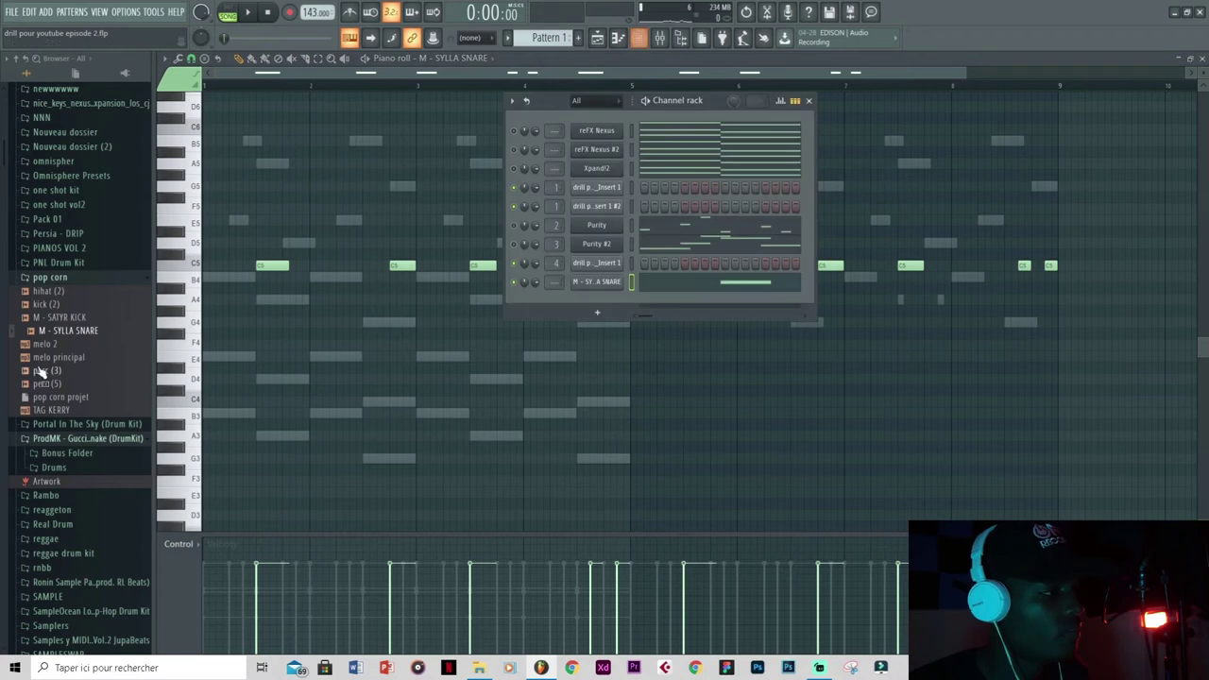
left_click(80, 281)
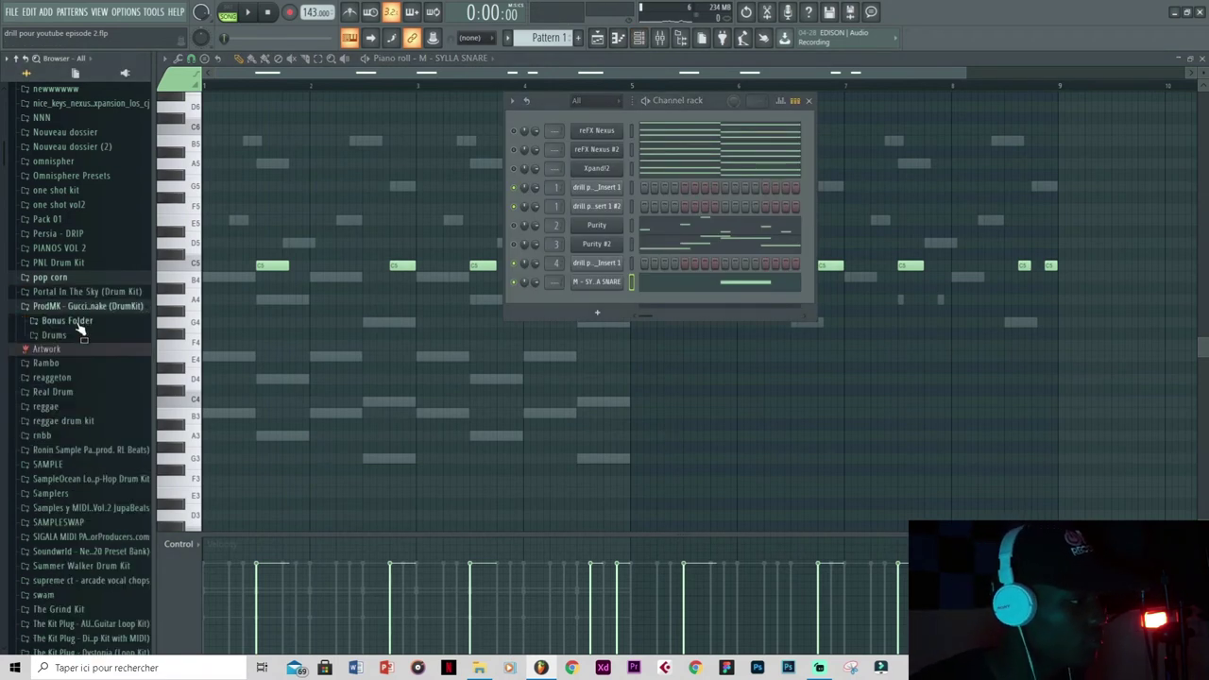
left_click(81, 337)
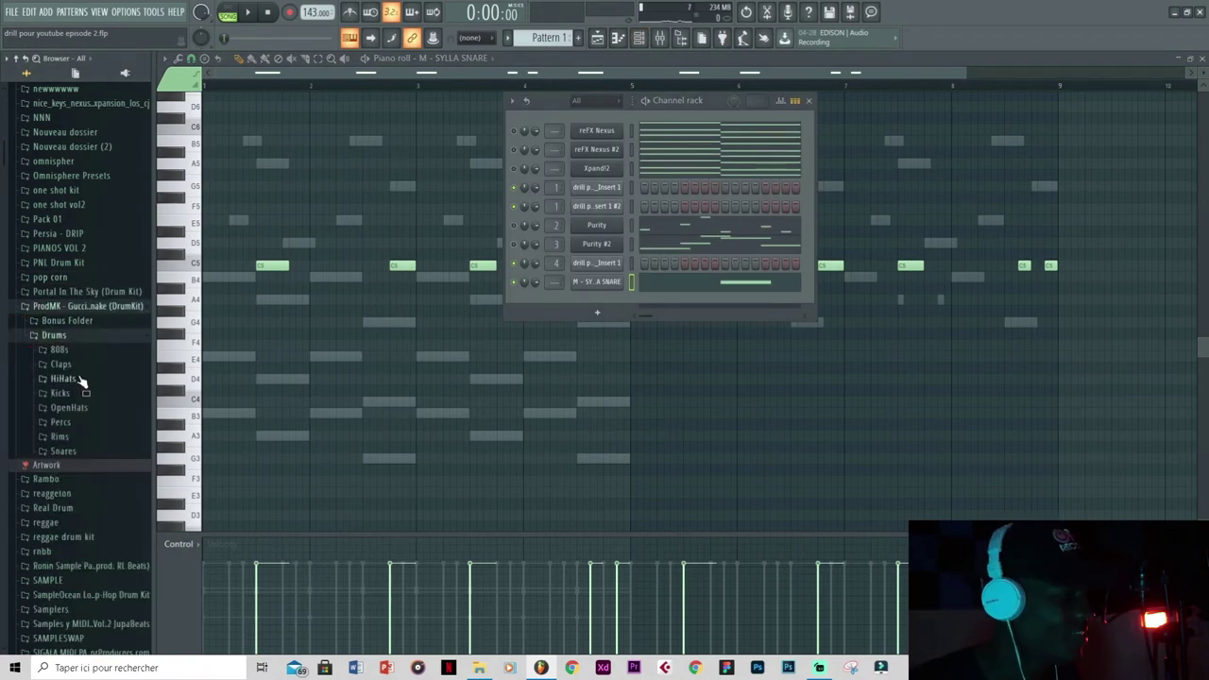
left_click(84, 423)
left_click(78, 449)
left_click(81, 462)
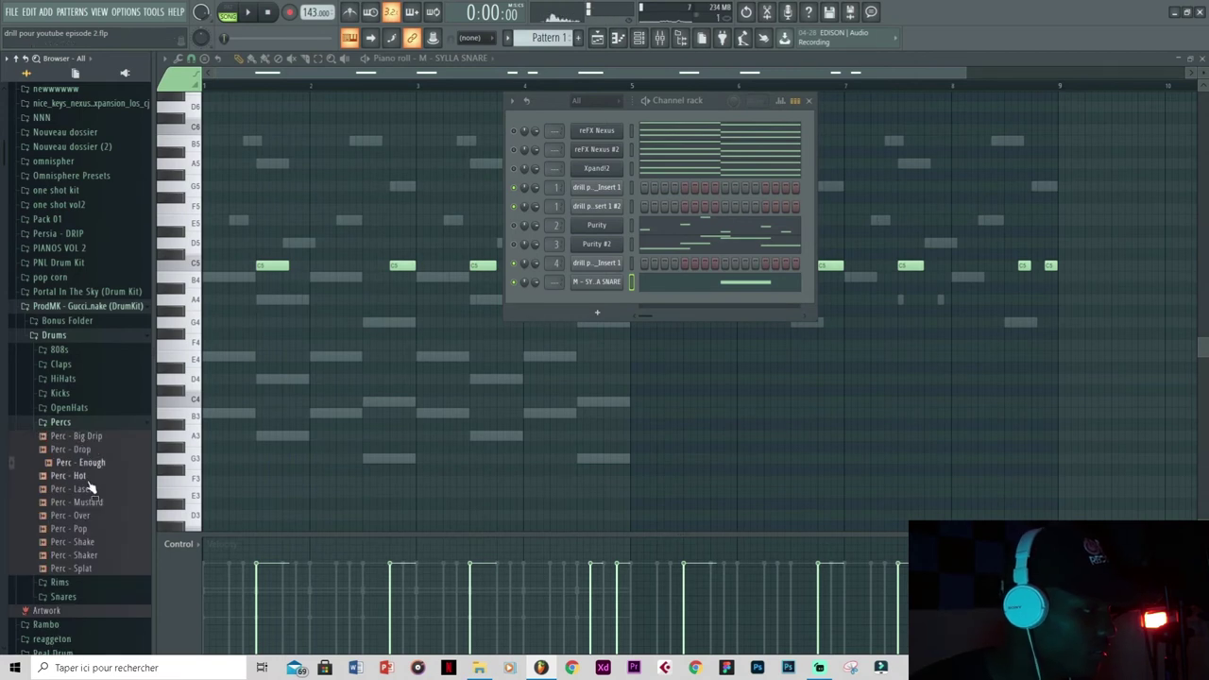
left_click(90, 466)
left_click_drag(476, 458, 609, 299)
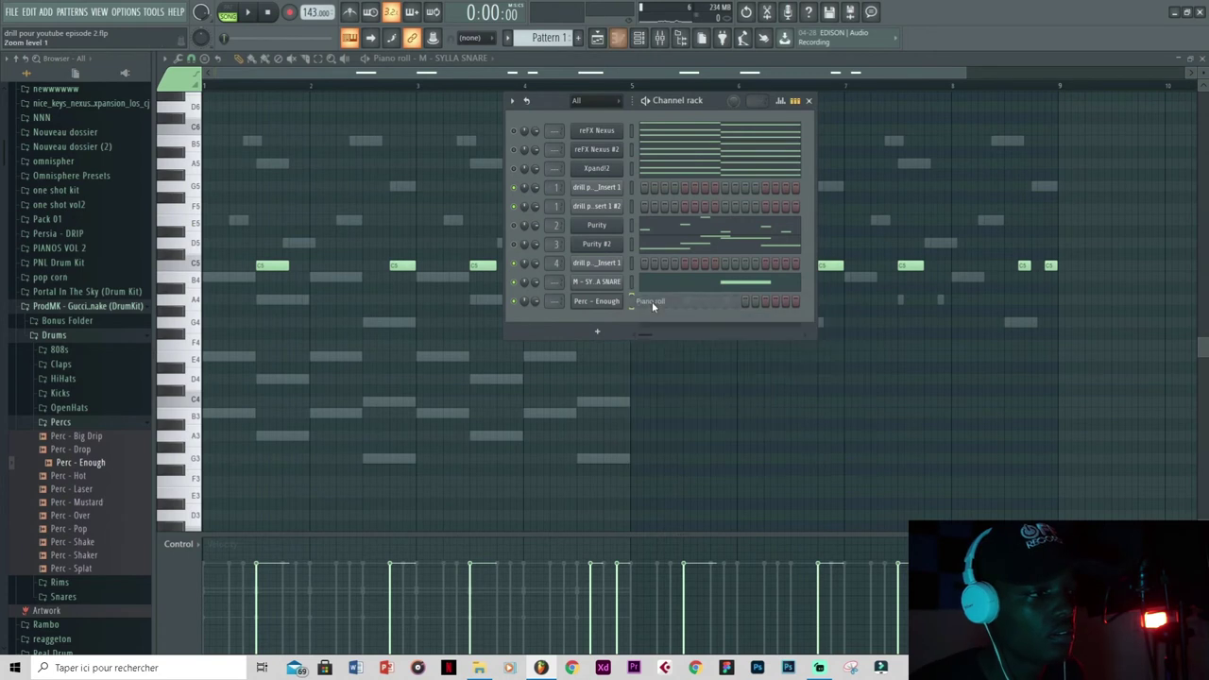
- Draw three consecutive C5 hits for Perc - Enough on steps 13, 14 and 15 of bar 1 and audition them
left_click(652, 306)
left_click_drag(966, 68, 597, 70)
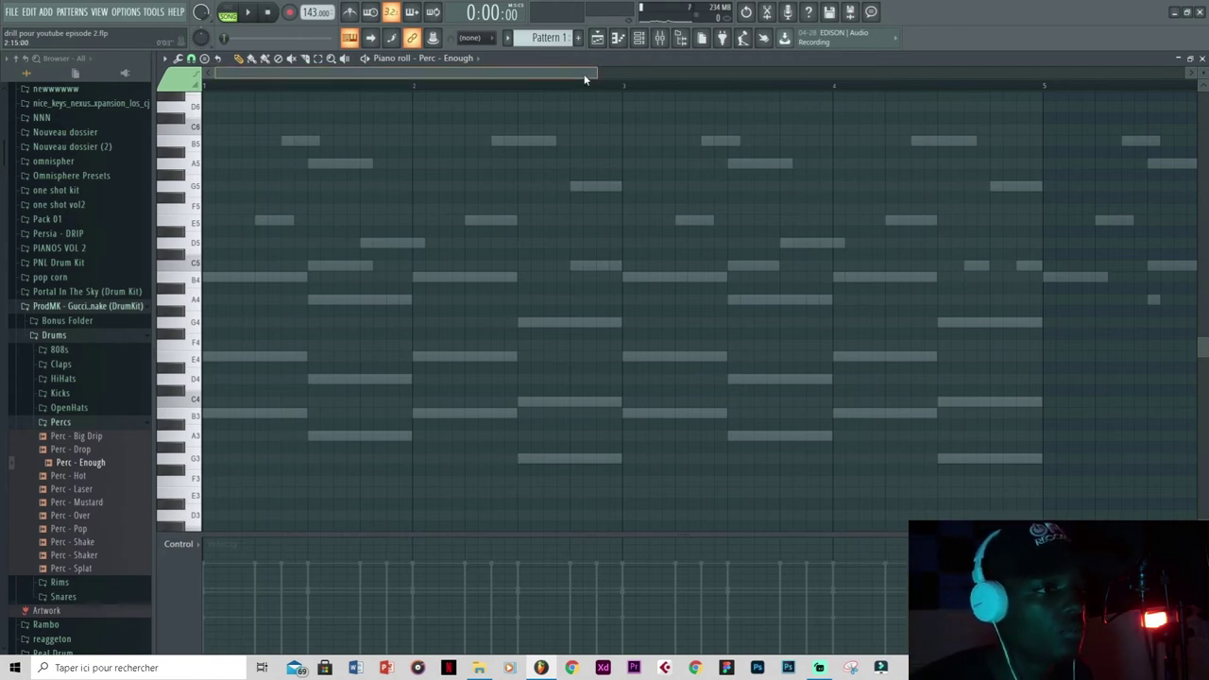
left_click_drag(593, 73, 411, 74)
left_click(441, 279)
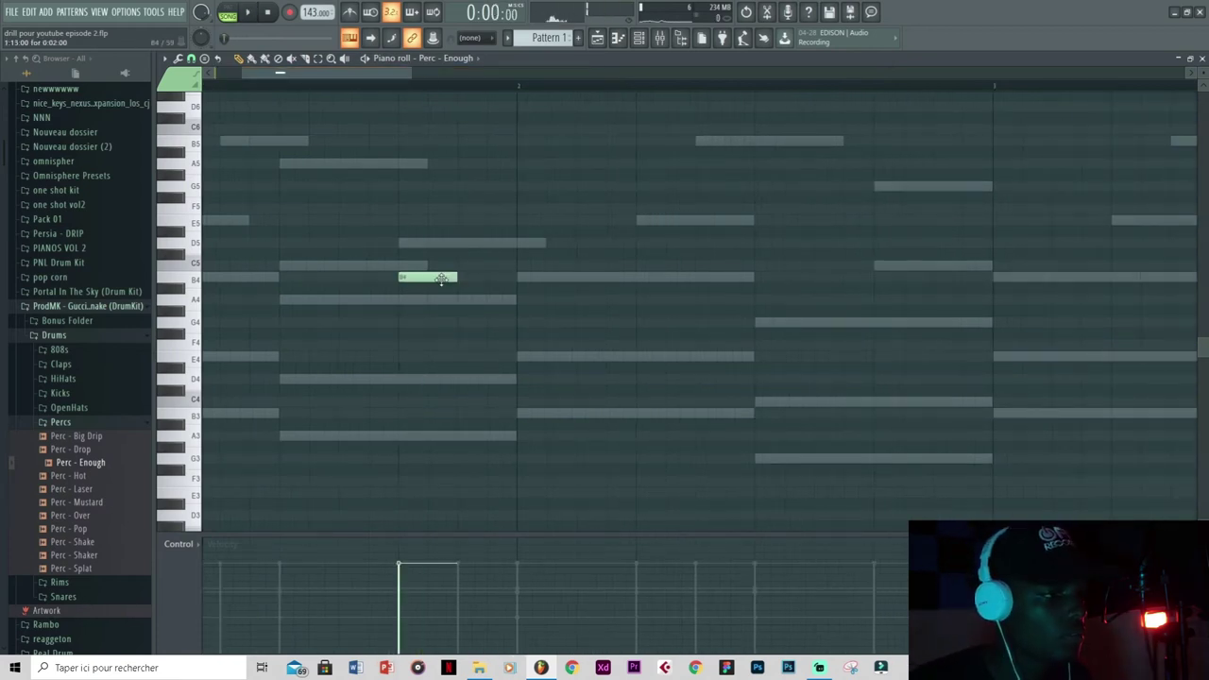
left_click_drag(415, 277, 416, 266)
left_click(443, 266)
left_click(471, 266)
key("space")
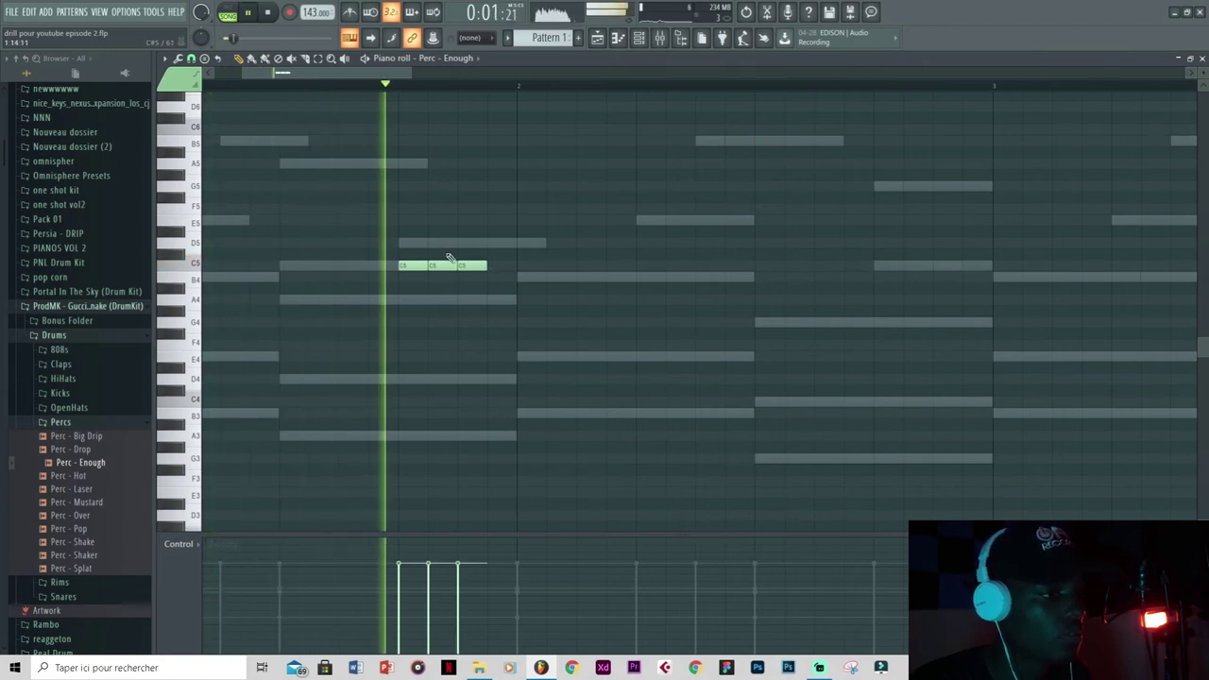
- Add C5 perc hits on steps 3, 7 and 11 of bar 2 while checking them against the playback
left_click(582, 265)
key("space")
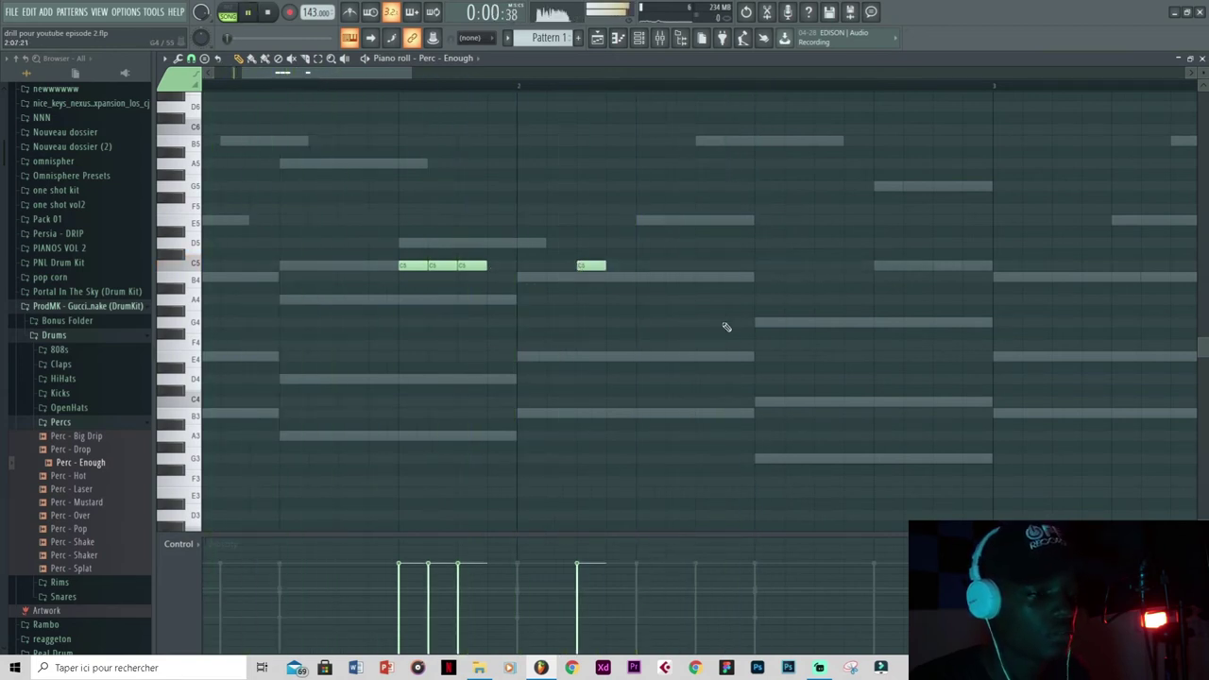
scroll(724, 324, "down", 2)
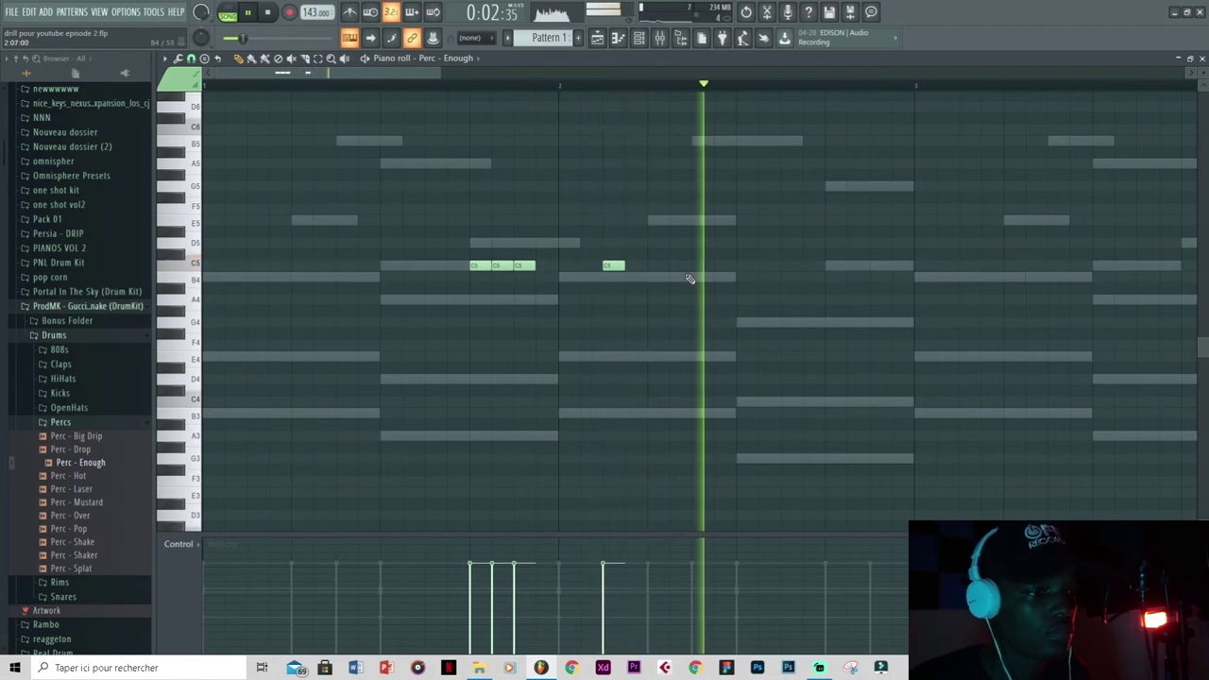
- Repeat the two-bar perc pattern through bar 8 and slightly lower the velocity of all its notes
scroll(661, 161, "down", 3)
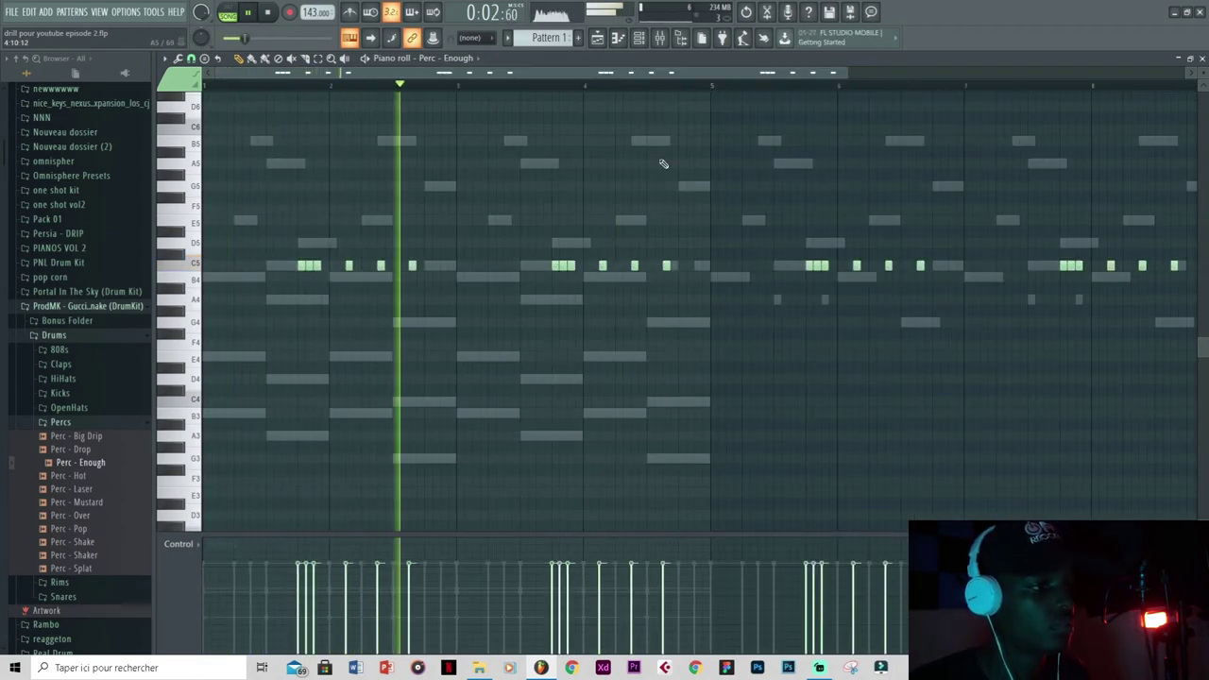
scroll(660, 183, "down", 1)
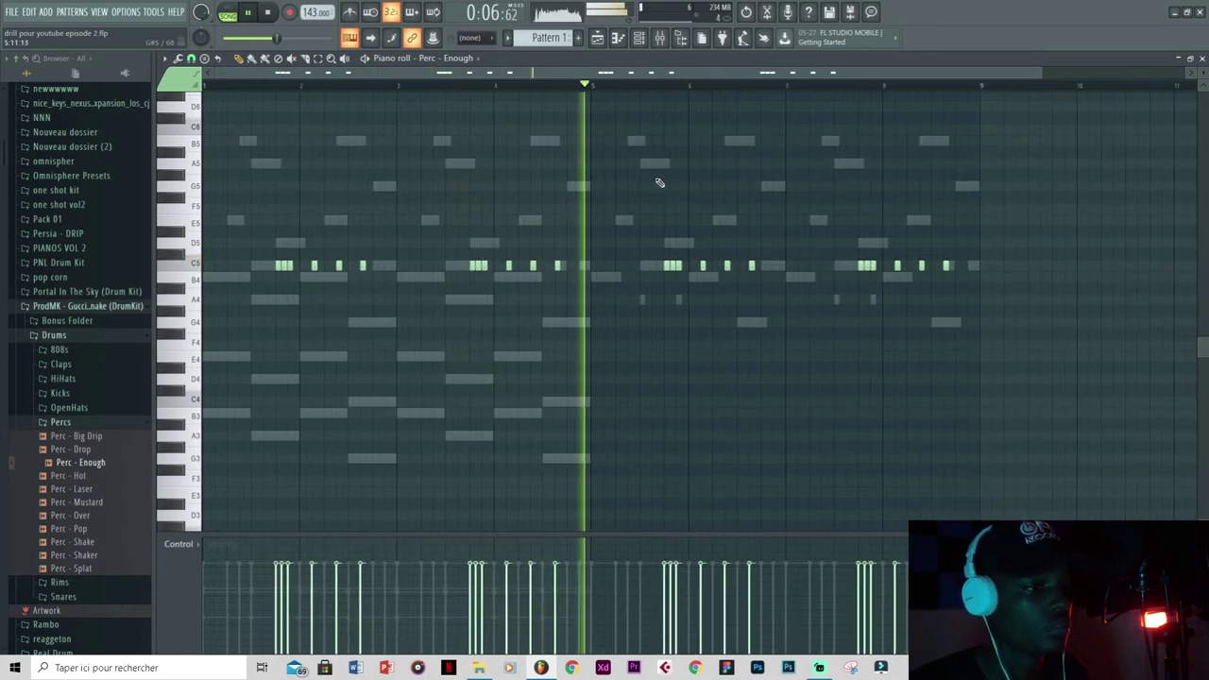
key("space")
key("ctrl+a")
- Add the HH - Drill sample from the ProdMK drum kit's HiHats folder as a new channel
key("F6")
left_click(72, 422)
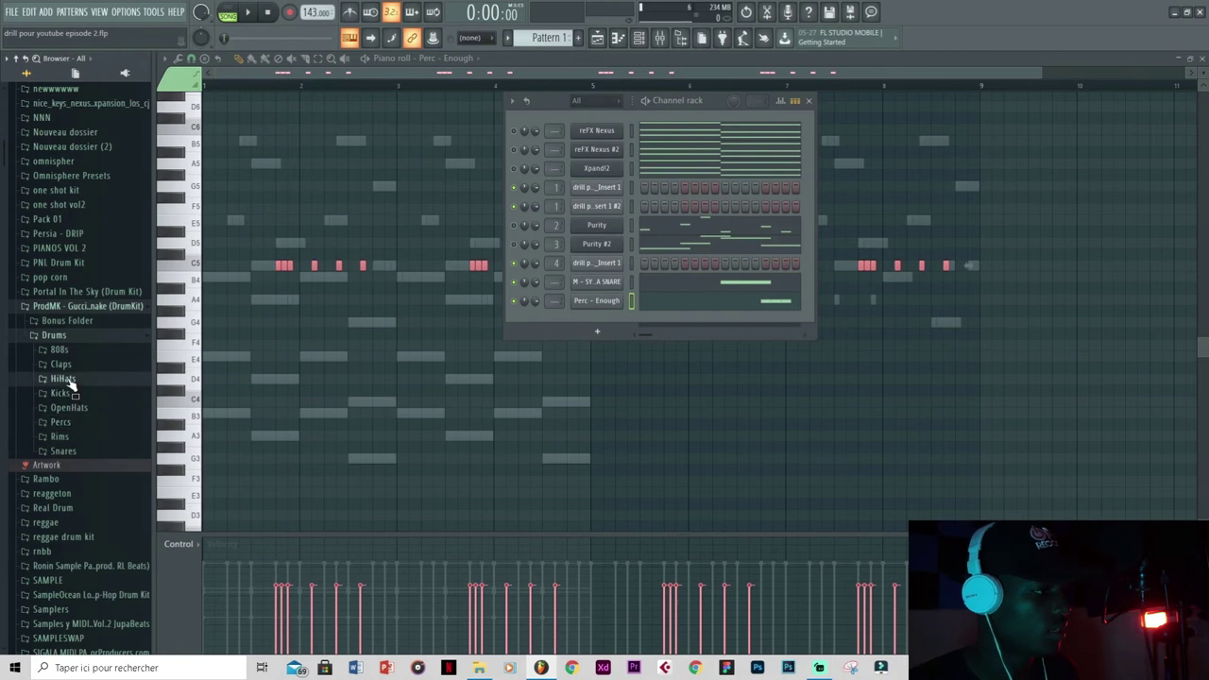
left_click(64, 378)
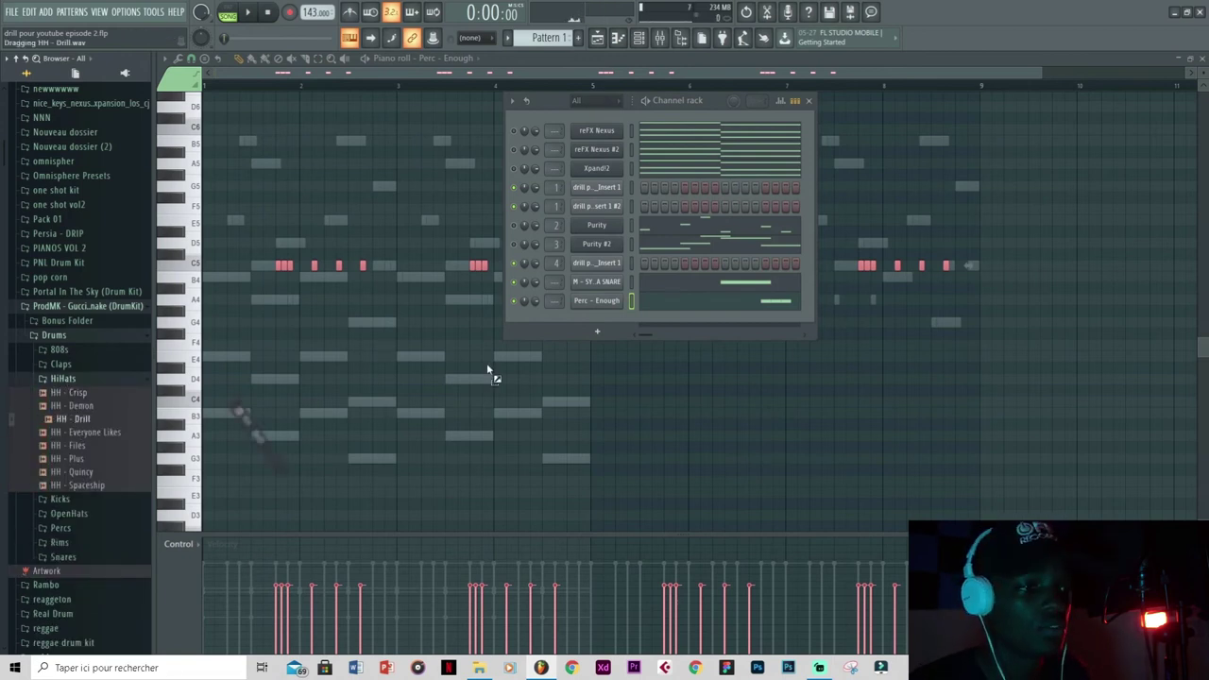
left_click_drag(608, 328, 605, 317)
- Draw C5 hits for HH - Drill on steps 1, 4 and 7 with raised velocity, and repeat them every half bar through bar 4
right_click(606, 317)
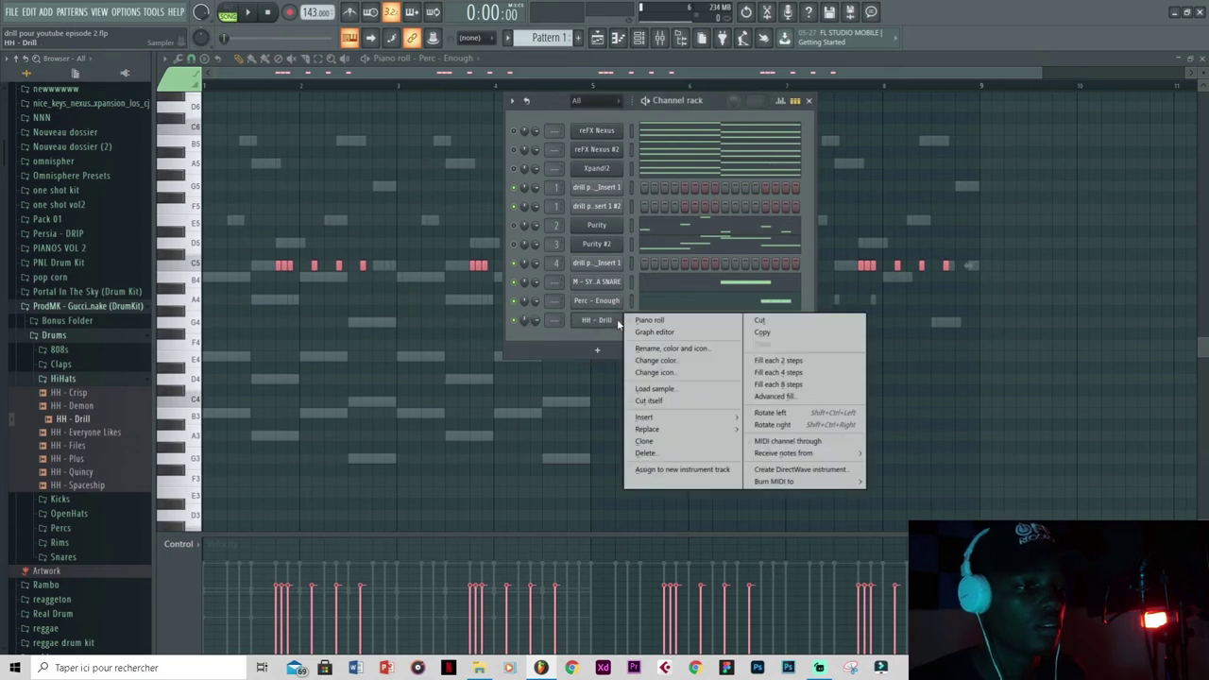
left_click(654, 324)
left_click_drag(1026, 75, 503, 162)
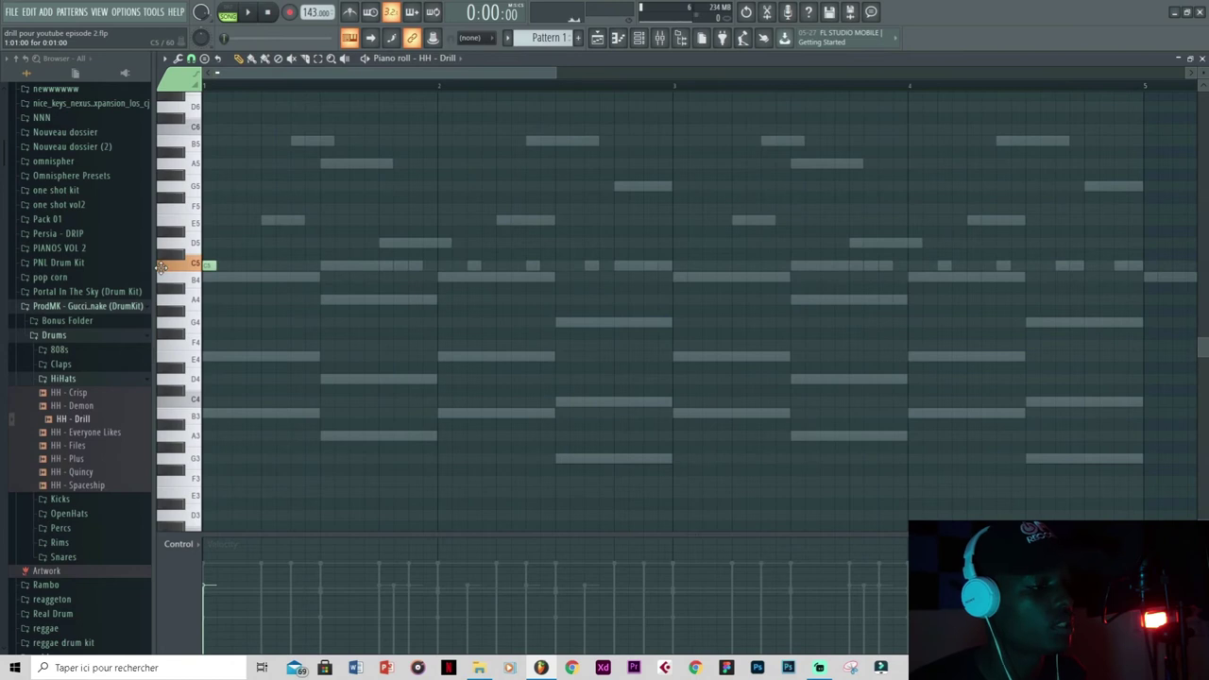
left_click(200, 565)
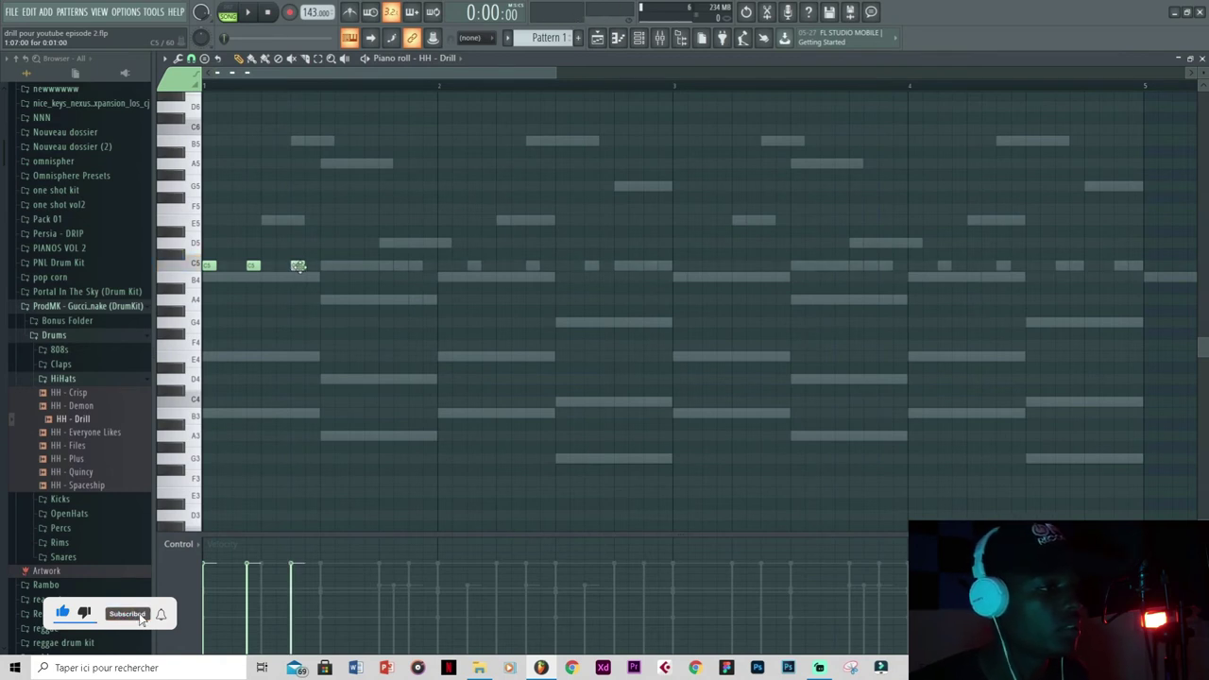
key("space")
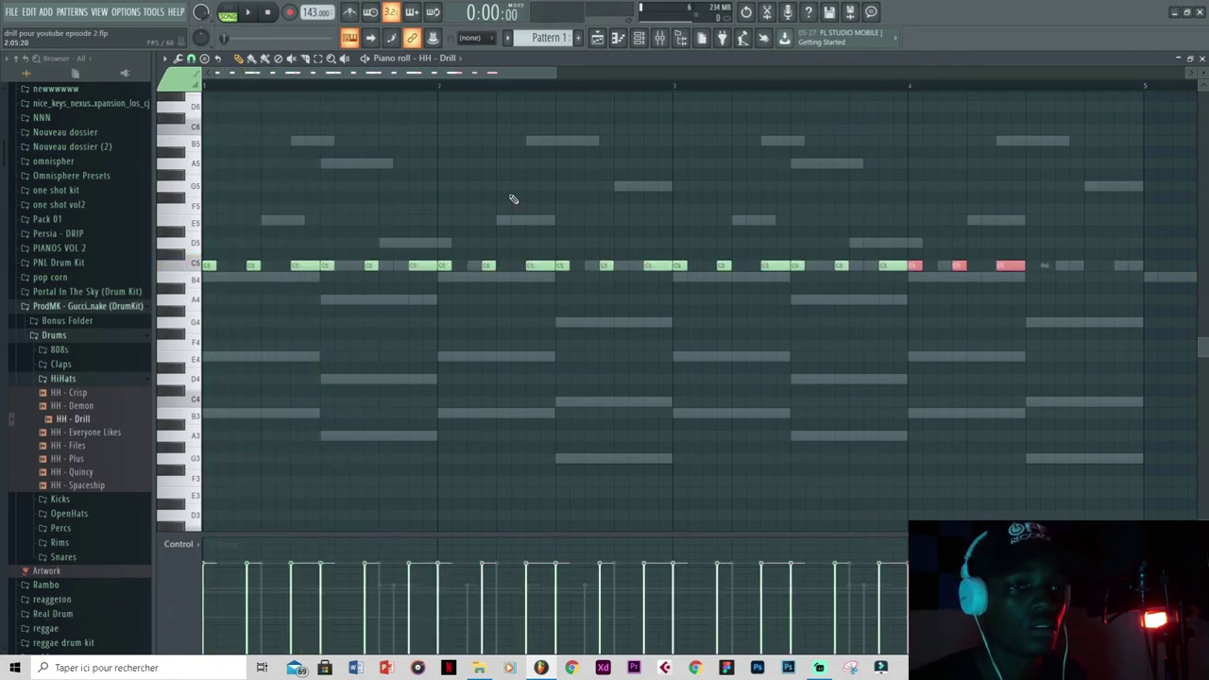
key("space")
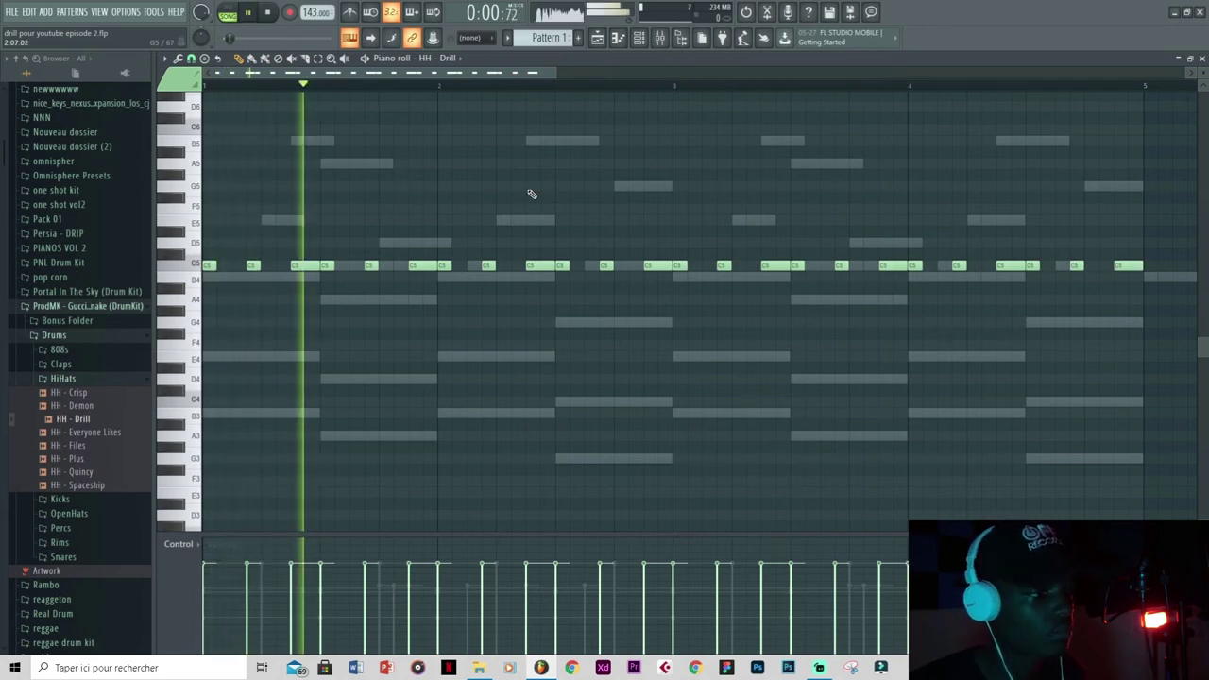
scroll(470, 119, "up", 2)
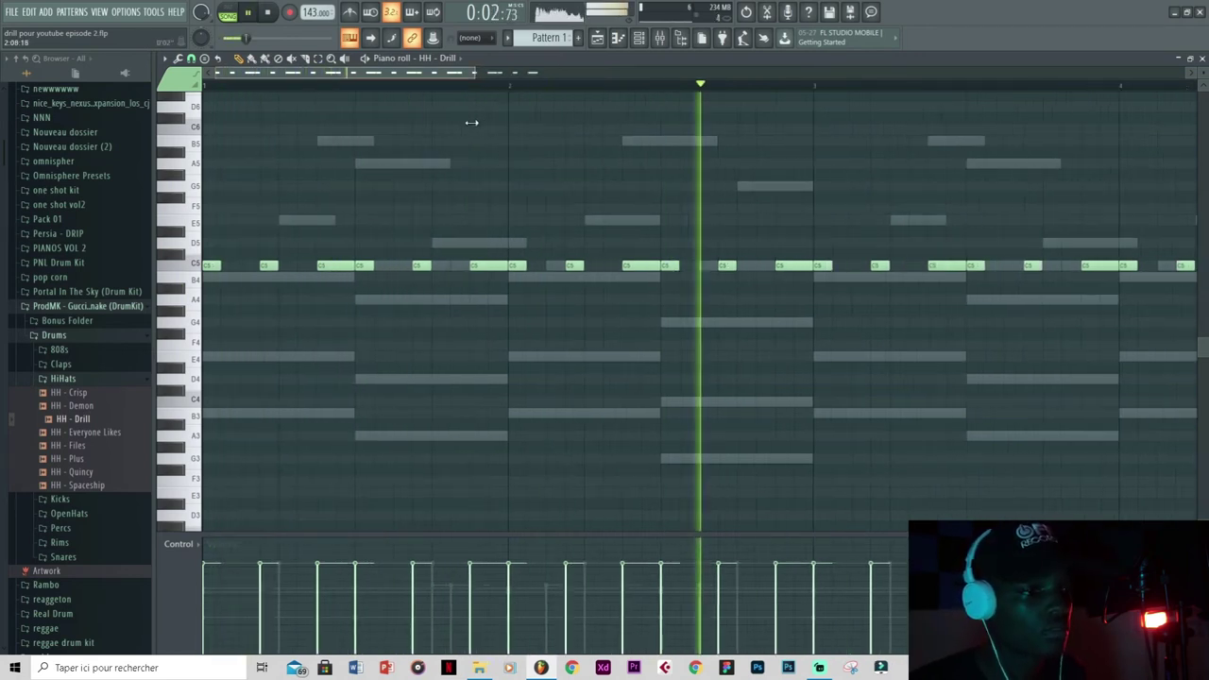
scroll(421, 126, "up", 1)
- Add two-step-long C5 hi-hat notes on step 10 of bar 1 and step 2 of bar 2, and audition the groove
key("space")
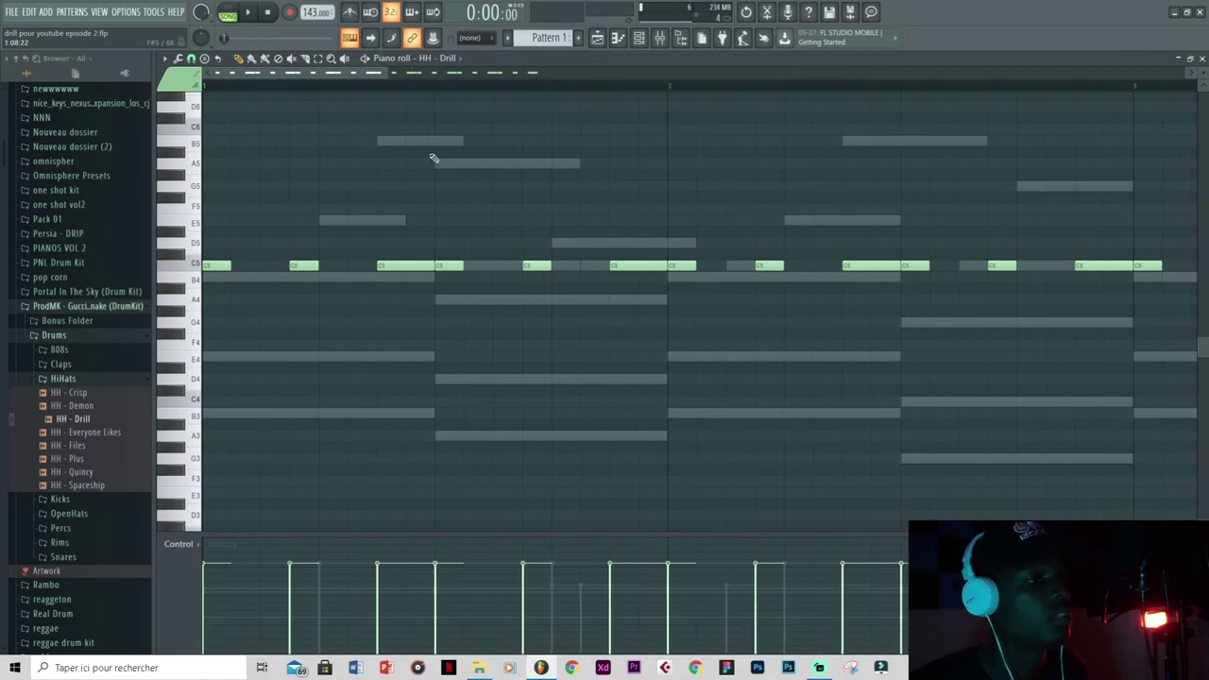
left_click(480, 265)
key("space")
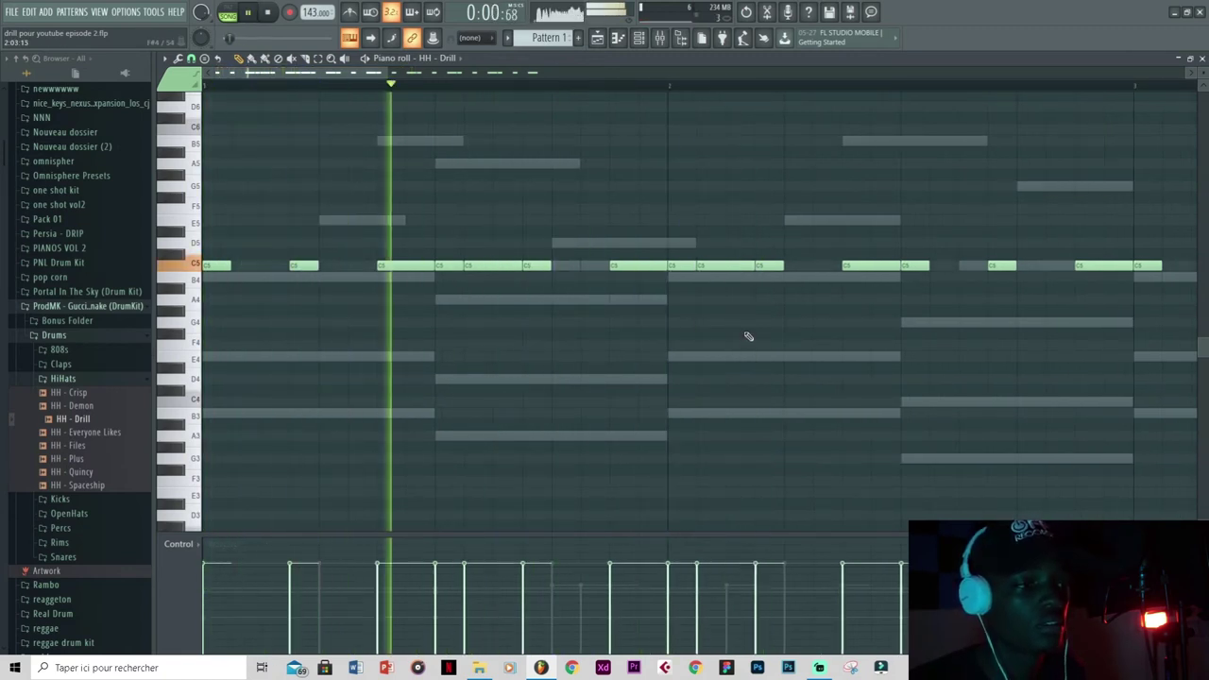
scroll(742, 332, "down", 1)
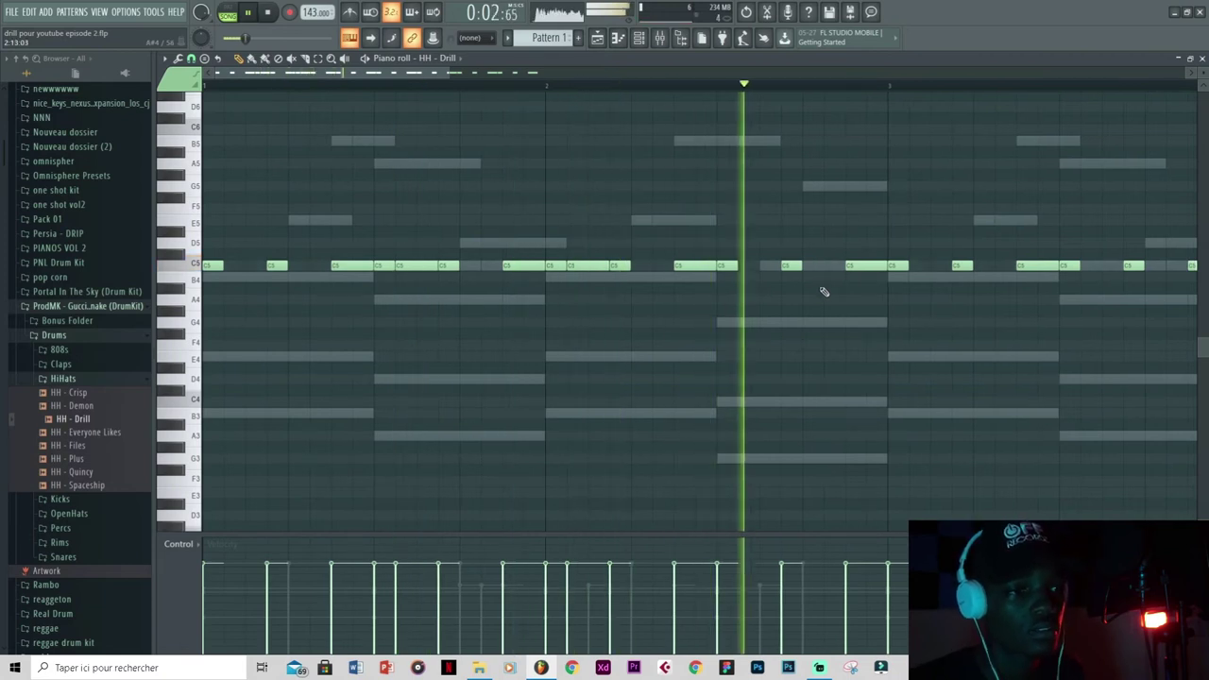
key("space")
- Replace the hi-hat notes in bars 3 and 4 with a copy of bars 1 and 2
scroll(874, 274, "down", 2)
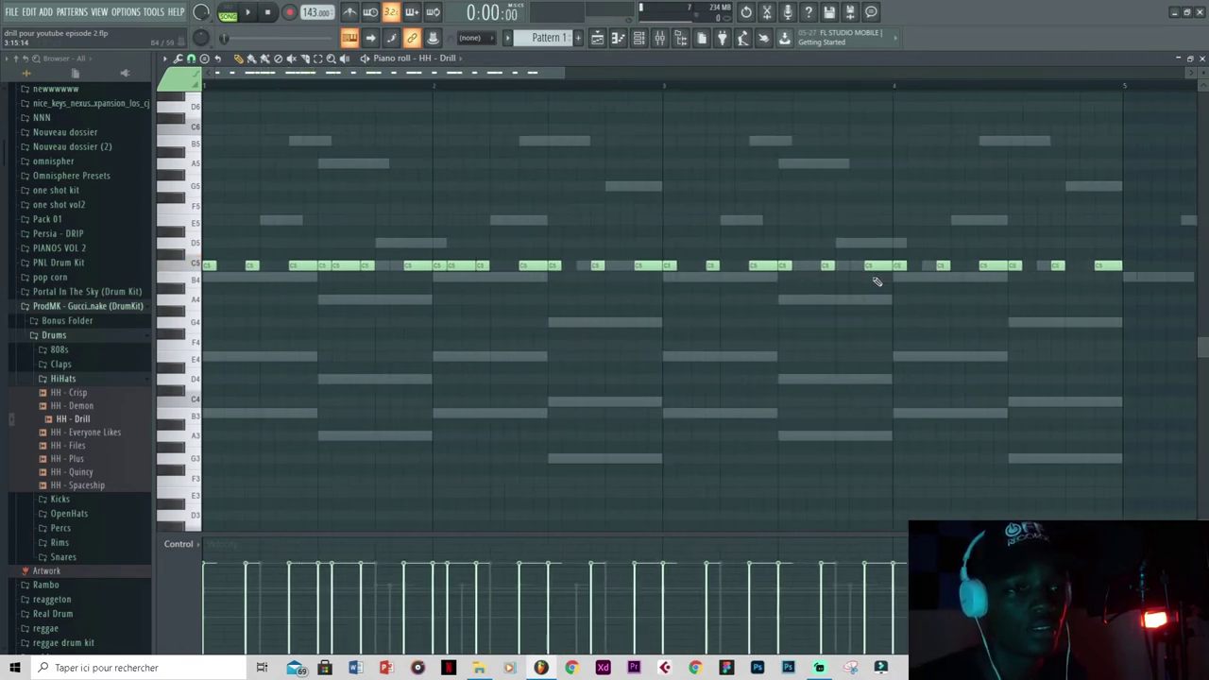
left_click_drag(996, 229, 584, 327)
key("Delete")
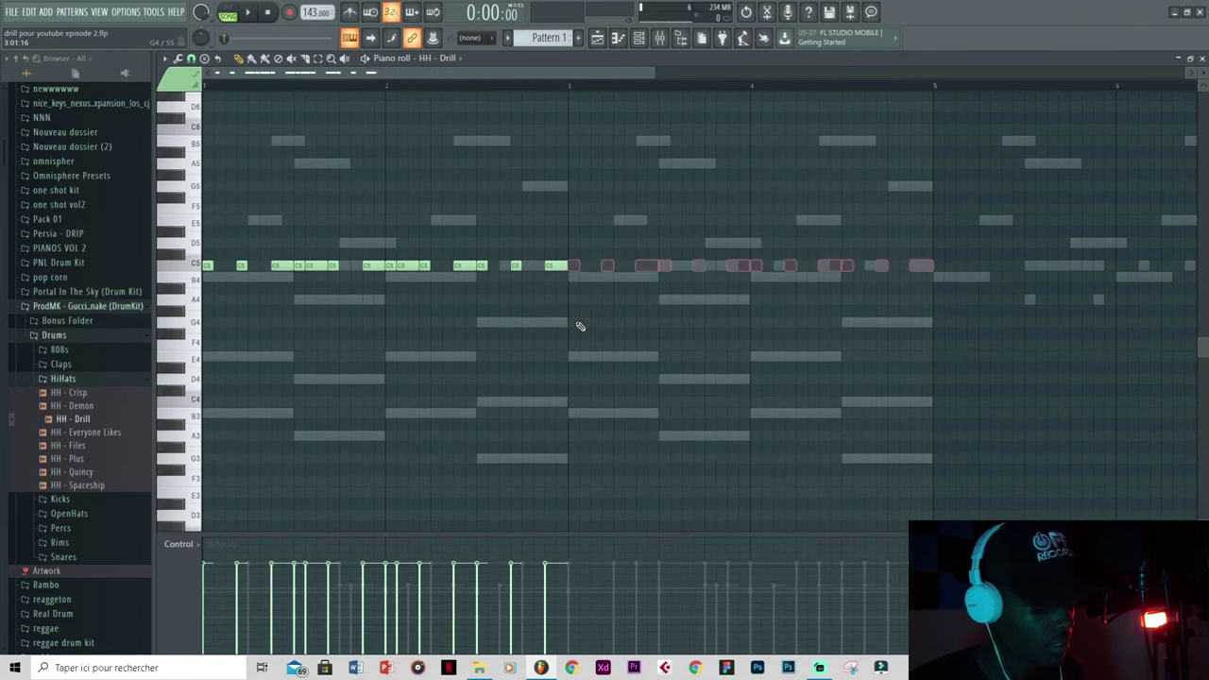
key("ctrl+z")
key("ctrl+d")
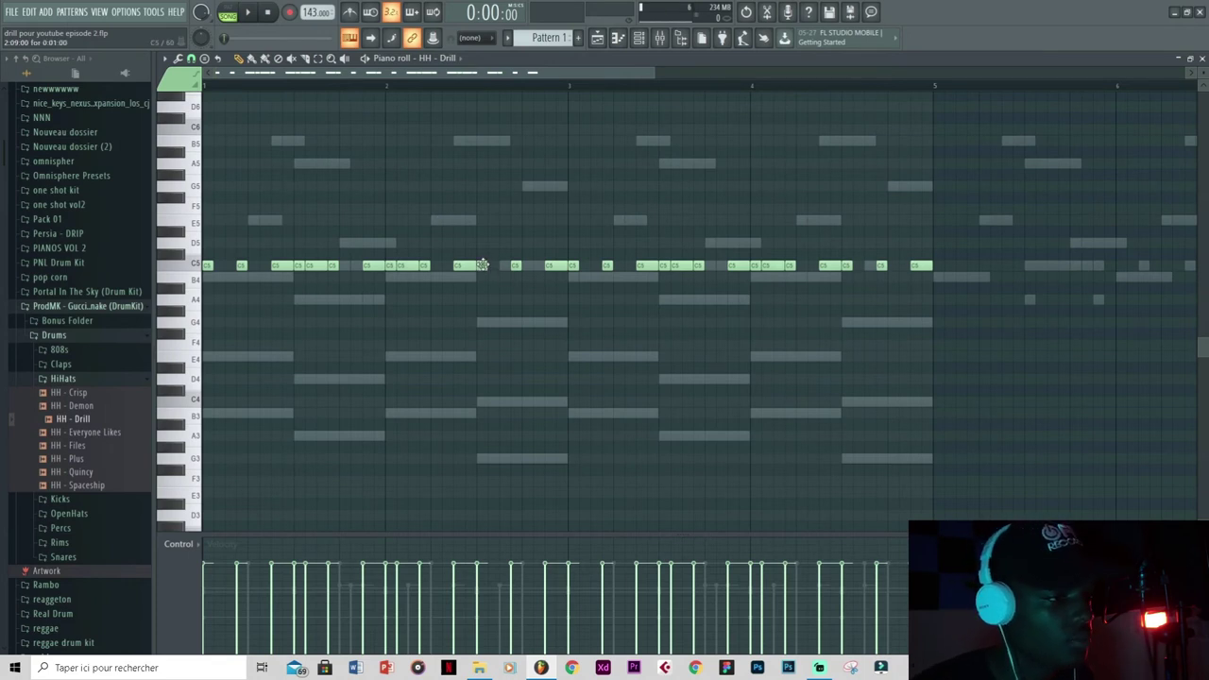
- Lower the bar 2 step 9 hi-hat to G4 and the bar 4 step 4 hi-hat to A4, and repeat the pattern in bars 5 to 8
key("space")
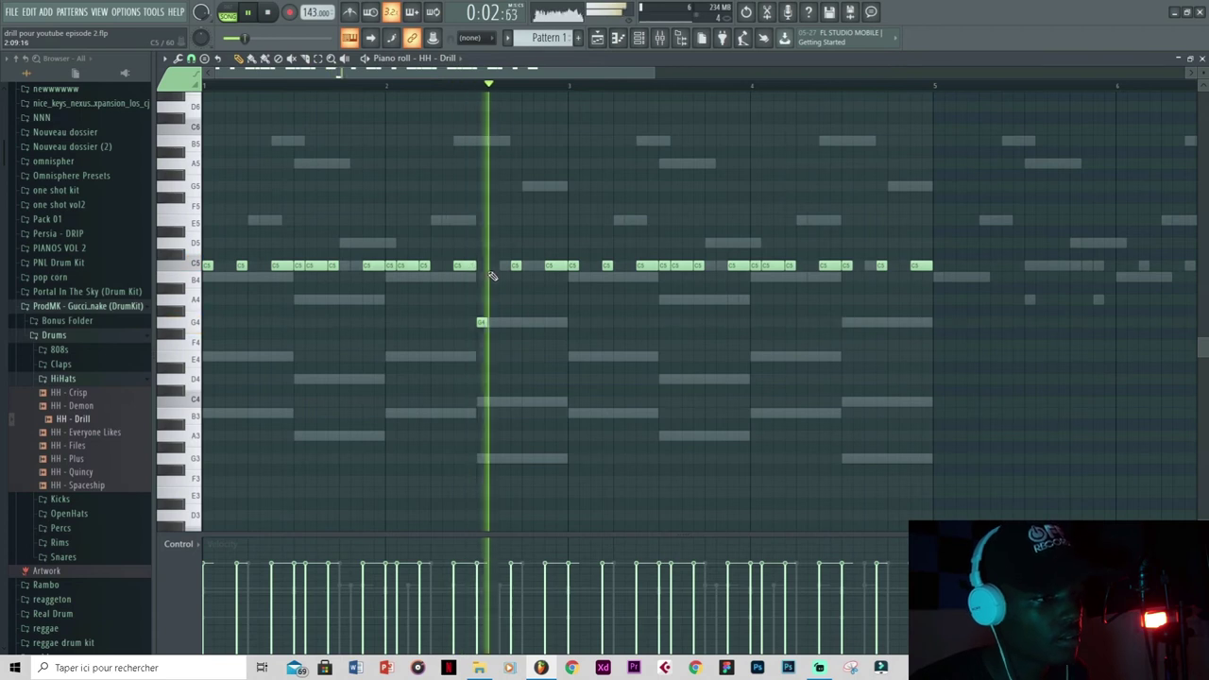
key("space")
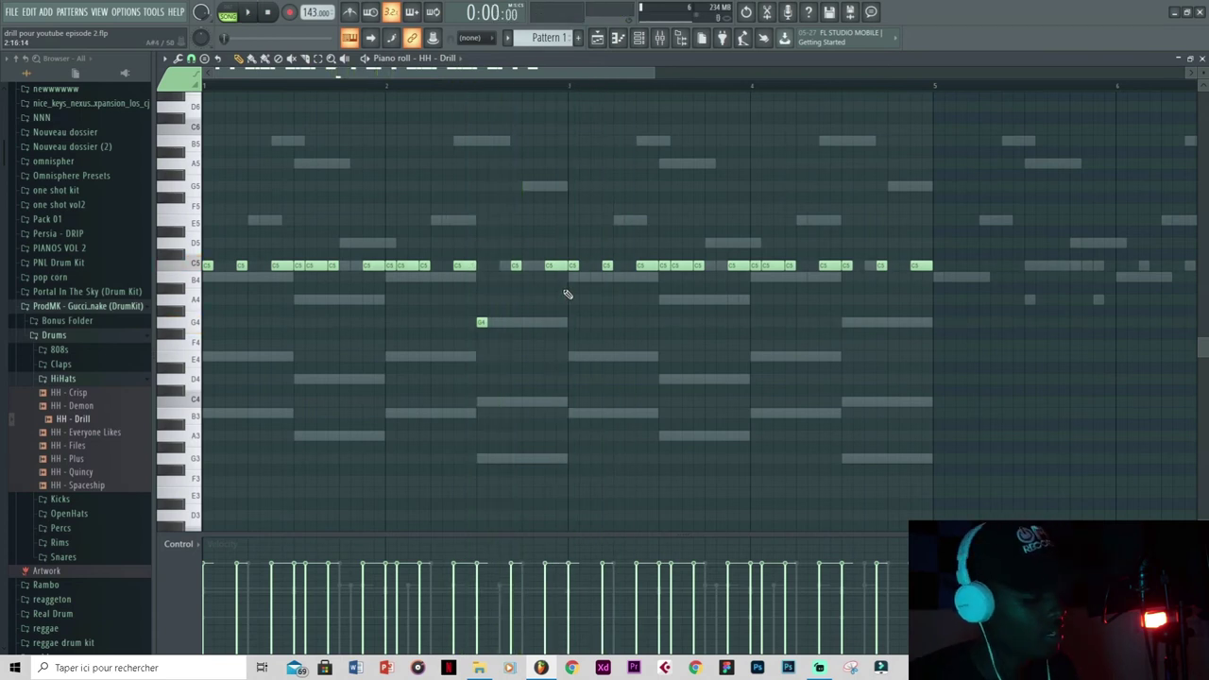
key("ctrl+a")
key("ctrl+b")
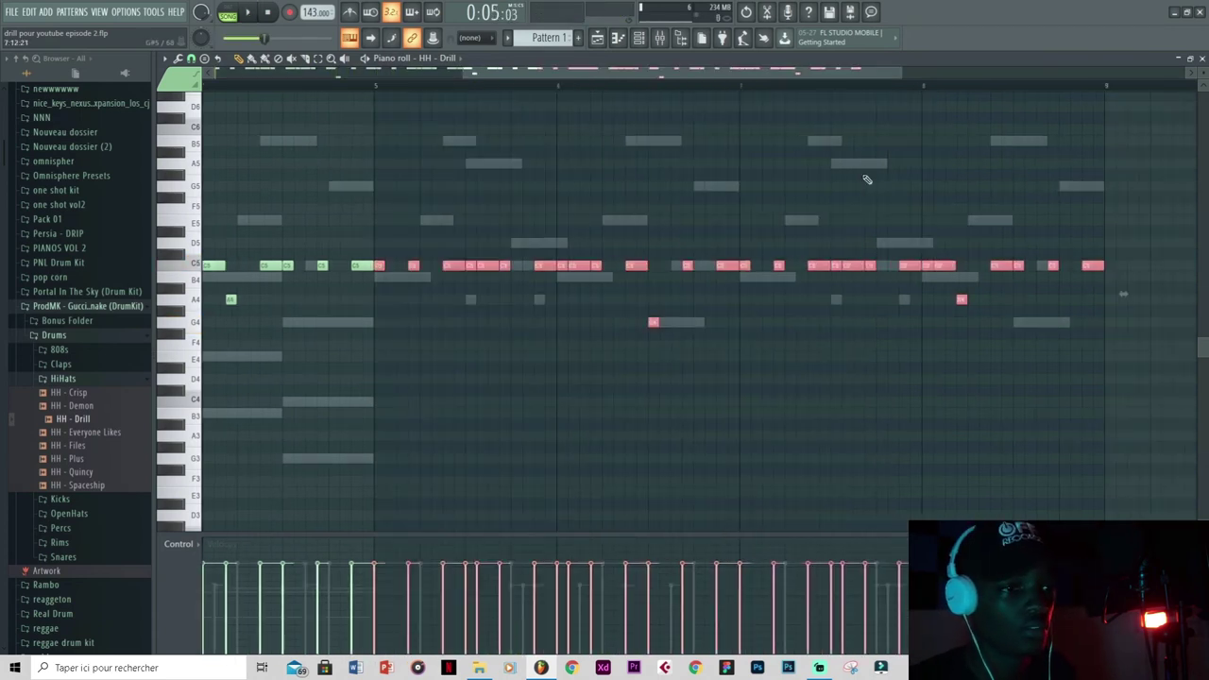
scroll(856, 180, "down", 3)
- Audition snares and add the SNARE - Sheita sample from the PNL Drum Kit's Snares folder as a new channel
left_click(641, 42)
left_click(63, 378)
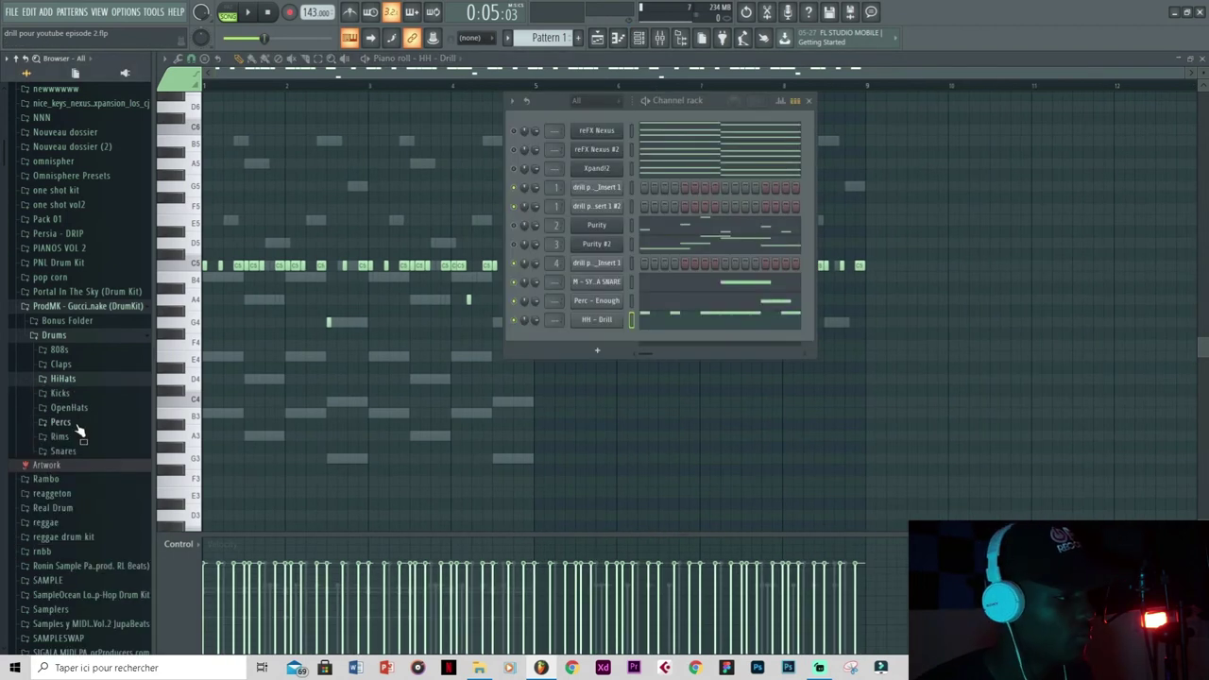
left_click(62, 451)
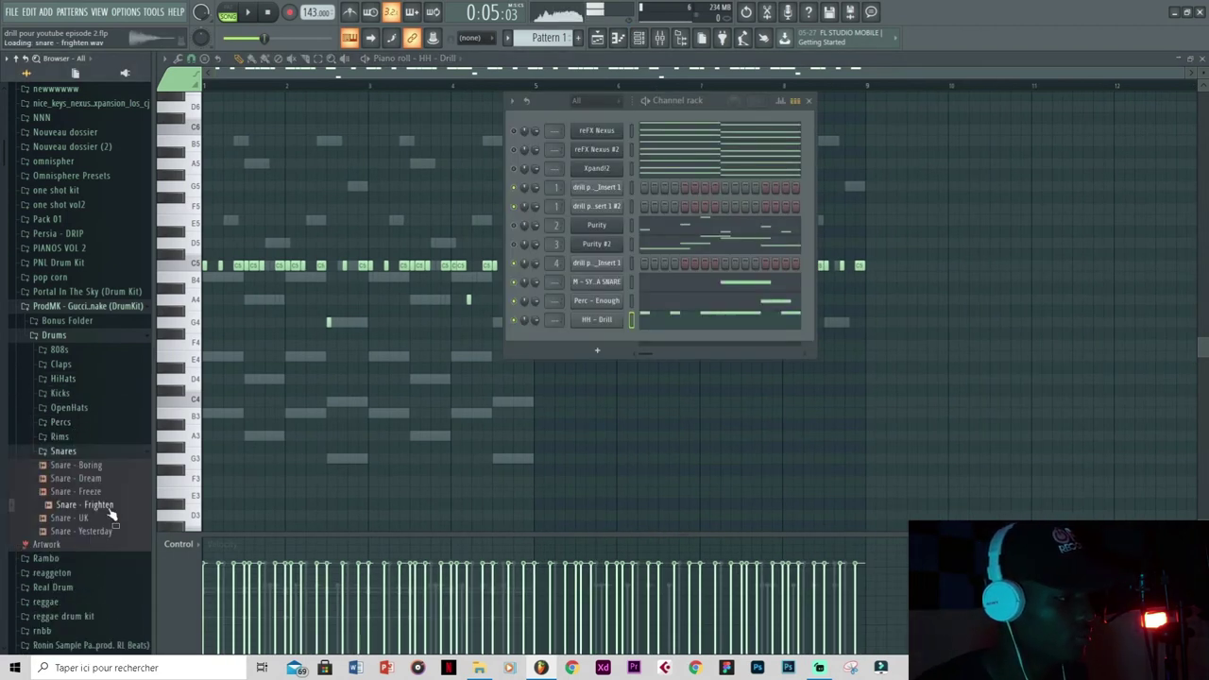
left_click(103, 567)
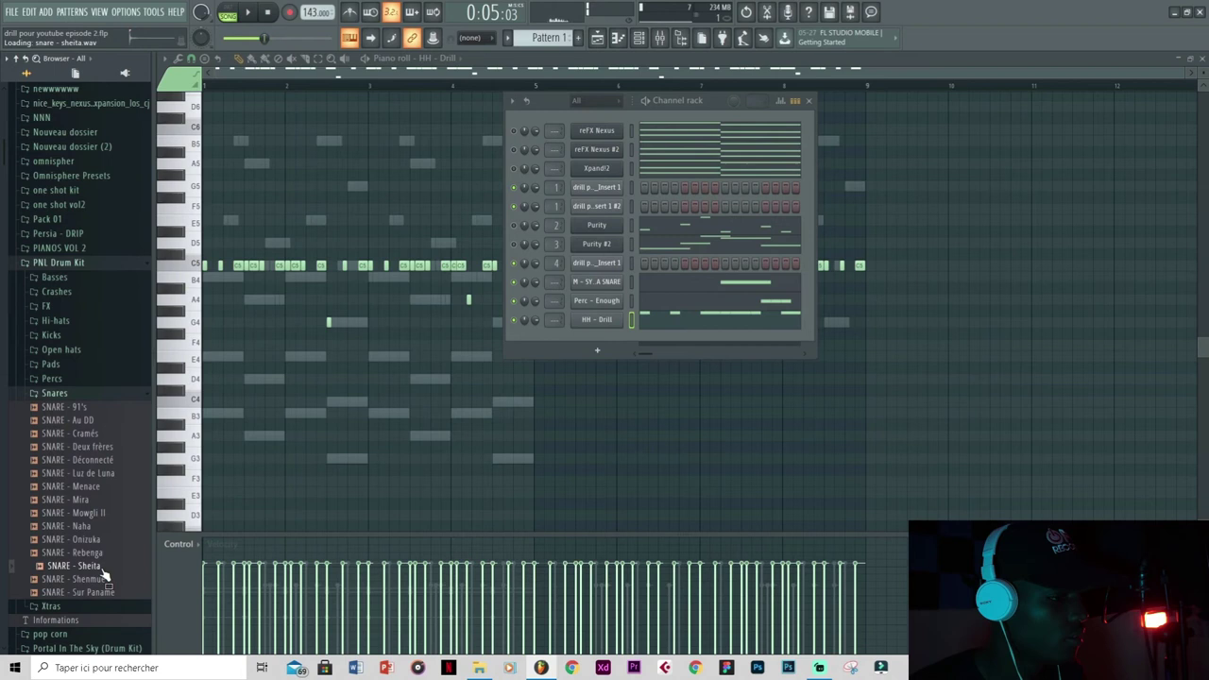
left_click_drag(576, 340, 592, 341)
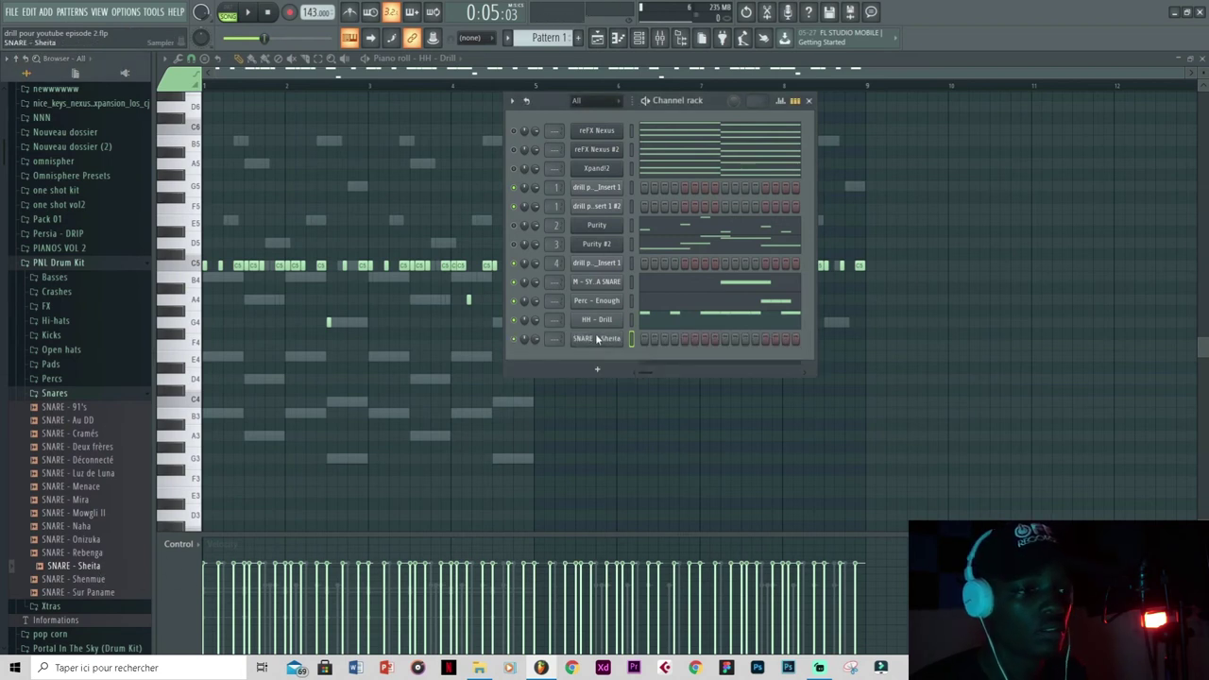
- Place C5 snare notes on steps 1, 7, 13 and 15 of bar 1, extend the snare pattern through bar 8, and audition it
key("F7")
key("space")
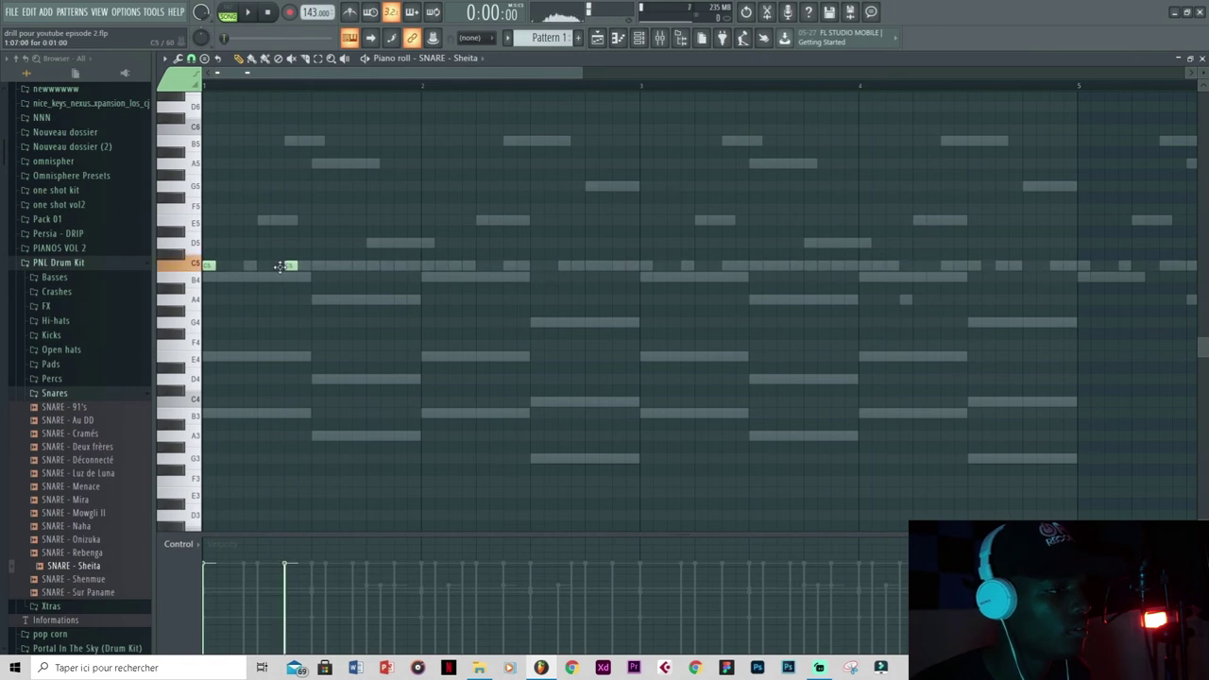
key("space")
left_click(369, 268)
left_click(397, 267)
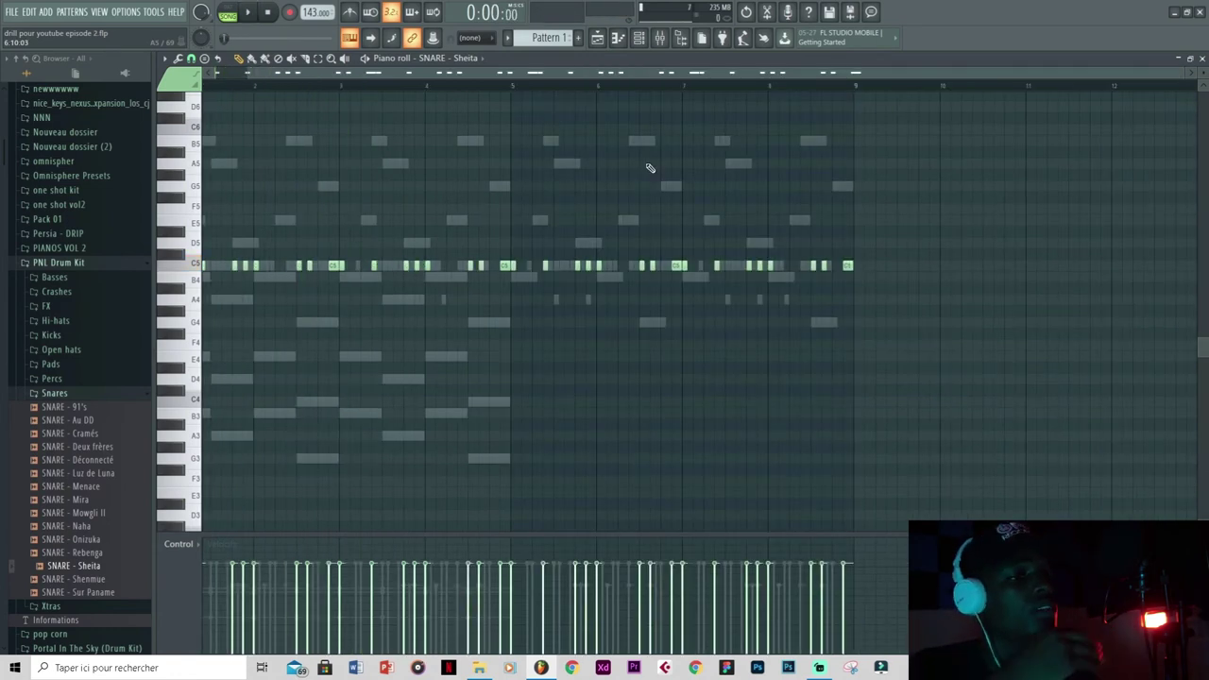
left_click_drag(620, 79, 454, 80)
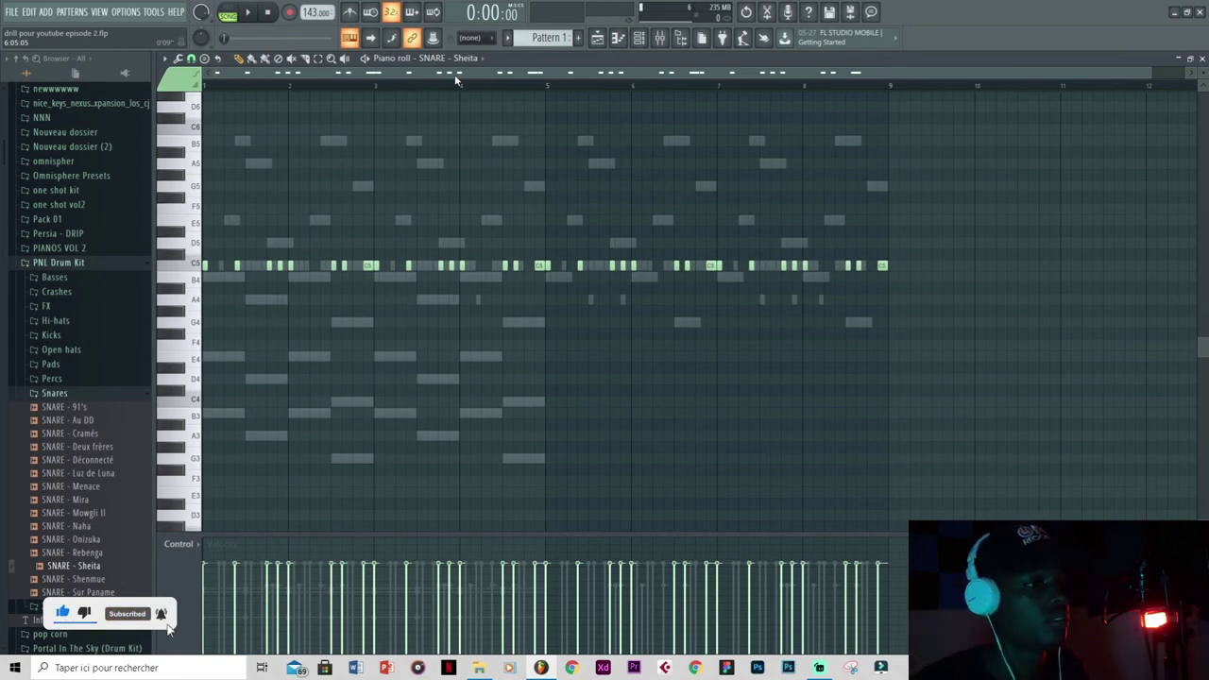
key("space")
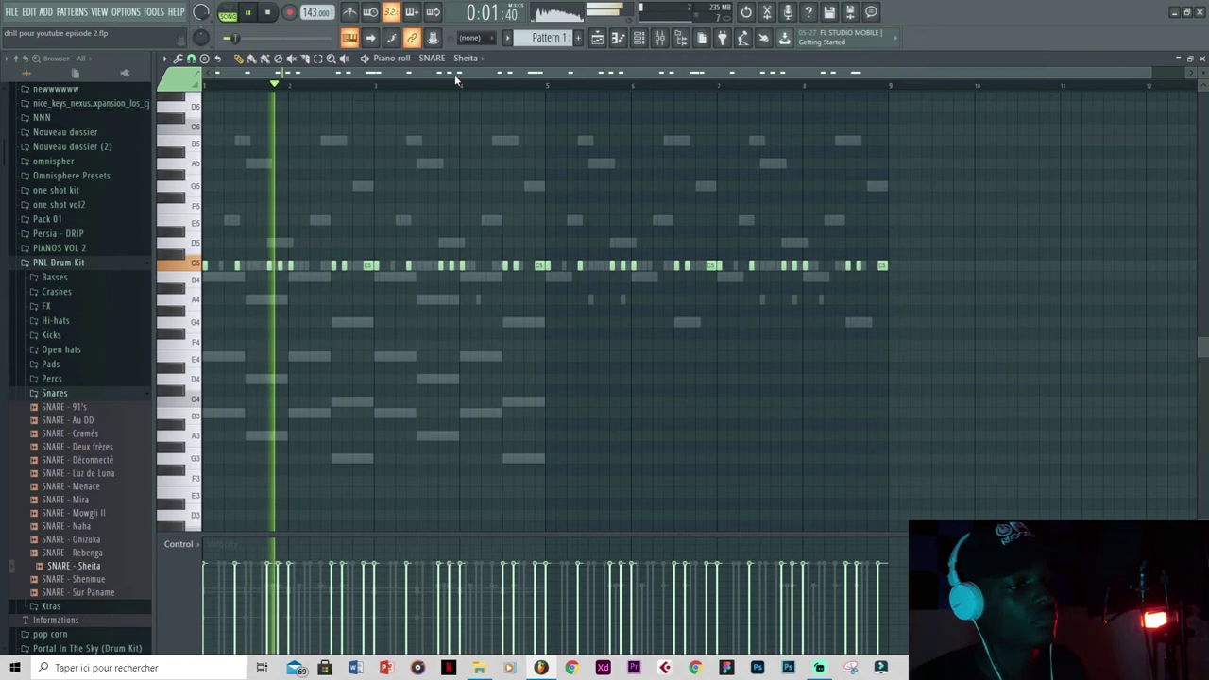
- Lower all snare notes' velocity slightly and add the M - SATYR KICK sample from the pop corn folder as a new channel
key("F6")
key("space")
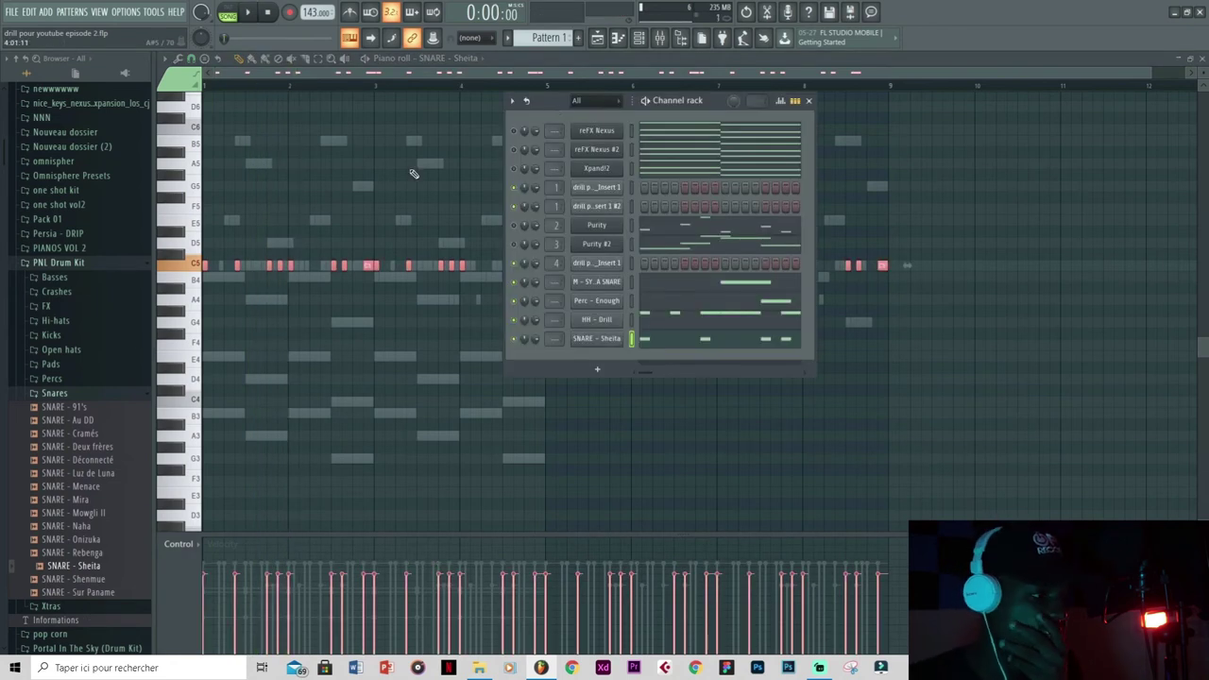
left_click(73, 397)
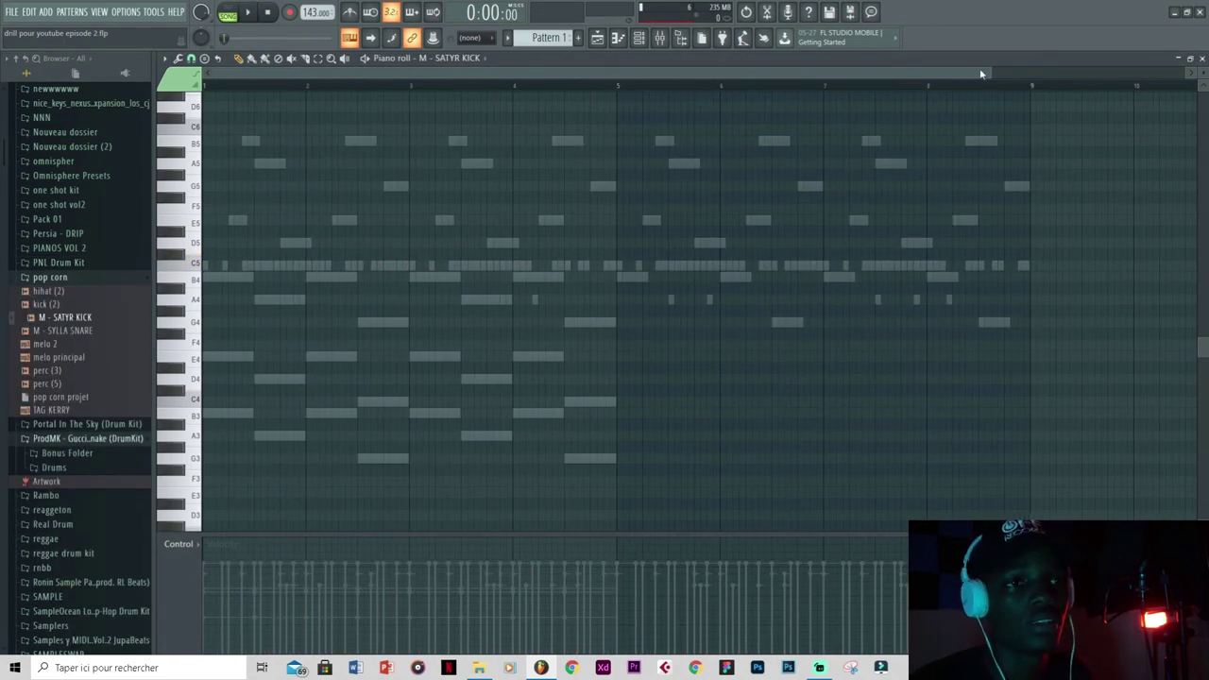
- Place C5 kick notes on steps 1 and 13 of bars 1 and 3 and in the second half of bar 4 during playback
left_click_drag(990, 74, 801, 93)
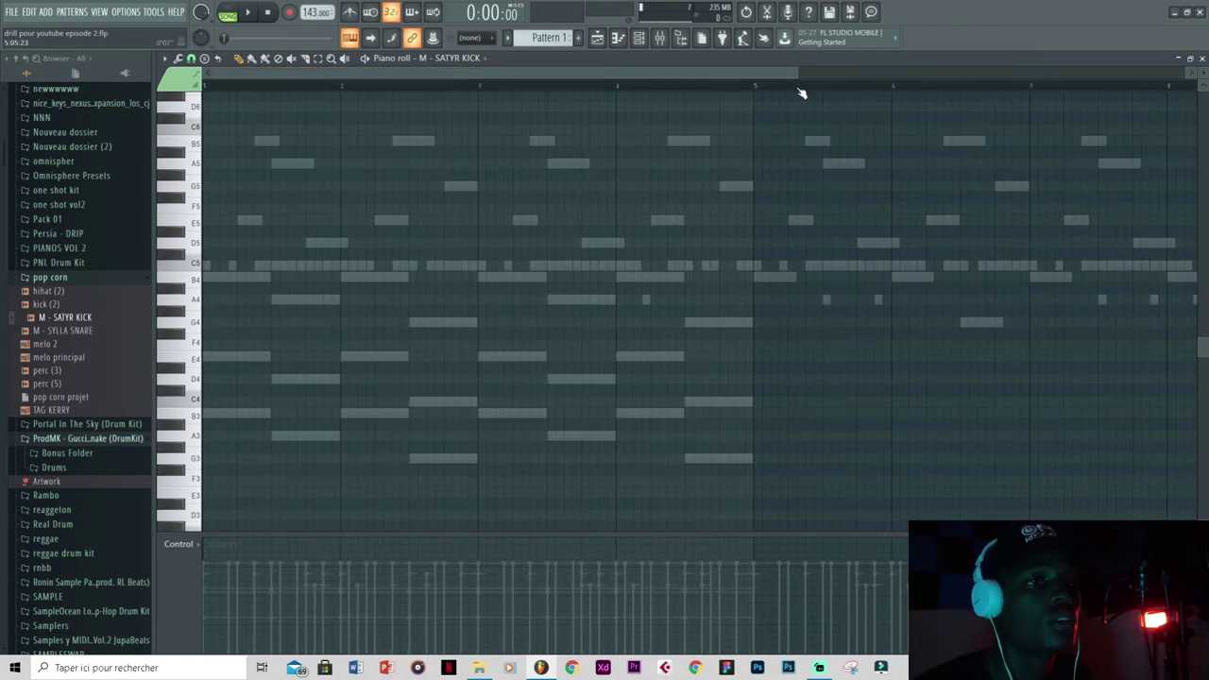
left_click_drag(800, 76, 762, 77)
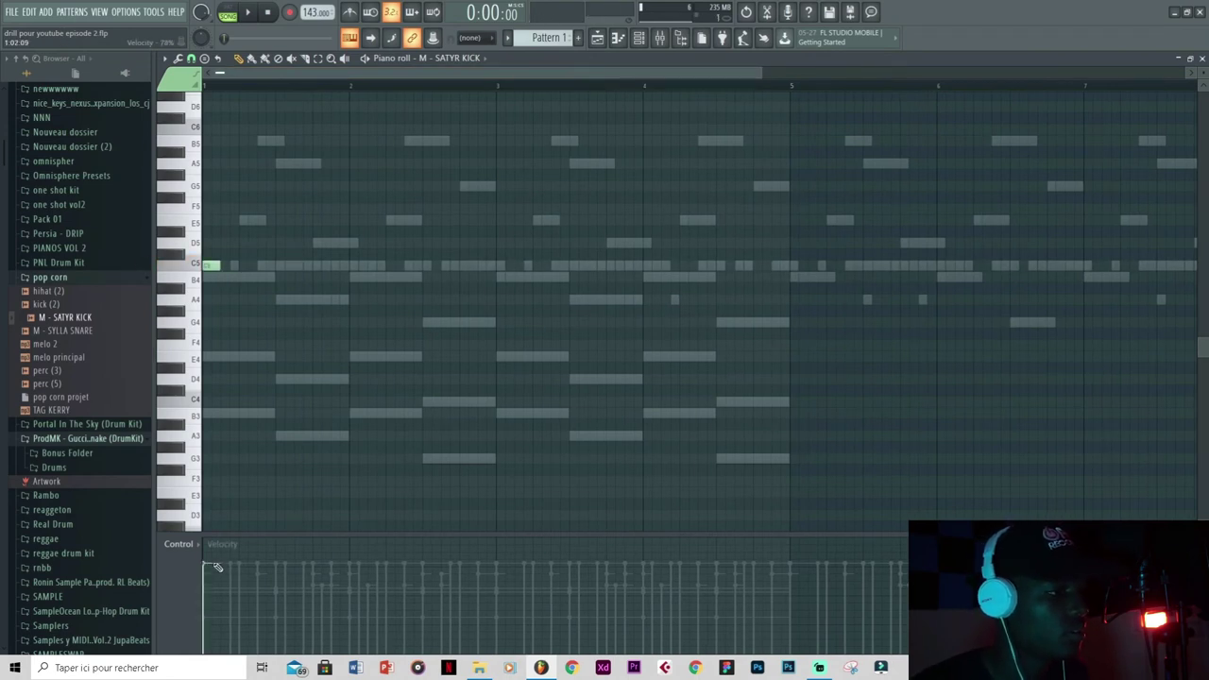
key("space")
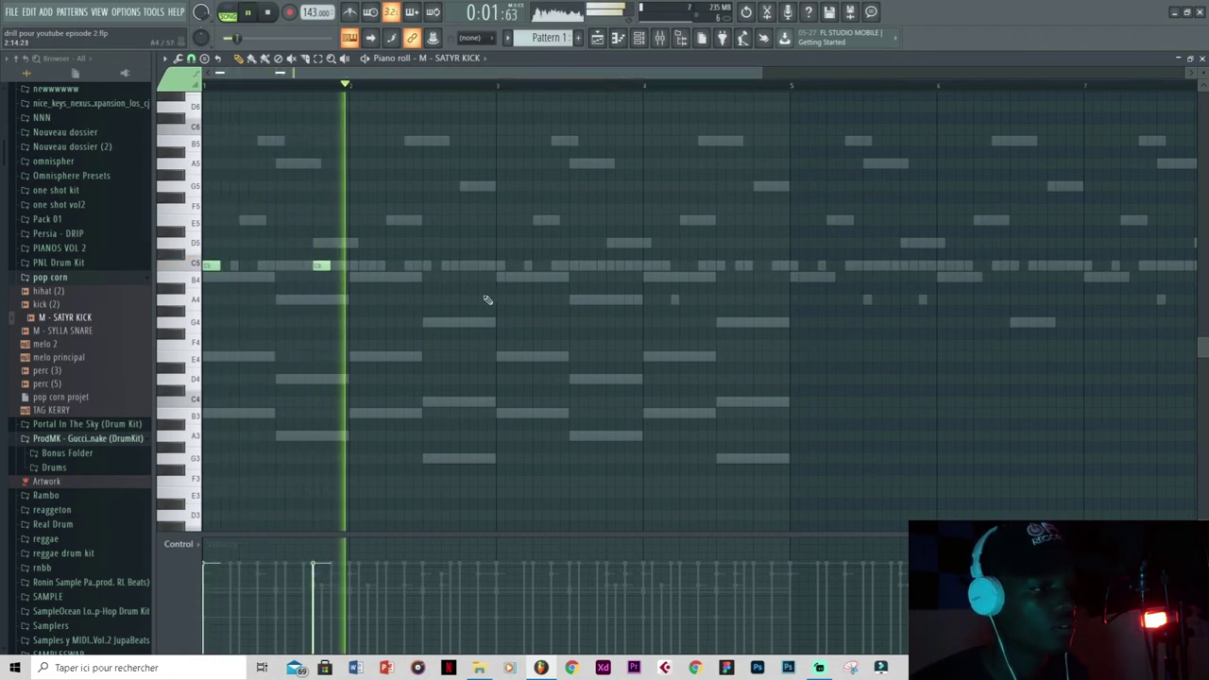
left_click(505, 265)
left_click(614, 265)
left_click(761, 267)
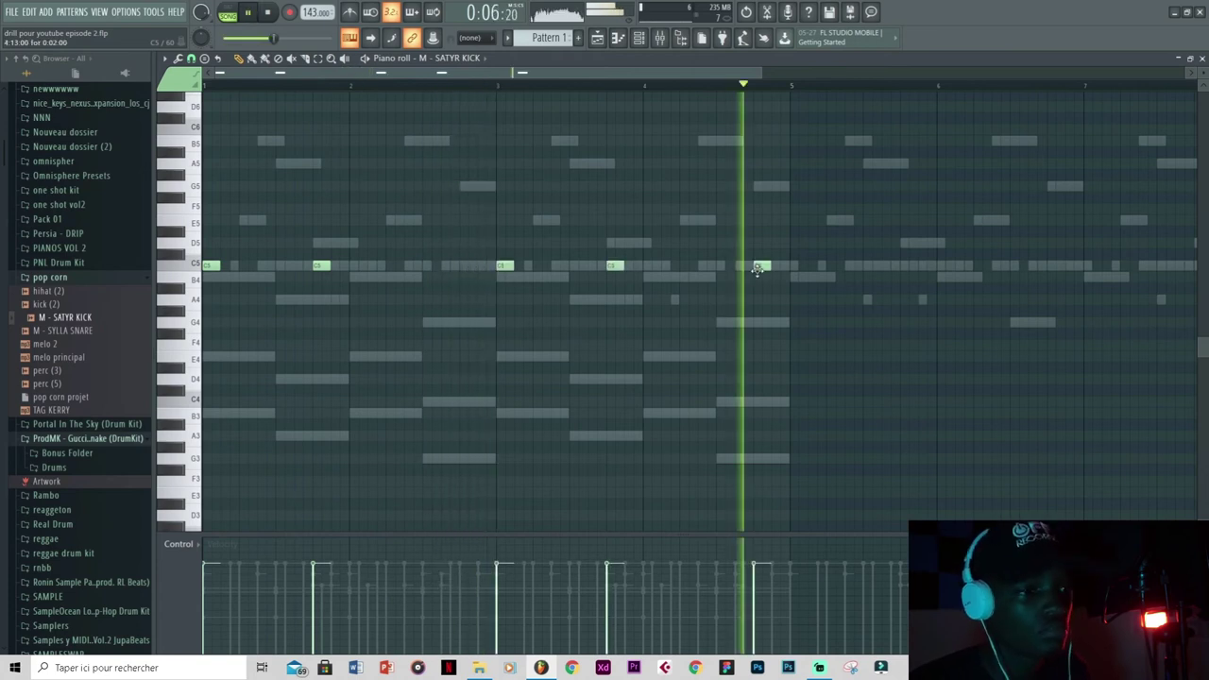
left_click(724, 265)
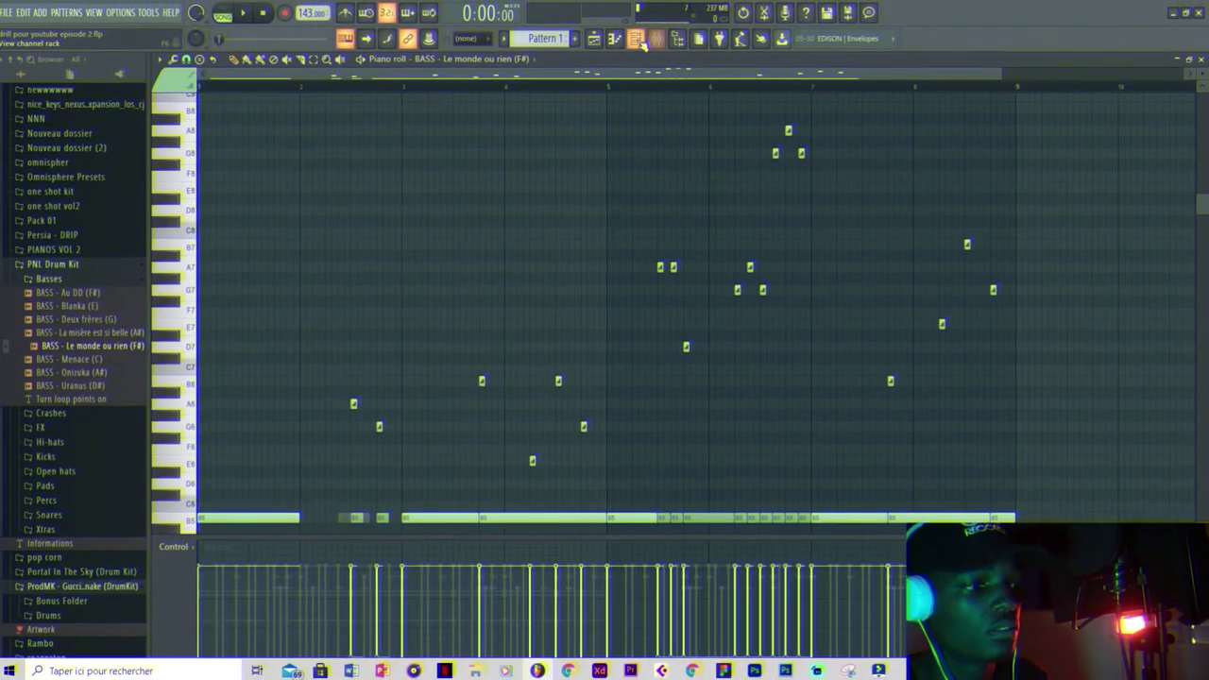
- Play back the bass pattern and examine its long B5 notes and the slide notes across all eight bars
key("space")
scroll(608, 173, "down", 3)
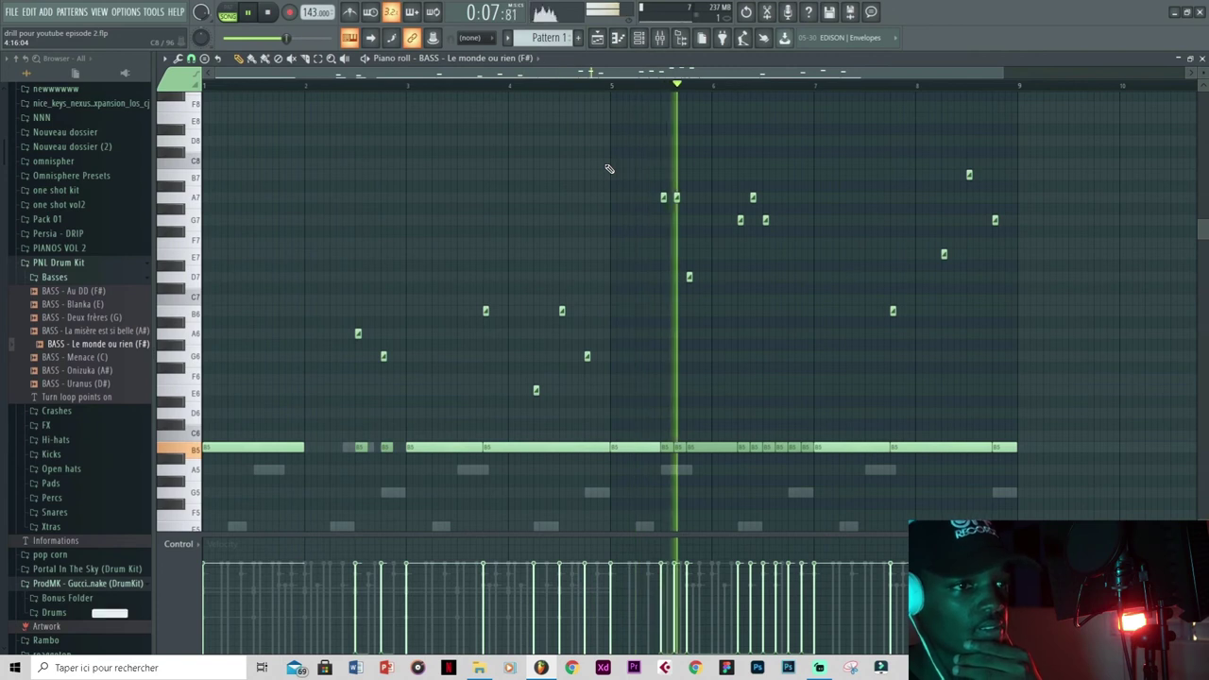
scroll(609, 168, "up", 4)
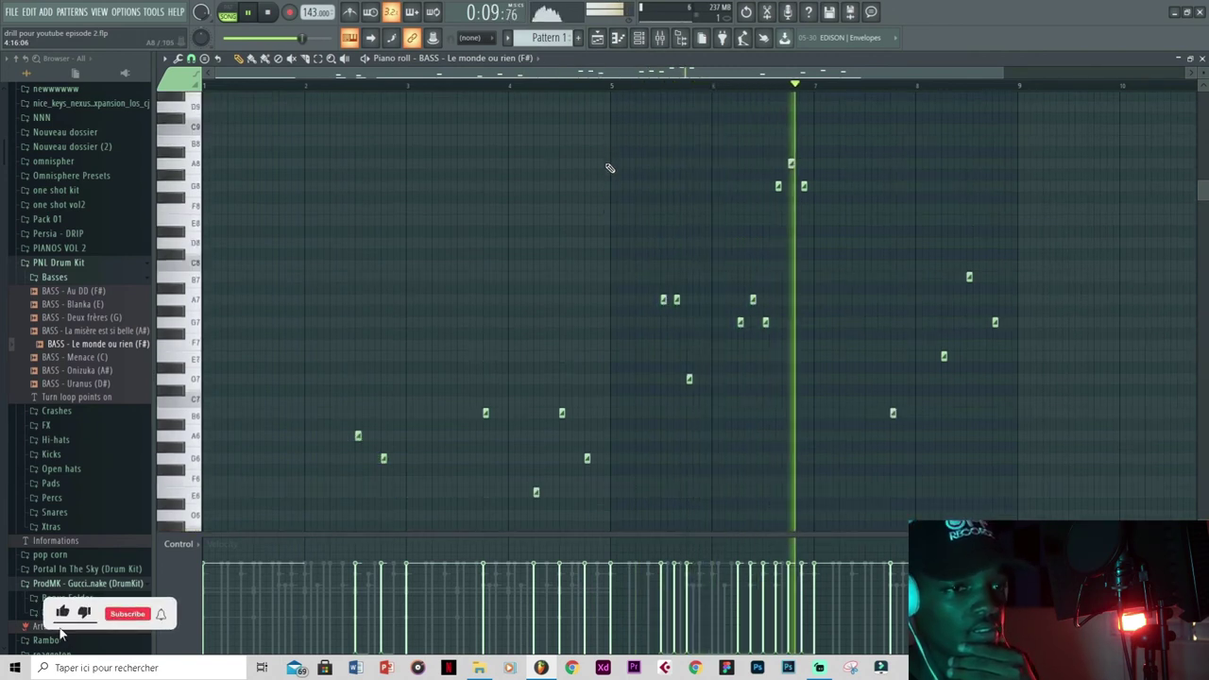
scroll(610, 168, "down", 3)
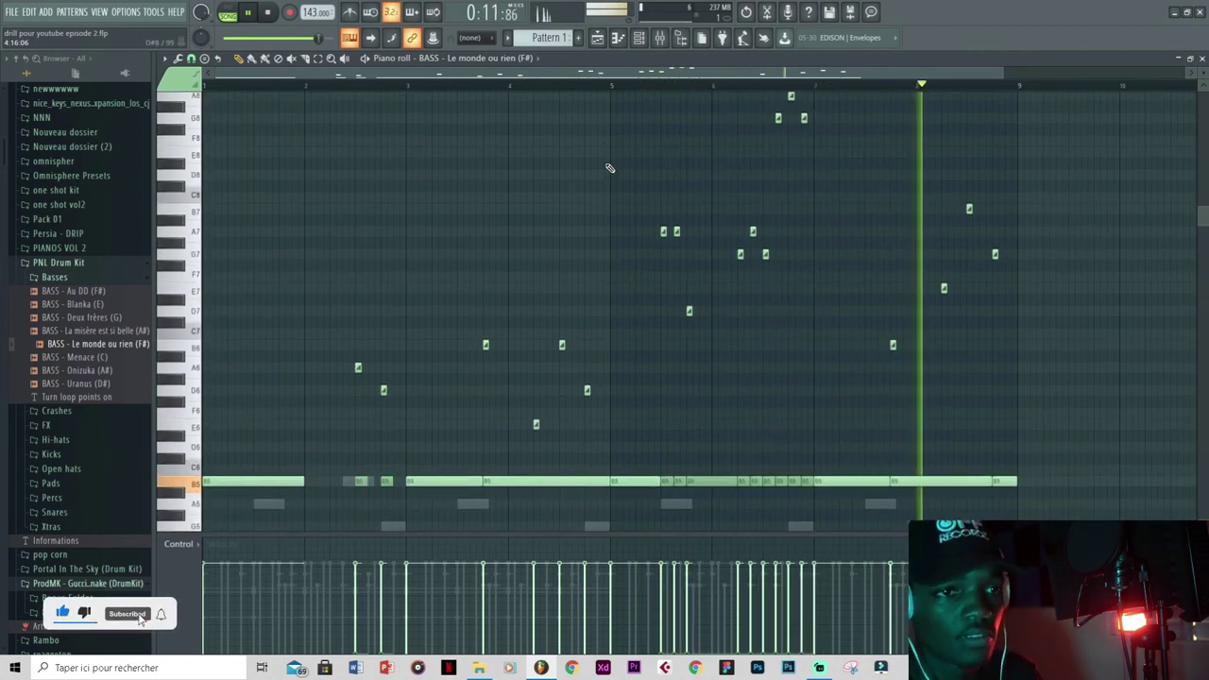
scroll(609, 168, "down", 1)
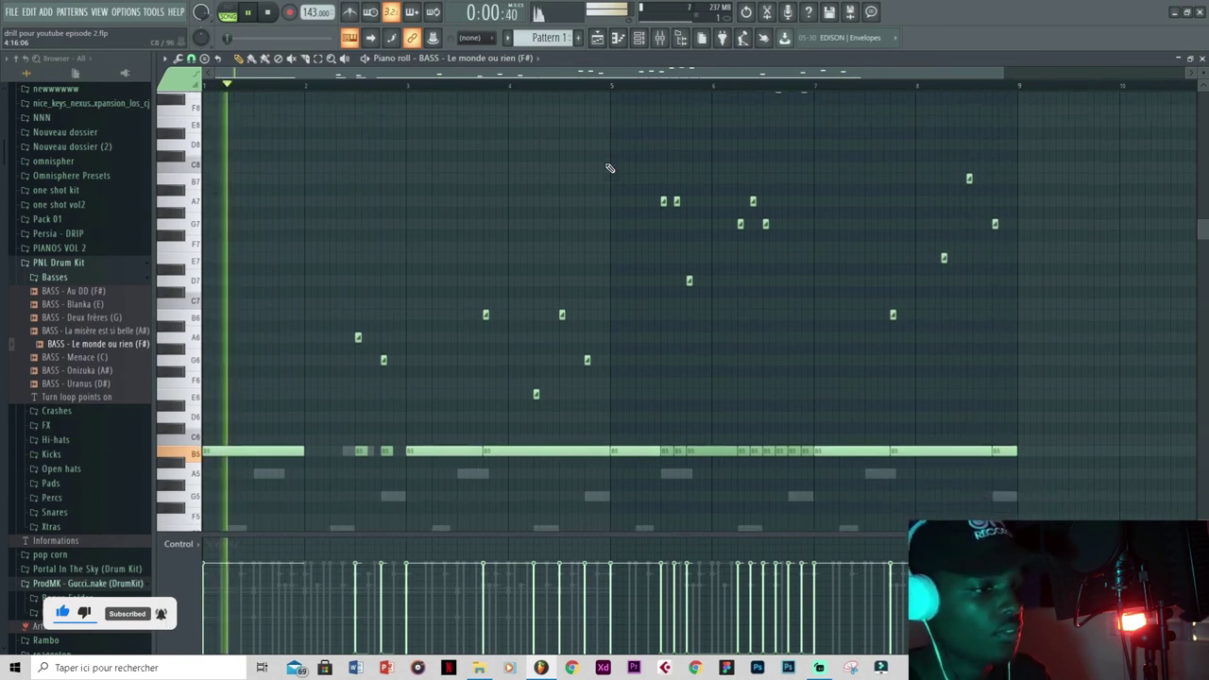
key("space")
key("space")
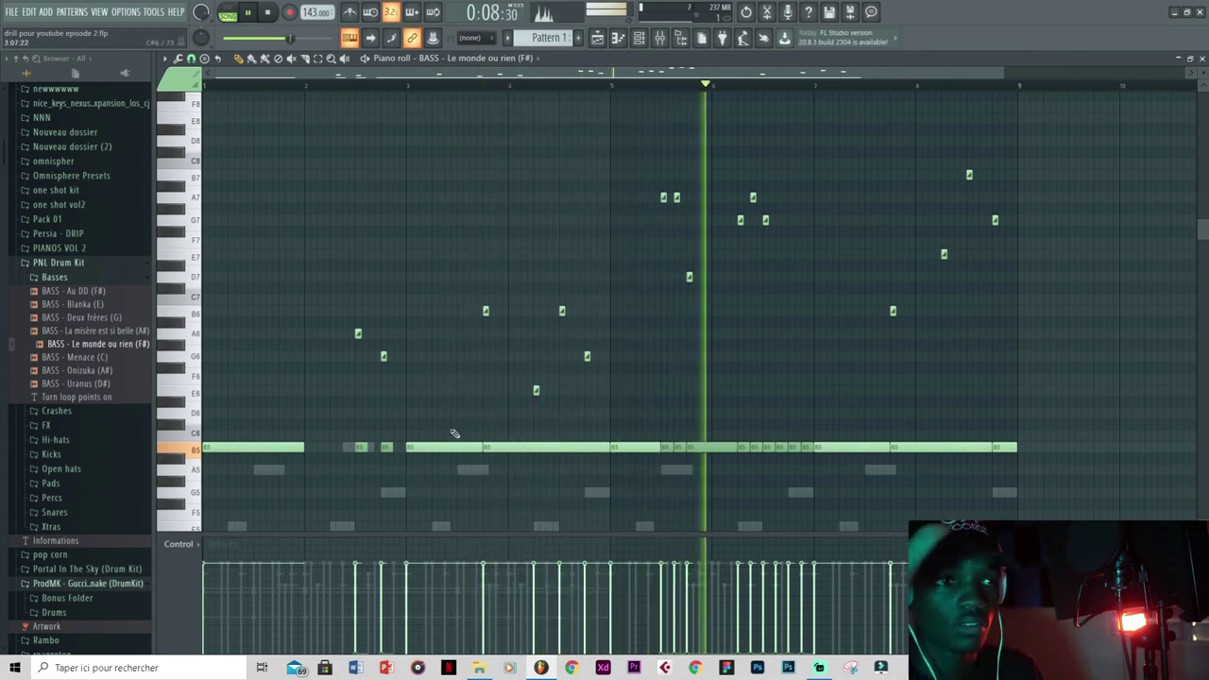
key("space")
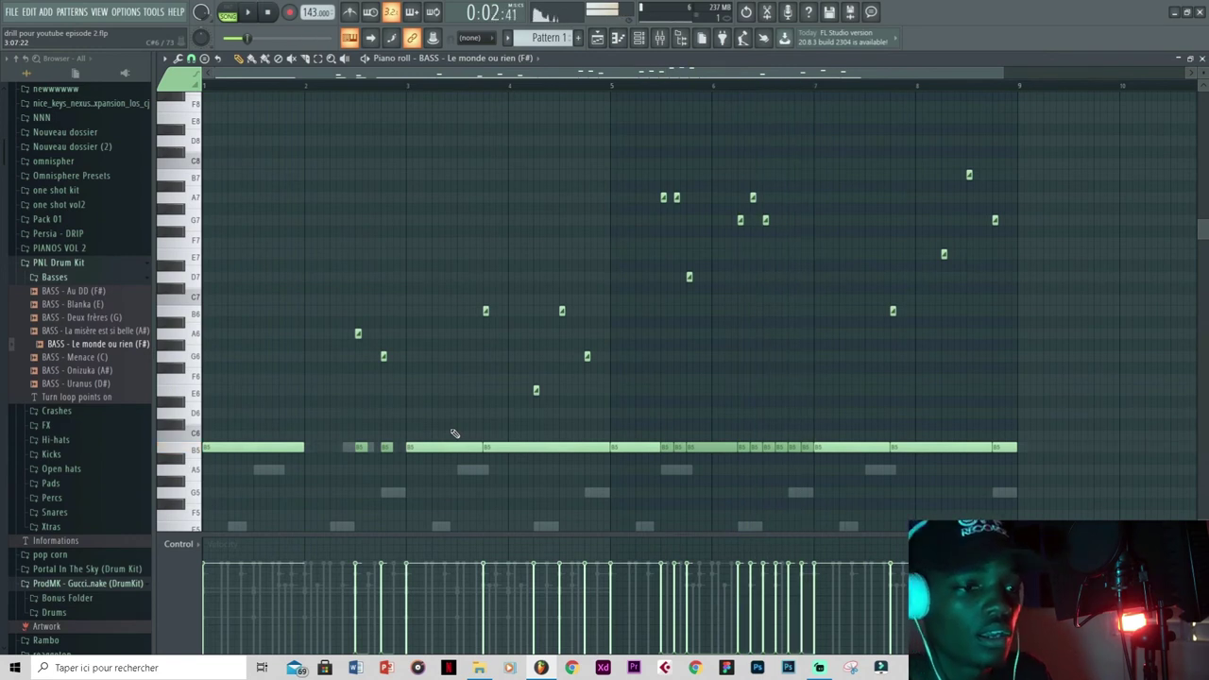
- Pan bar 6's two G8 slide notes and its A7 slide note 100% right, and the A8 slide note fully left
scroll(832, 311, "up", 2)
scroll(832, 281, "up", 5)
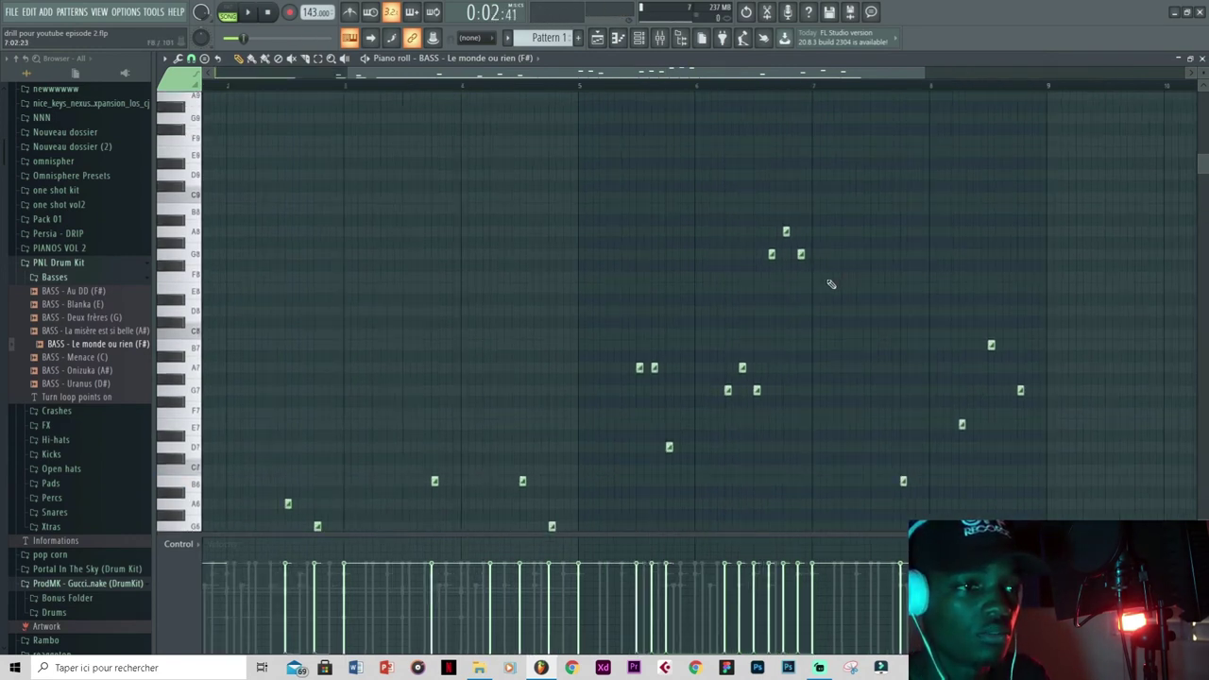
left_click_drag(822, 203, 716, 280)
left_click_drag(876, 192, 669, 310)
scroll(772, 288, "down", 4)
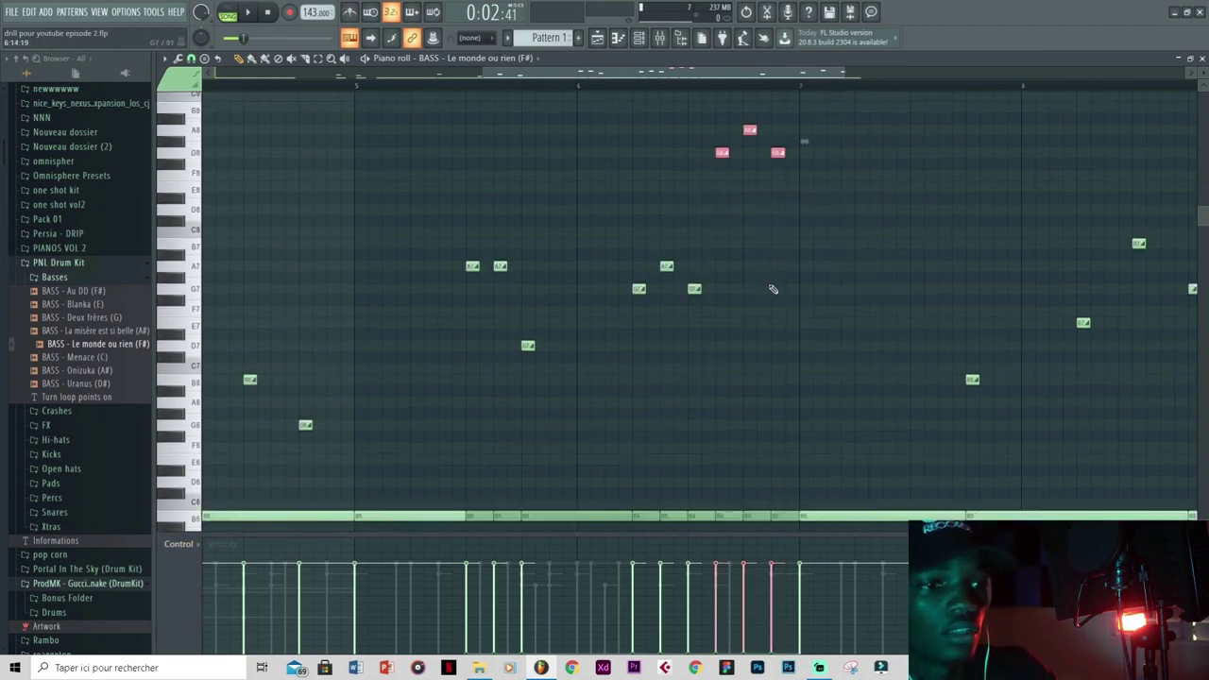
scroll(772, 288, "up", 3)
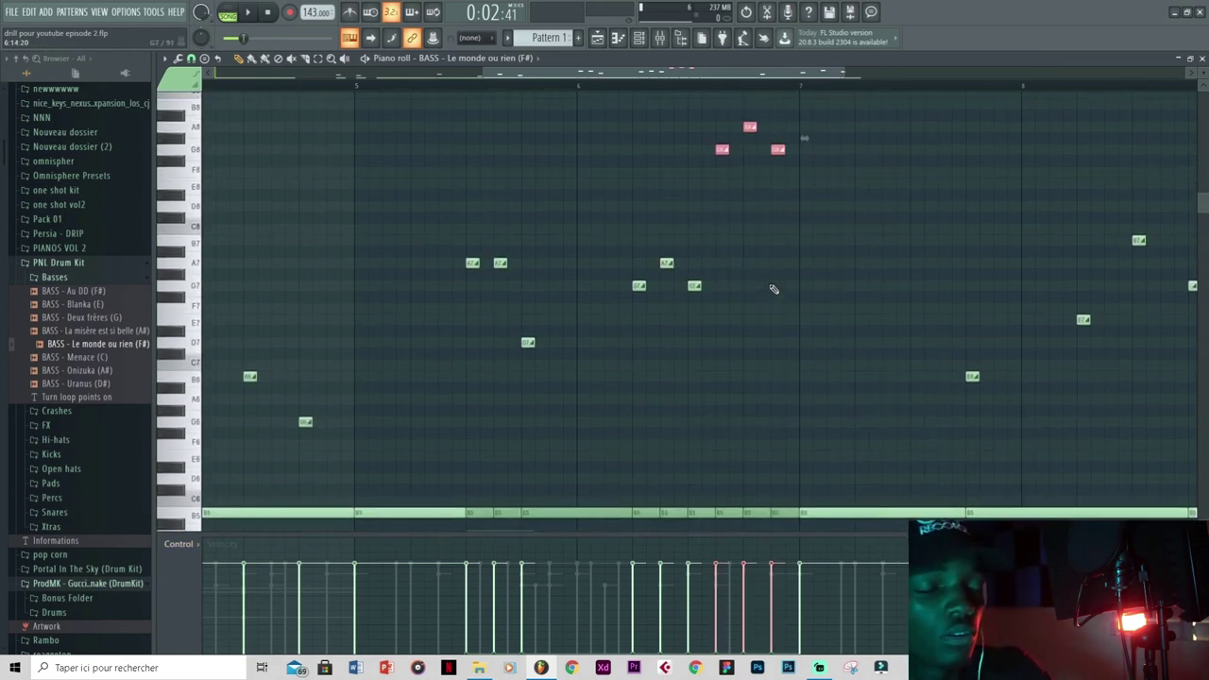
scroll(772, 288, "down", 1)
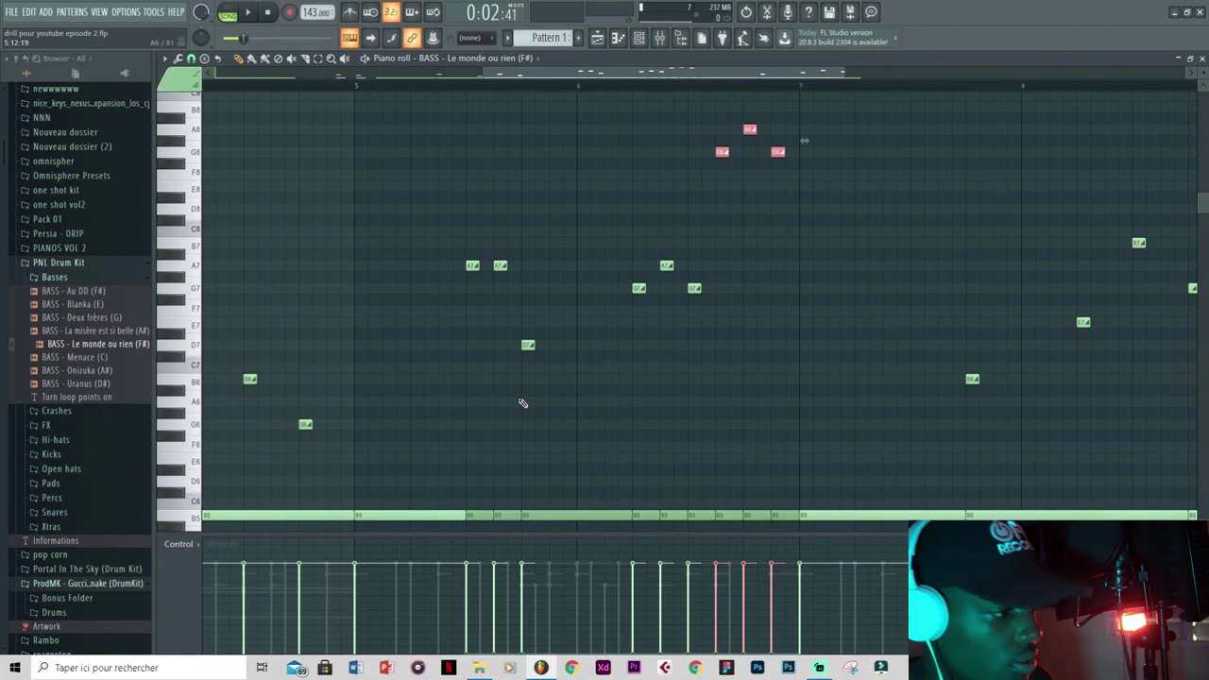
left_click(181, 544)
left_click(206, 571)
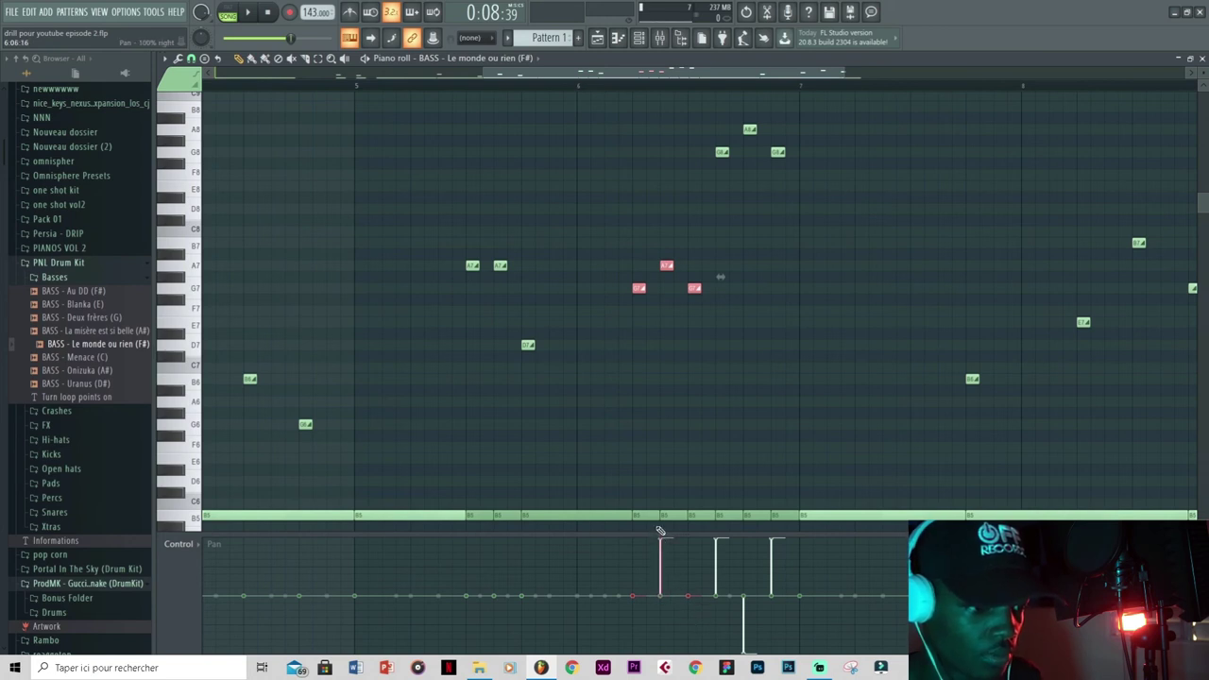
- Pan the two G7 slide notes in bar 6 fully left and audition the alternating bass panning
key("space")
key("space")
key("space")
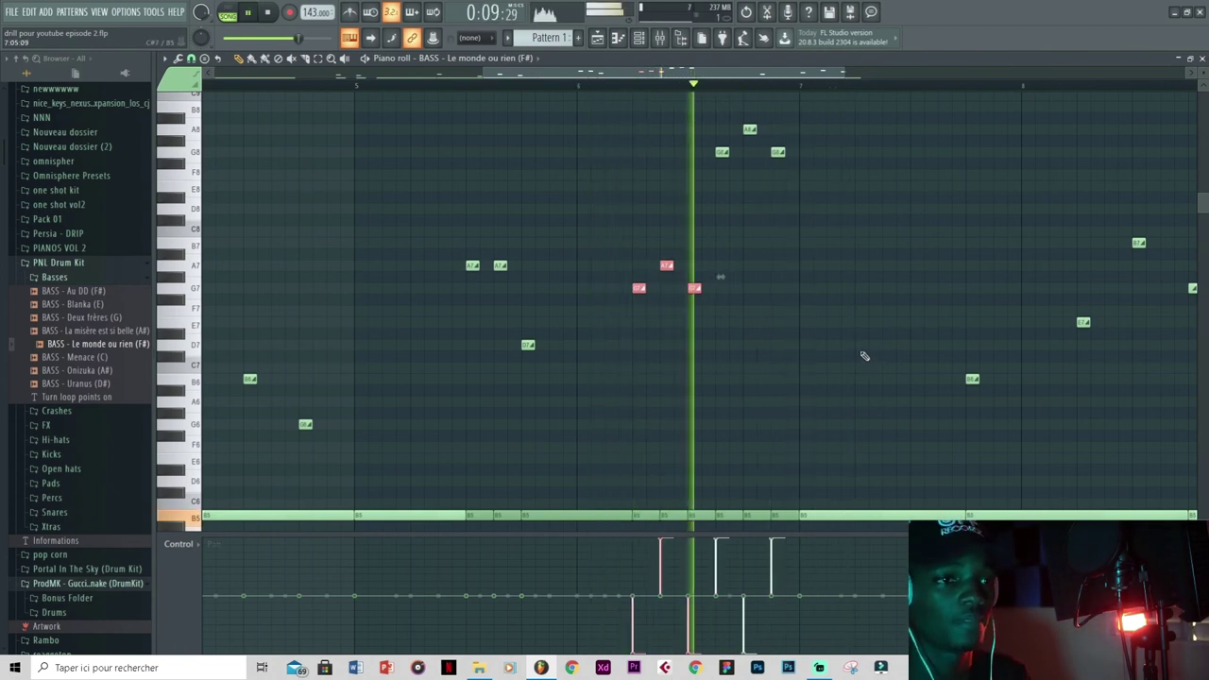
key("space")
- Switch the bass notes' property display from note pan back to note velocity
scroll(855, 353, "down", 5)
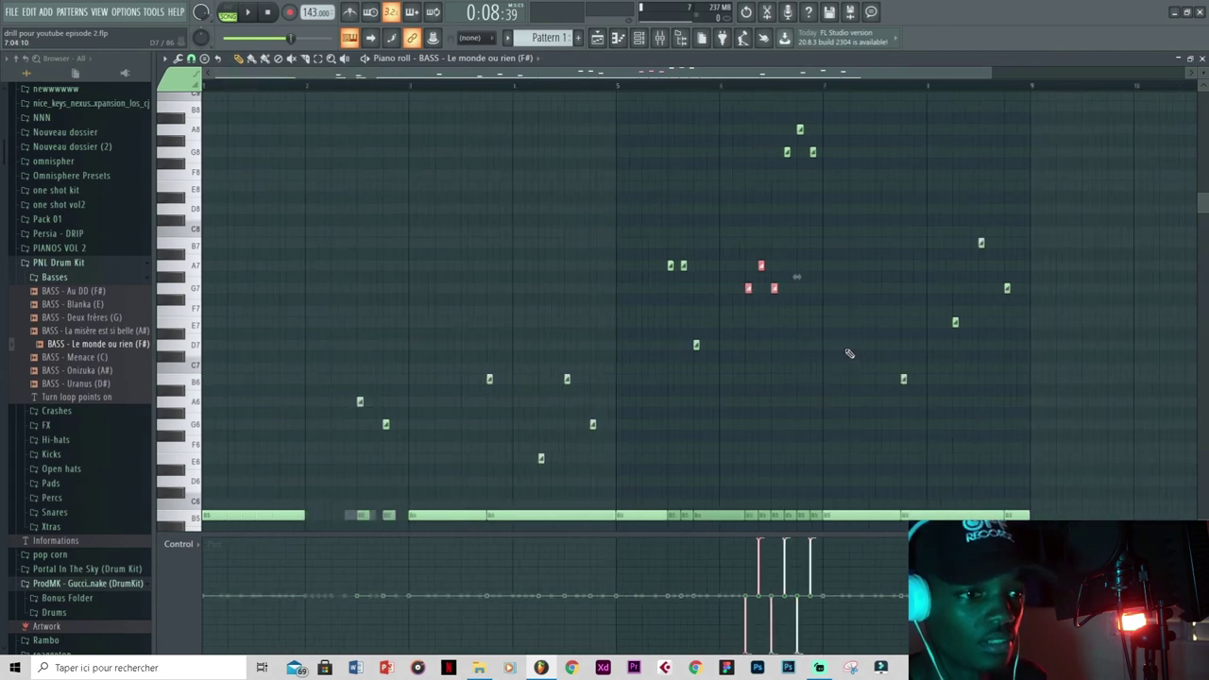
left_click(181, 544)
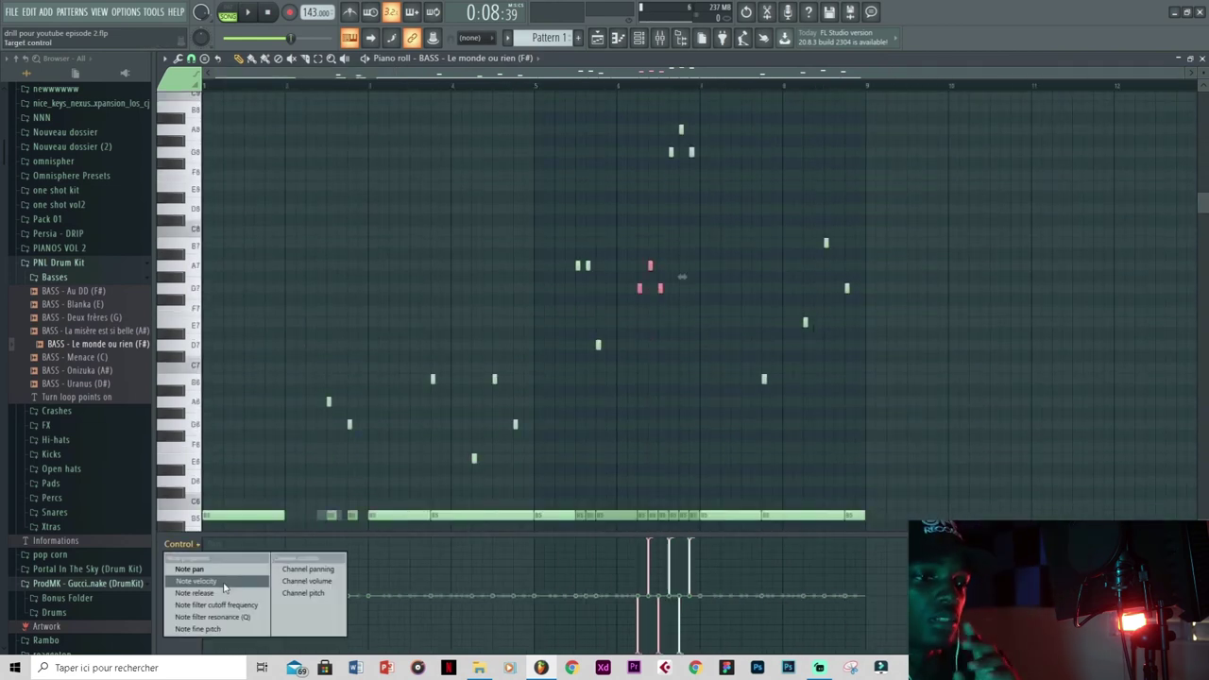
left_click(225, 588)
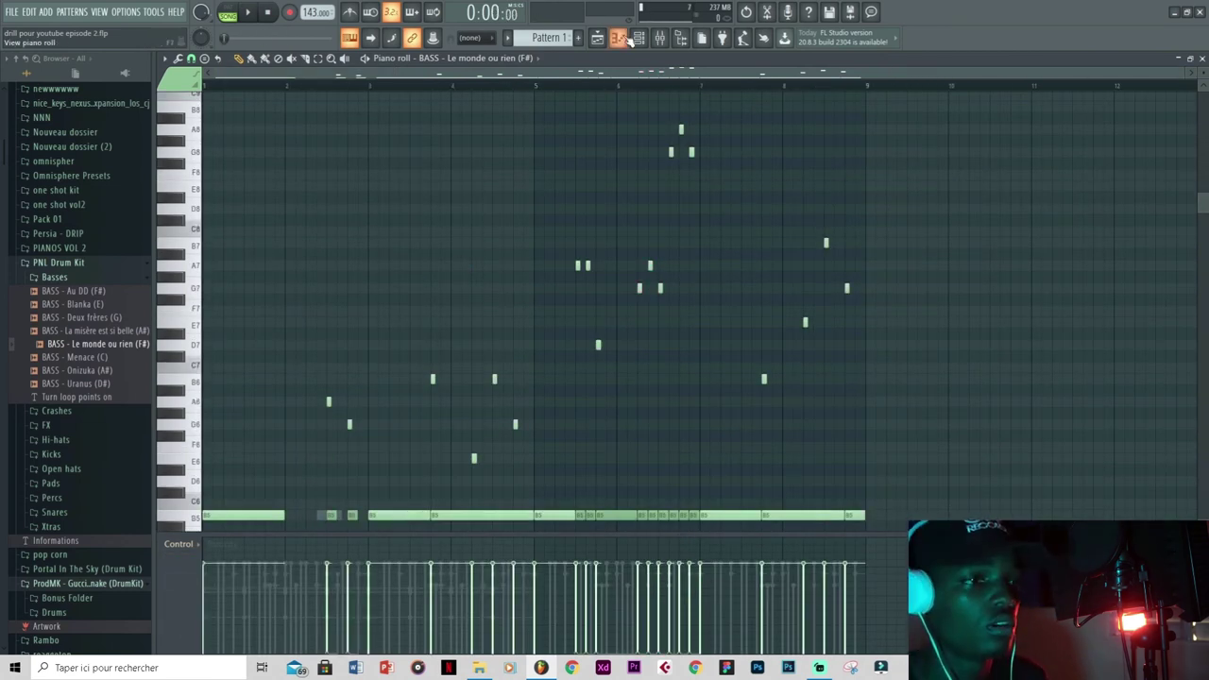
- Play back the full beat with the channel rack shown and save the project
left_click(639, 39)
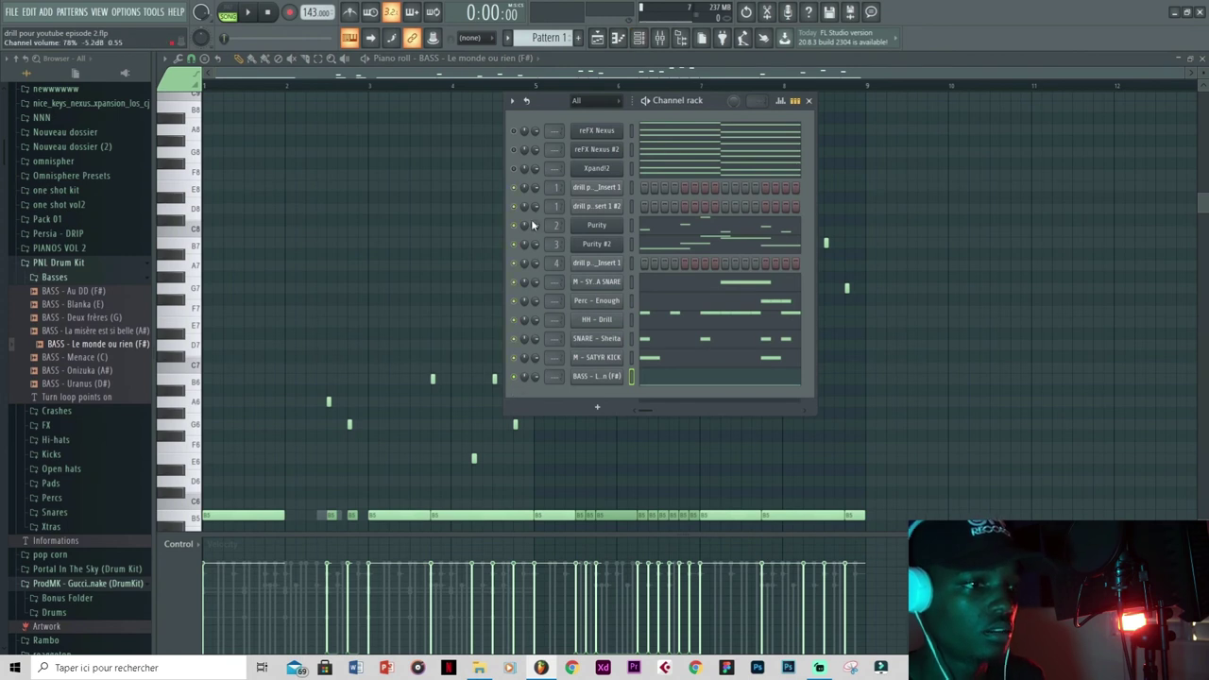
key("space")
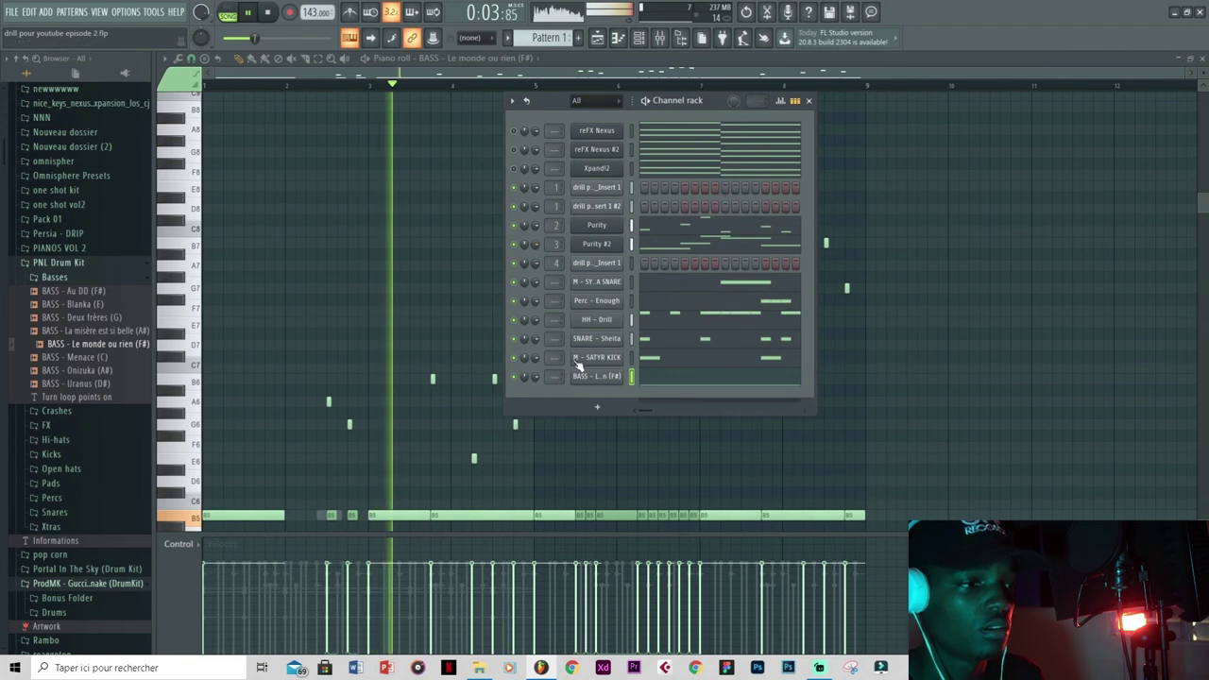
key("ctrl+s")
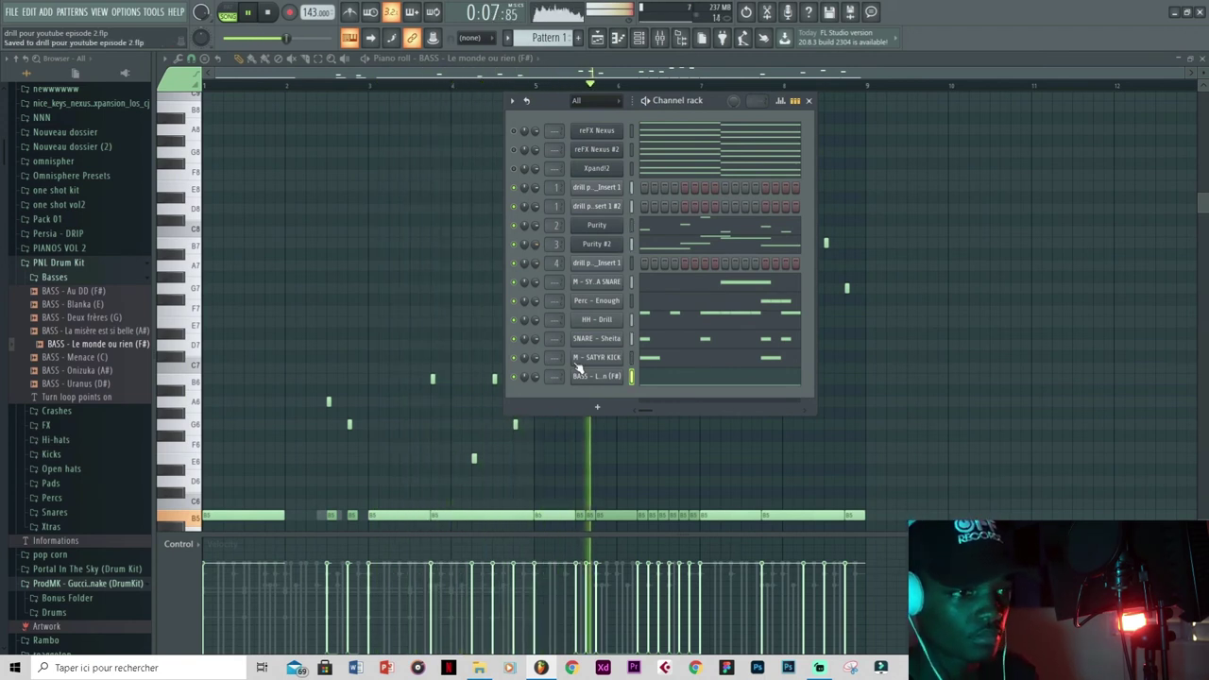